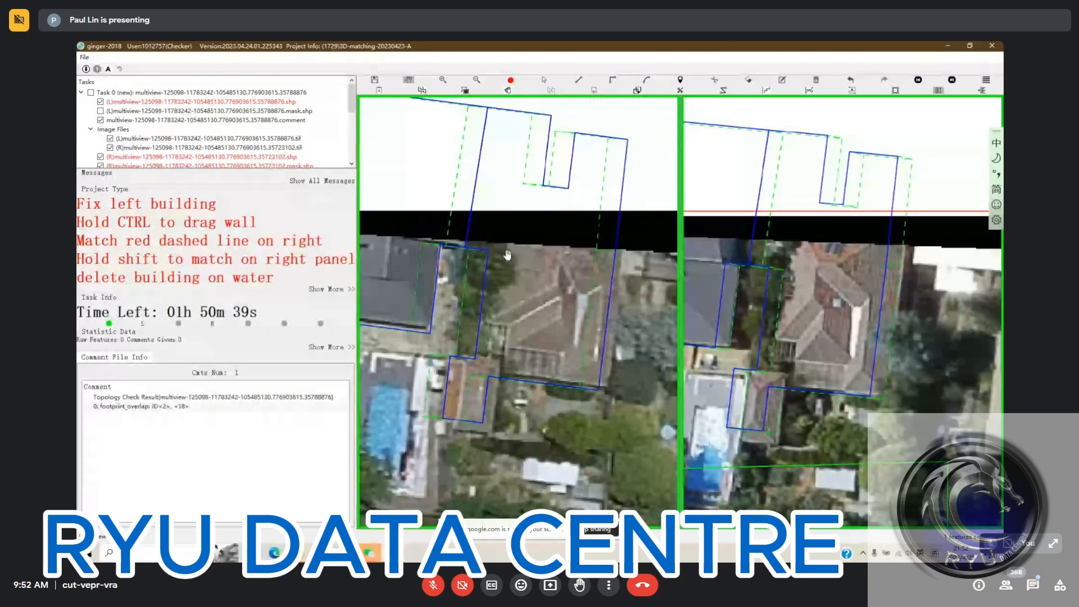
- Examine the building outlines across the left and right aerial images, including those extending beyond the image edge
scroll(542, 322, "up", 1)
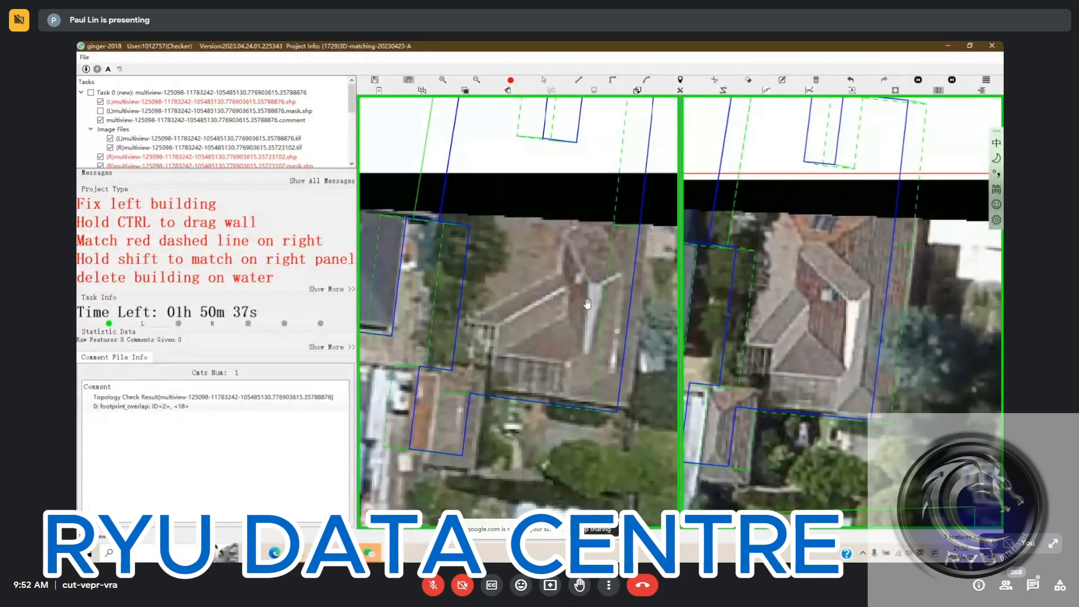
scroll(590, 266, "down", 1)
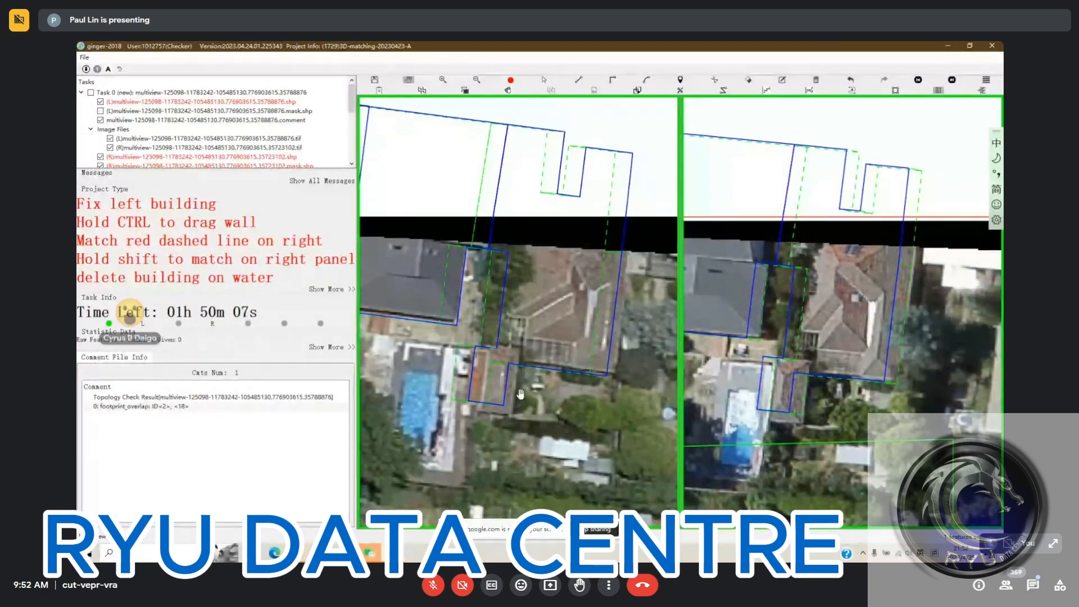
scroll(520, 397, "down", 2)
left_click_drag(448, 376, 481, 366)
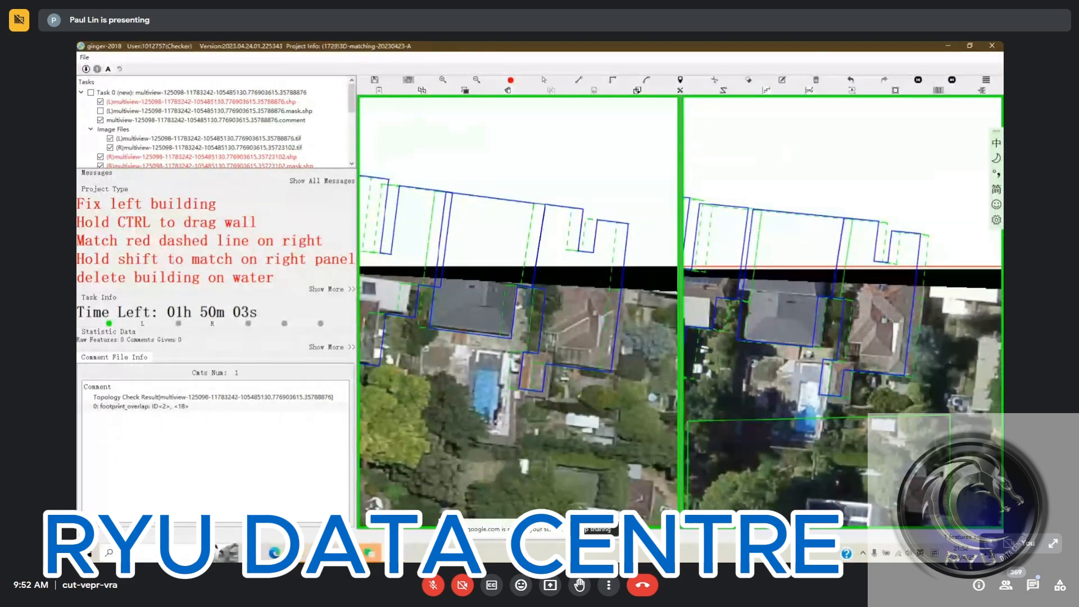
left_click_drag(394, 345, 534, 353)
scroll(533, 353, "down", 4)
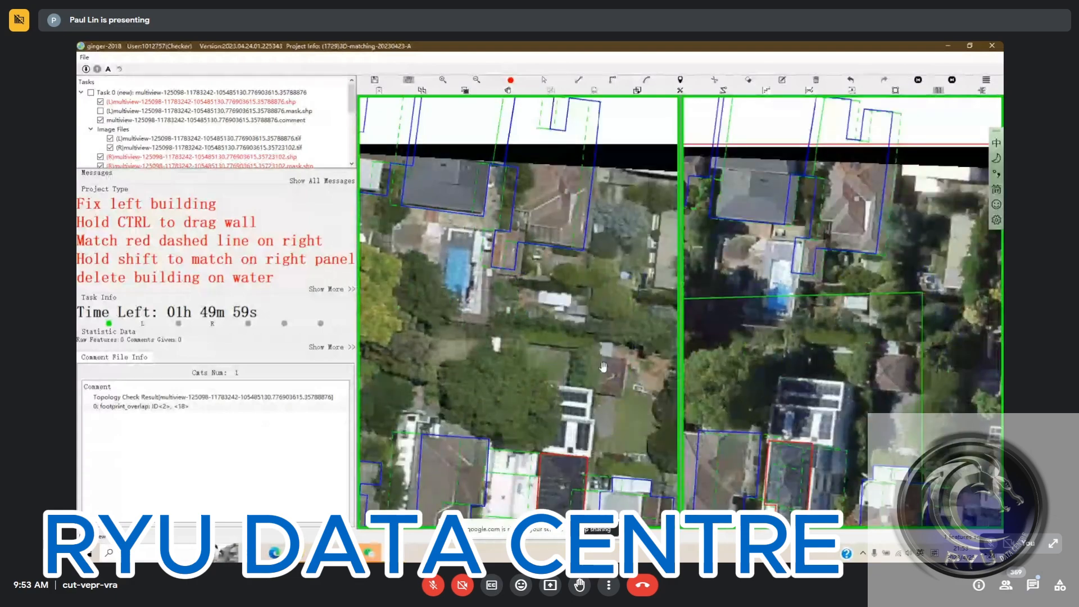
scroll(484, 293, "up", 3)
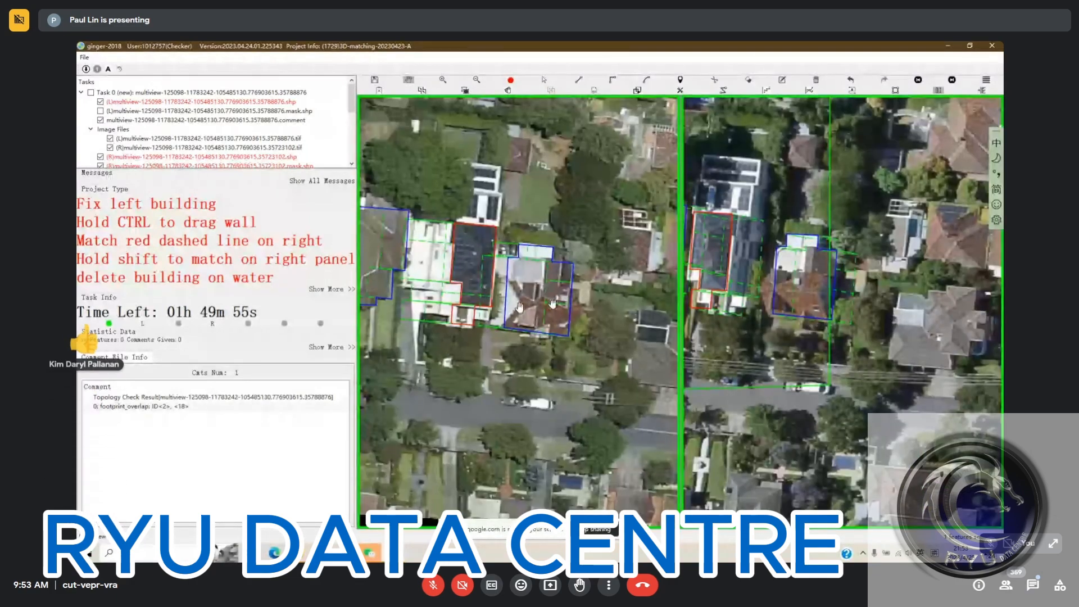
scroll(519, 306, "up", 1)
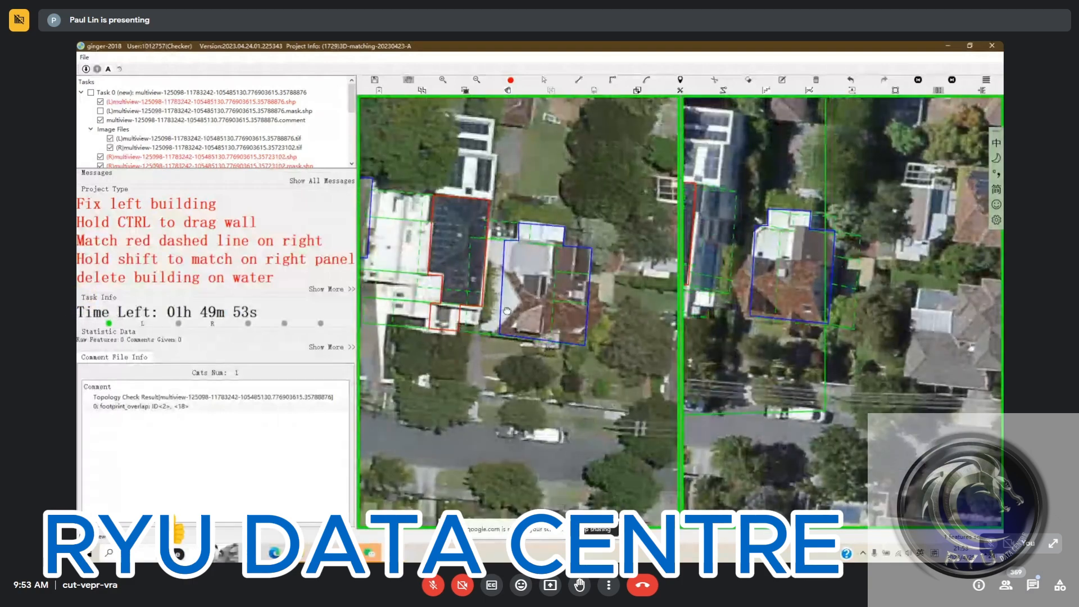
left_click_drag(519, 307, 591, 366)
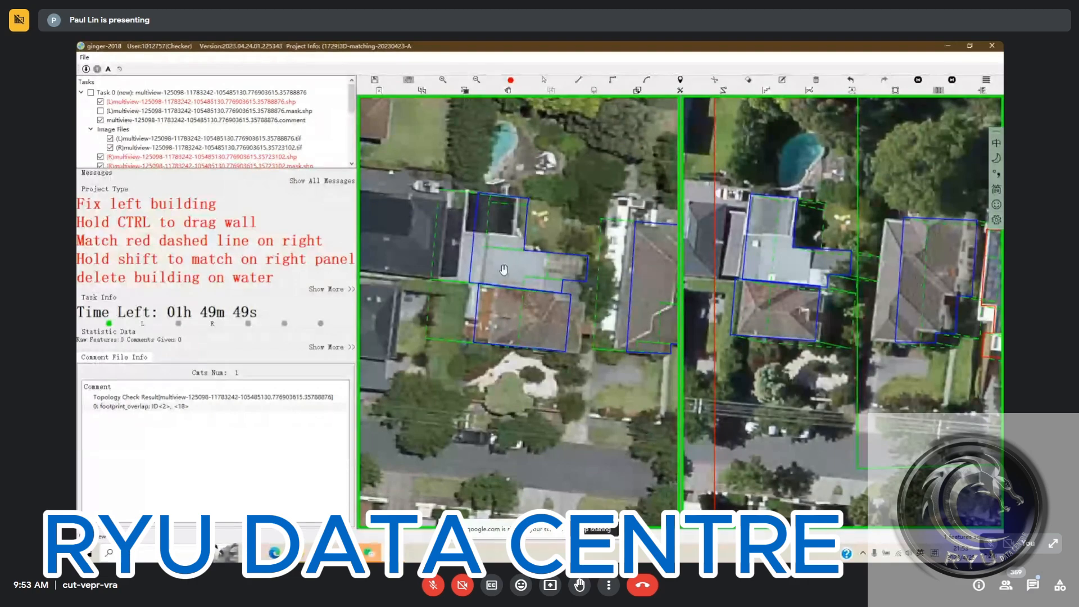
scroll(527, 299, "down", 1)
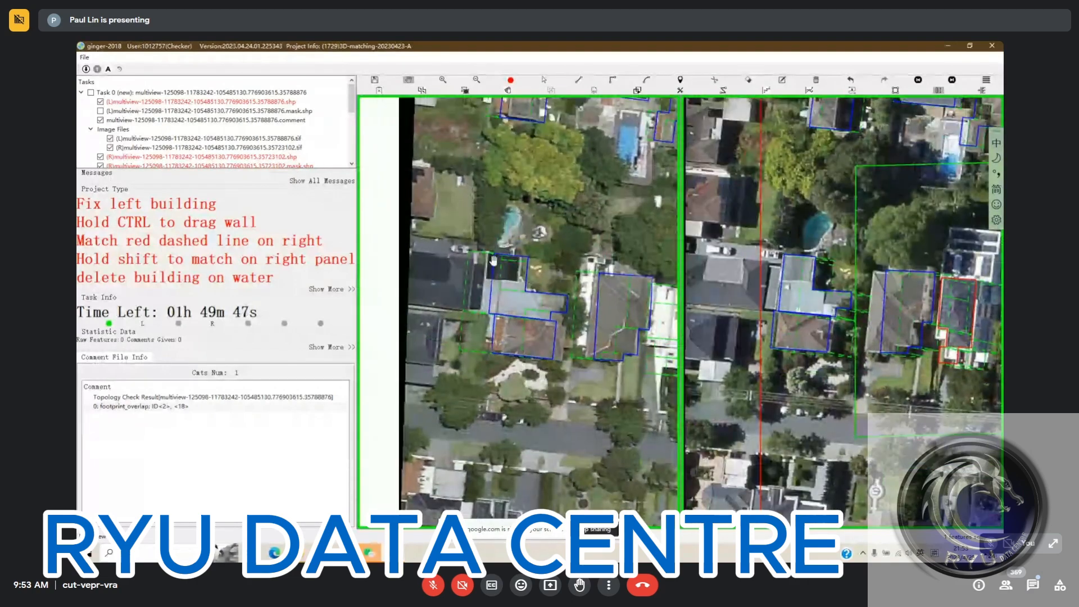
scroll(494, 257, "up", 1)
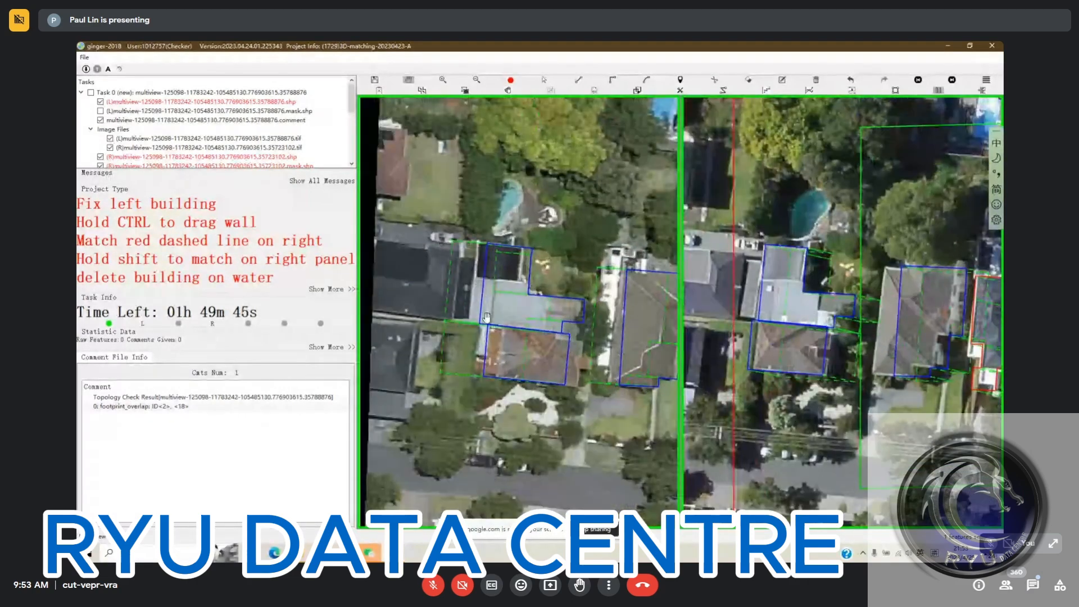
scroll(533, 371, "down", 2)
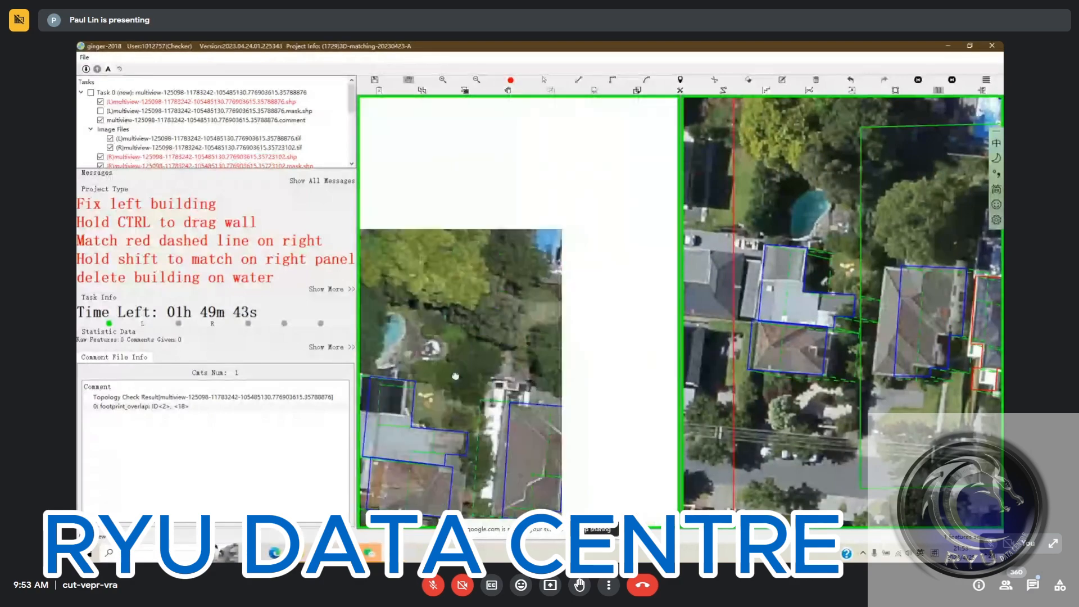
left_click_drag(576, 462, 509, 308)
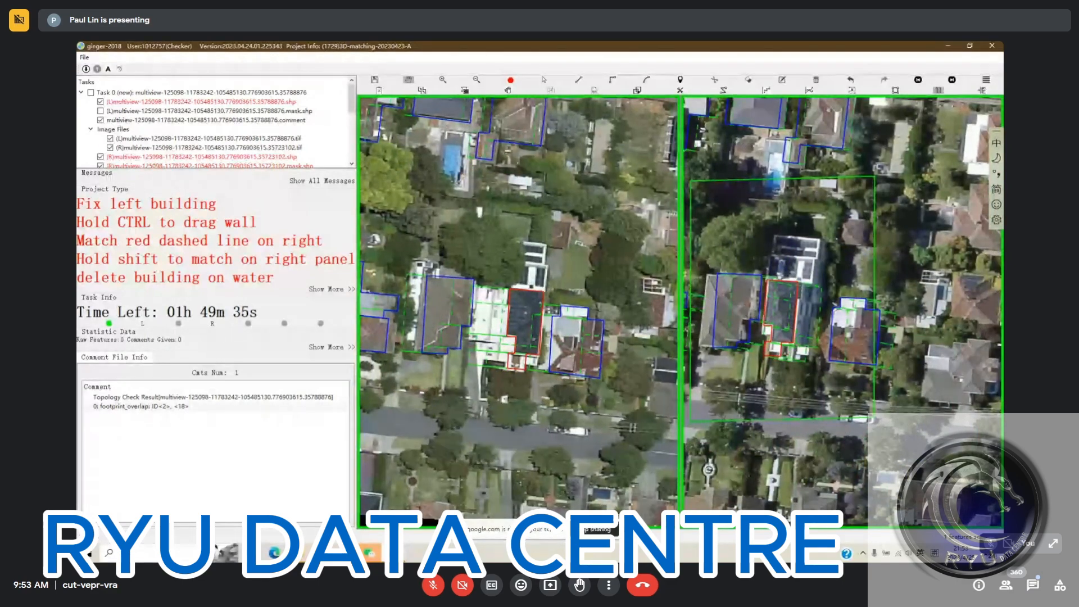
left_click(404, 558)
left_click(383, 506)
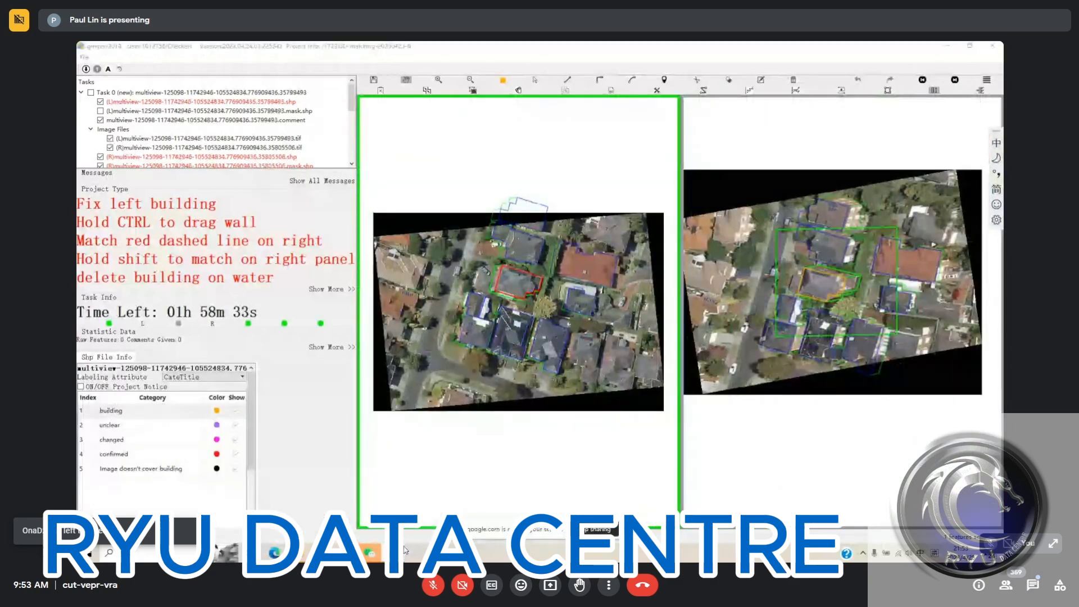
left_click(481, 522)
left_click(646, 375)
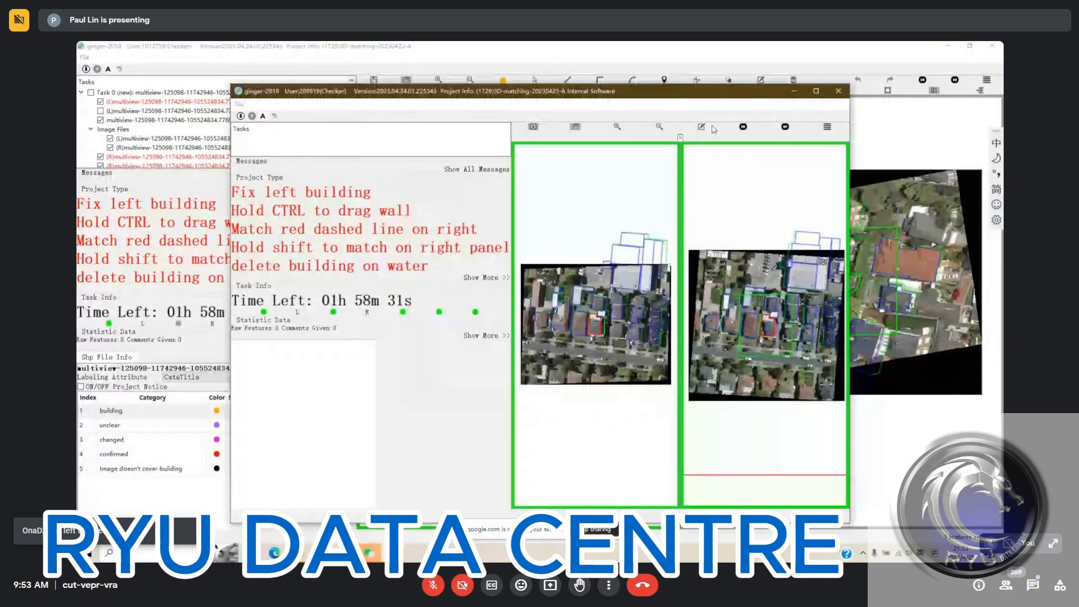
left_click(898, 244)
- Inspect the red-outlined building by briefly showing the left mask layer and hiding the outlines to compare with the bare roof
scroll(548, 318, "up", 6)
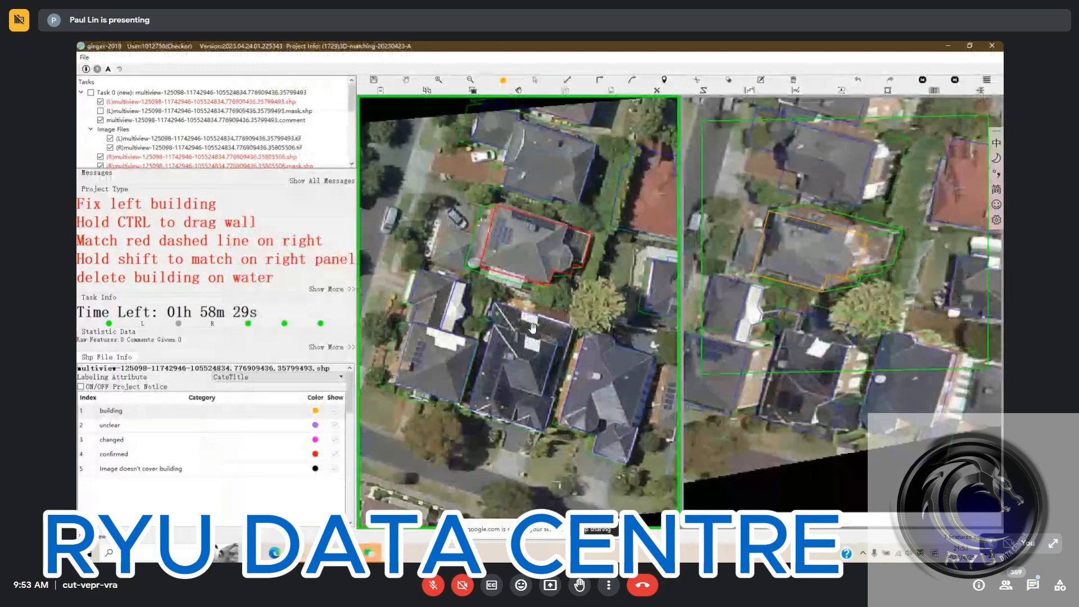
left_click_drag(548, 321, 436, 356)
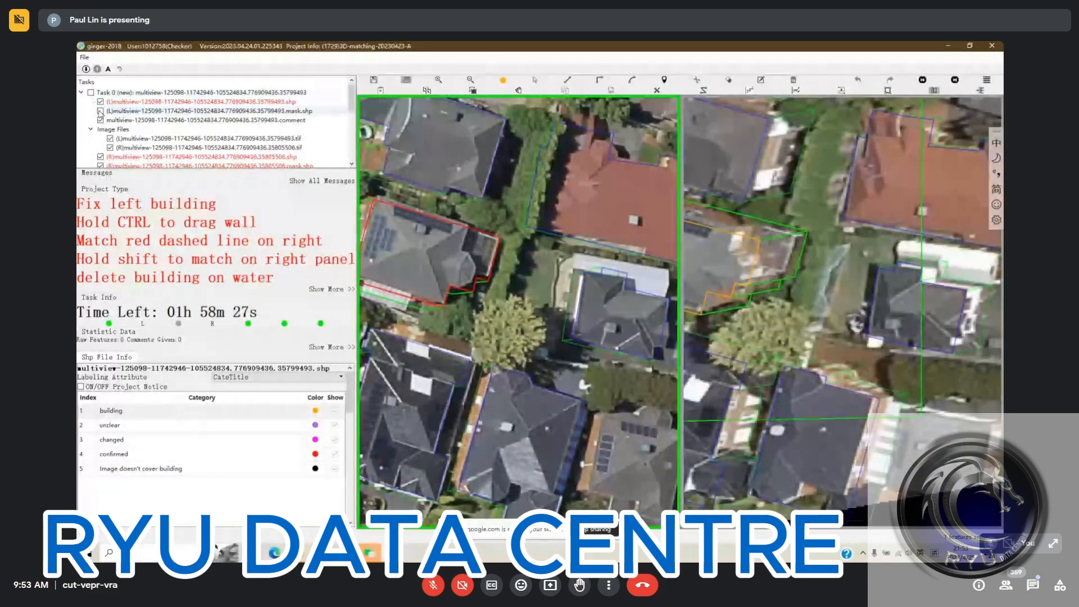
left_click(100, 112)
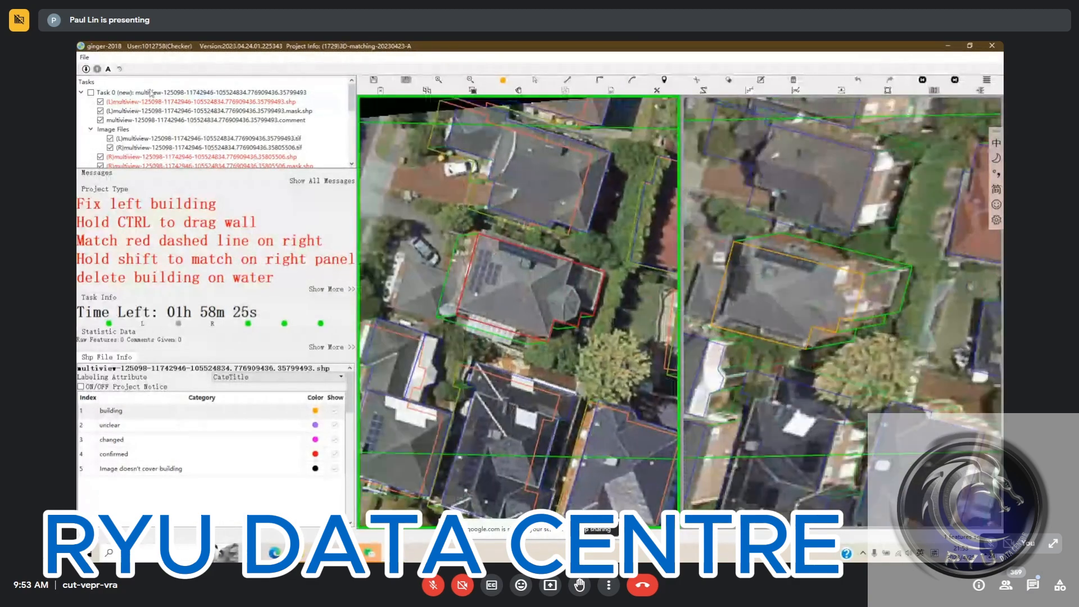
left_click(100, 111)
key("space")
left_click_drag(502, 276, 492, 260)
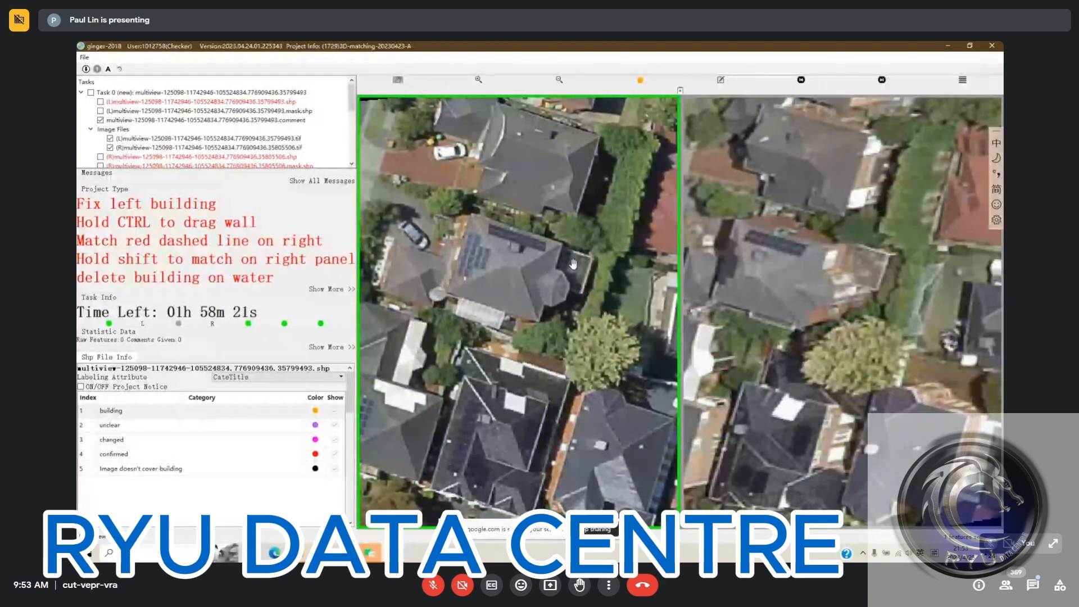
- Reshape the building outline on the left image to follow the roof's angular bay, cutting off the patio area beyond it
key("r")
left_click(561, 245)
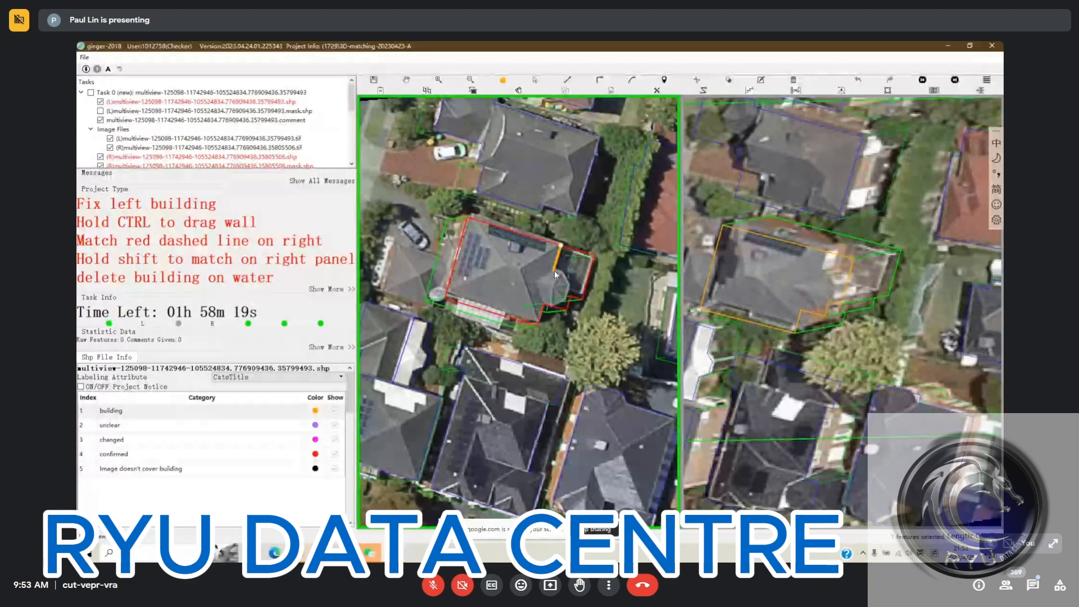
left_click(554, 269)
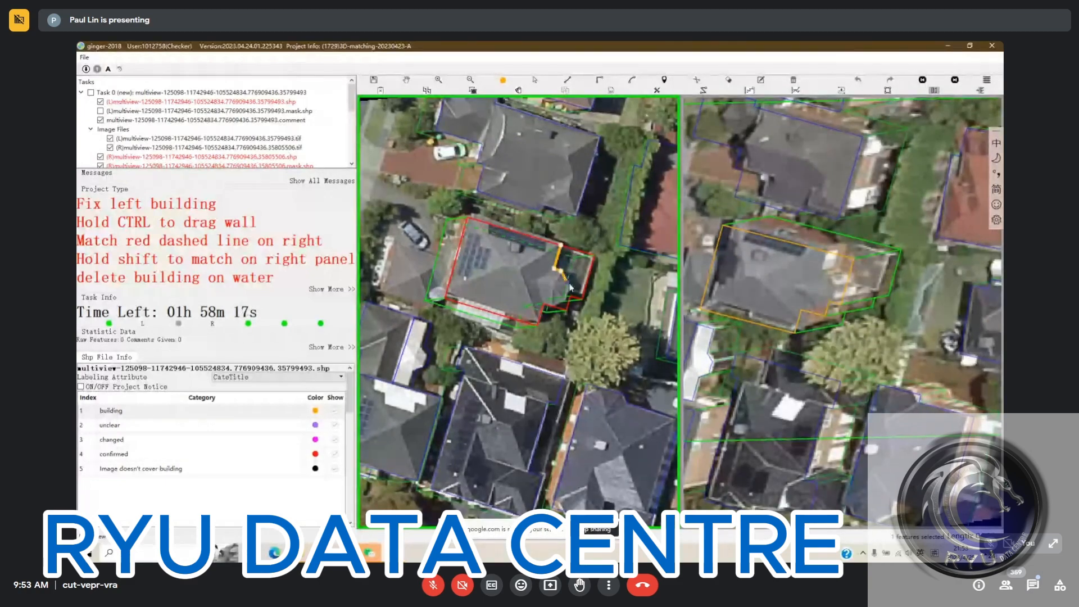
left_click(567, 283)
scroll(562, 295, "up", 2)
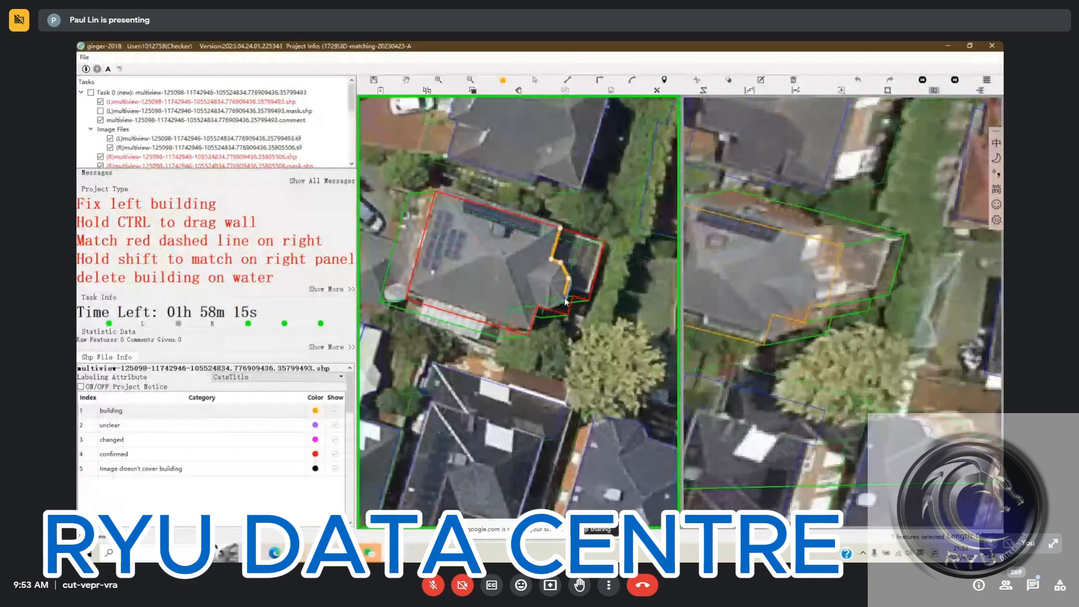
left_click(563, 304)
left_click(553, 307)
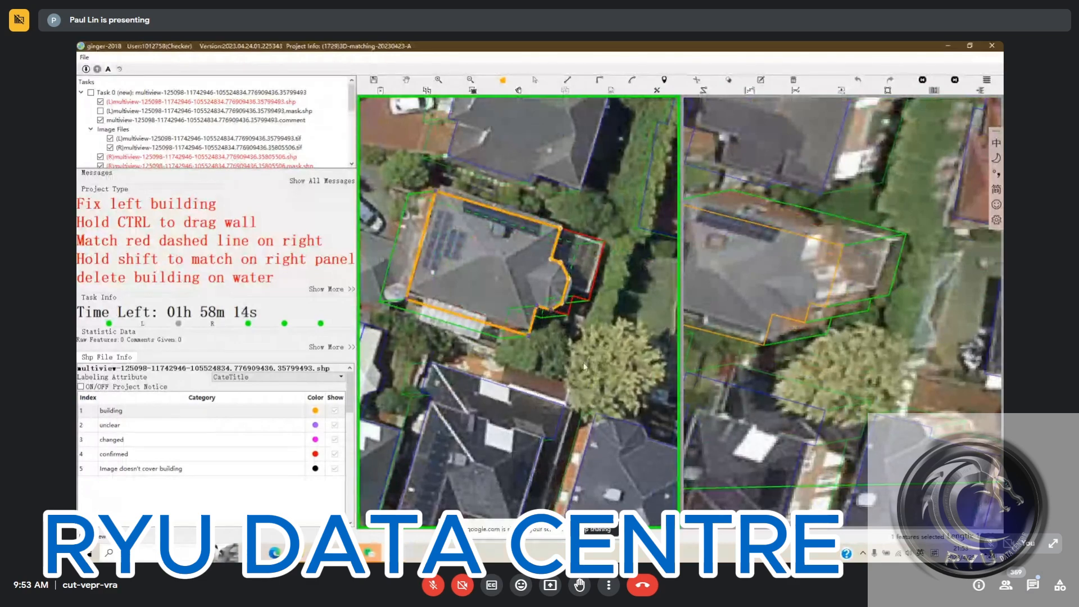
double_click(552, 308)
- Shift the reshaped building's upper and lower walls on the left image onto the roof edges
left_click_drag(552, 308, 585, 334)
left_click_drag(515, 229, 517, 224)
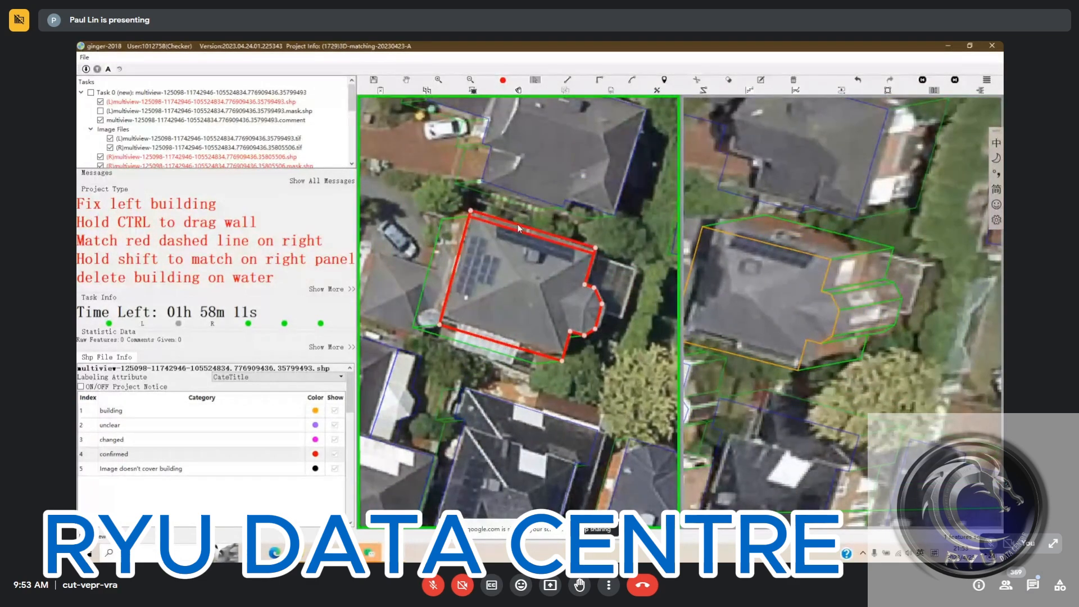
left_click_drag(483, 336, 484, 330)
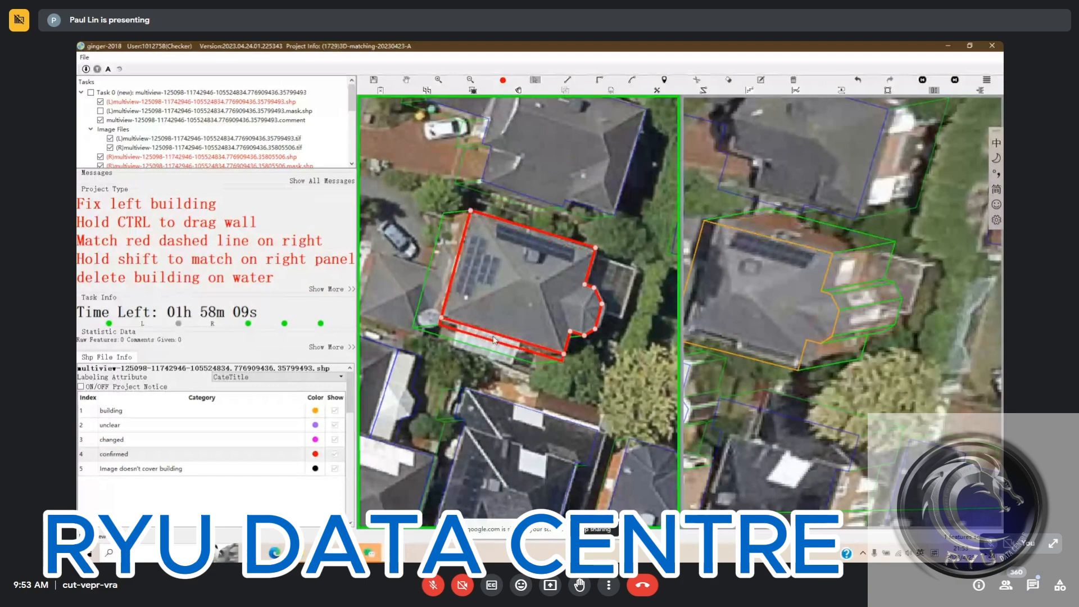
- Match the reshaped building's outline to the same roof on the right image
scroll(548, 334, "down", 2)
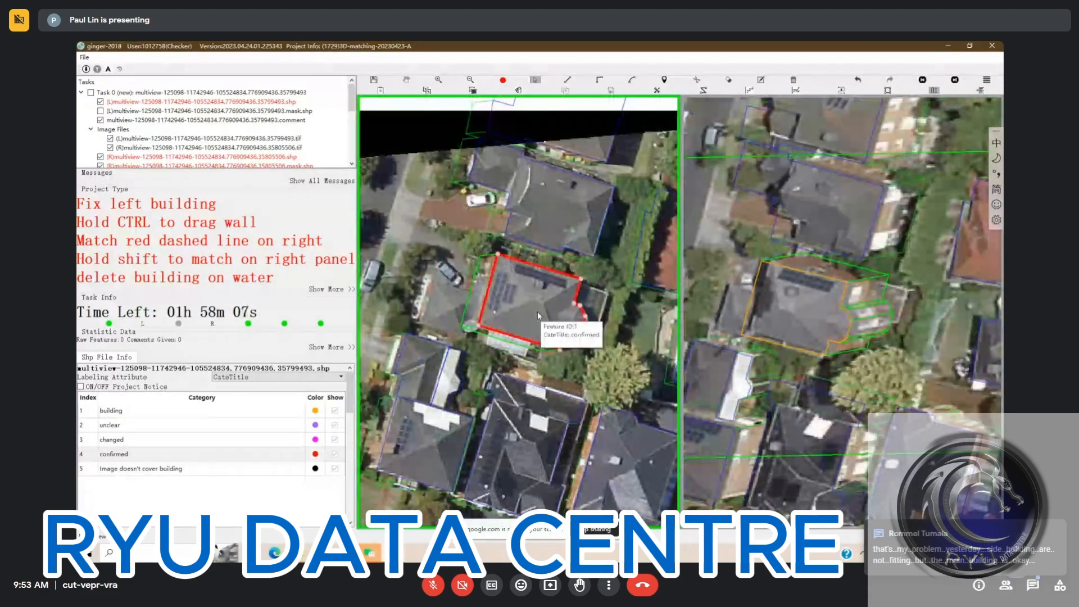
key("shift")
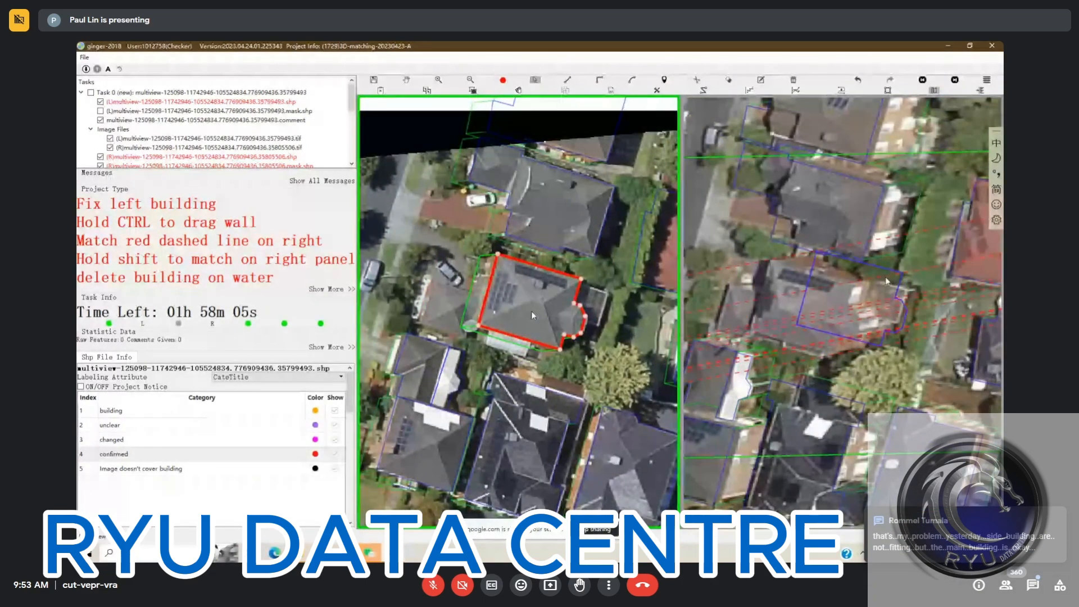
key("Escape")
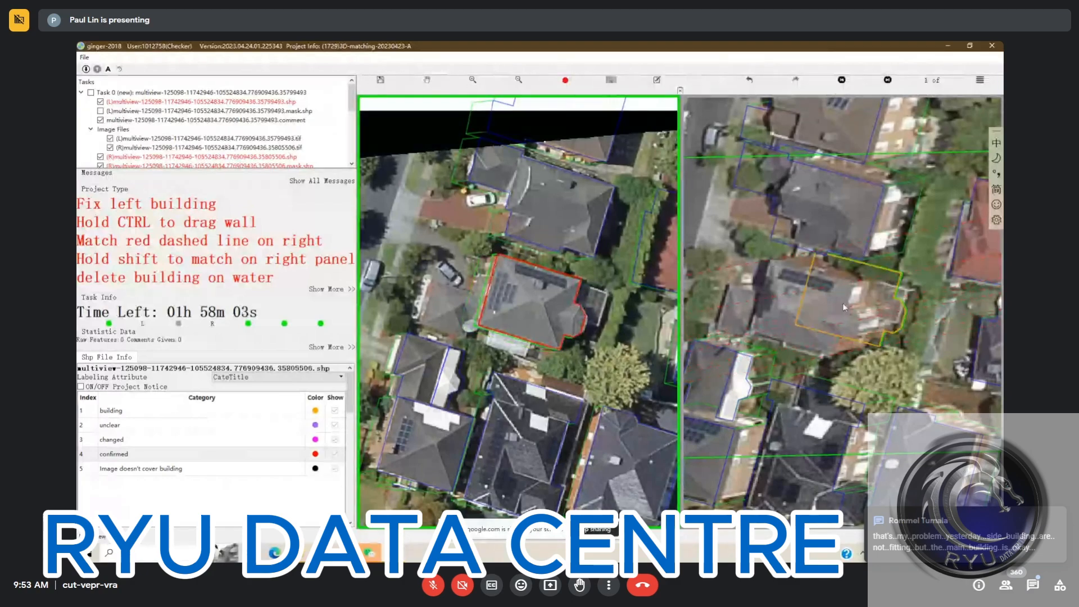
left_click_drag(843, 307, 818, 310)
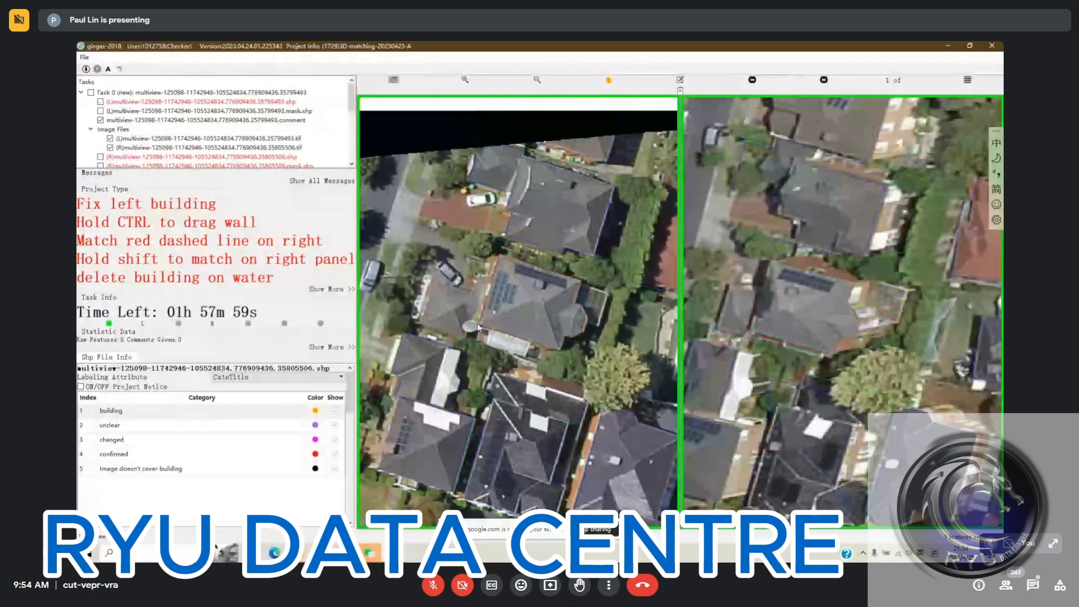
- Try to extend the confirmed building's outline over the smaller side roof next to the driveway and check it on both images
left_click(450, 290)
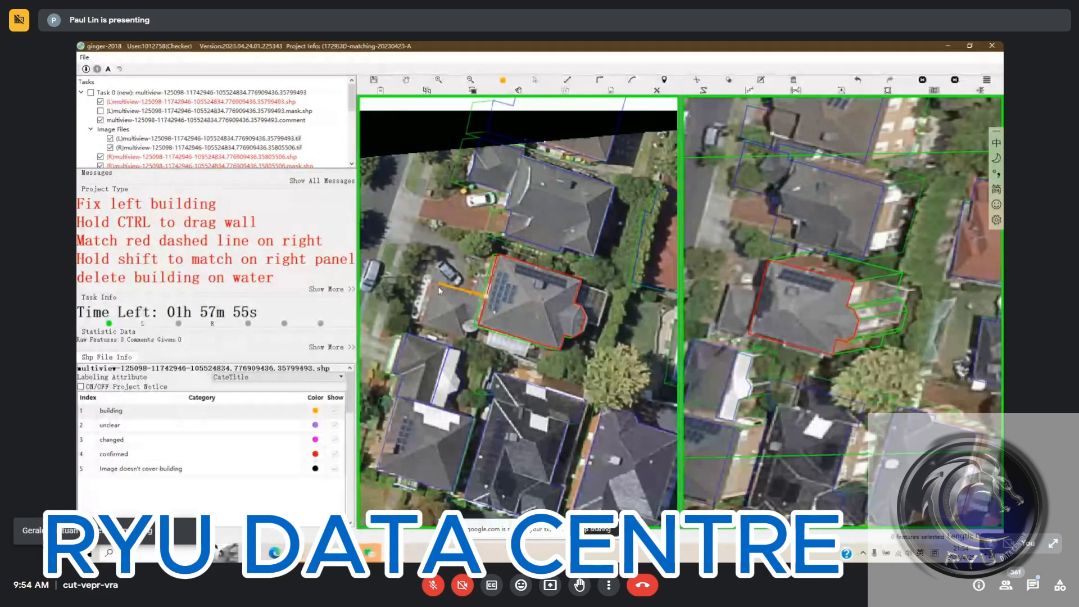
left_click(439, 283)
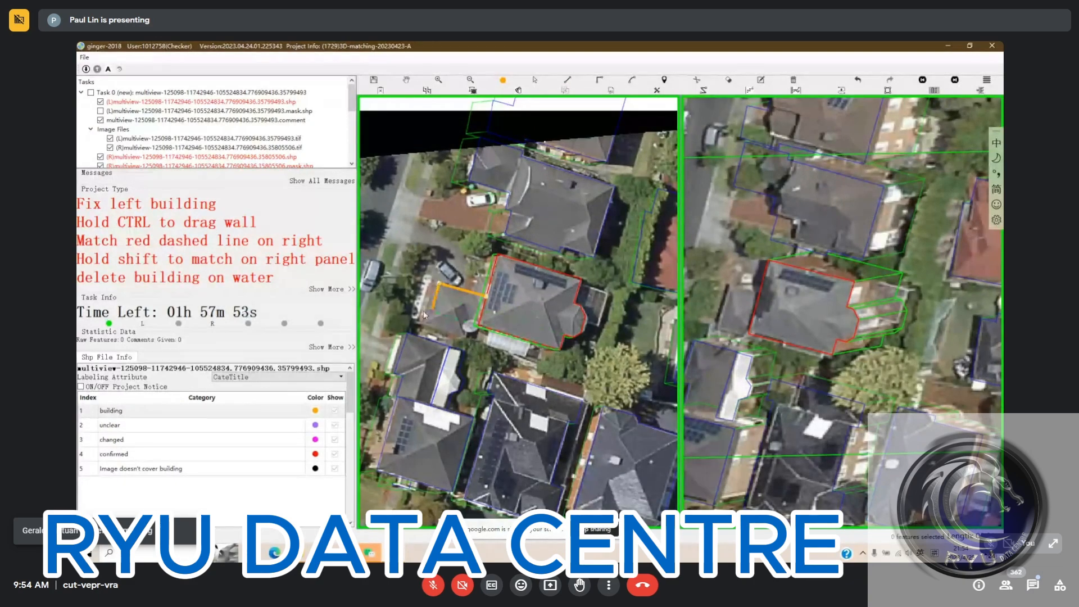
left_click(472, 336)
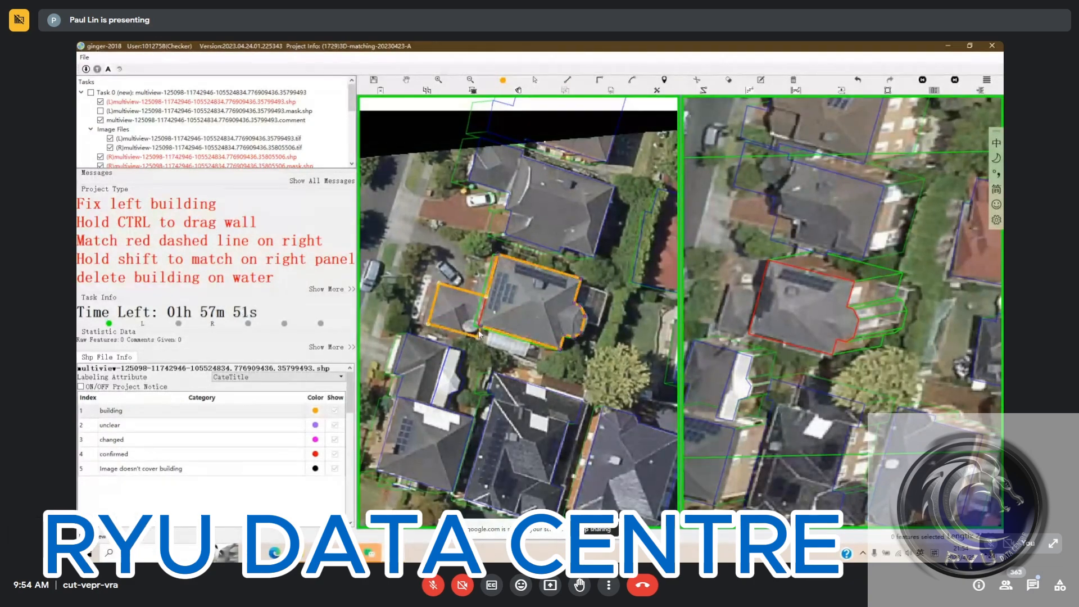
left_click(602, 326)
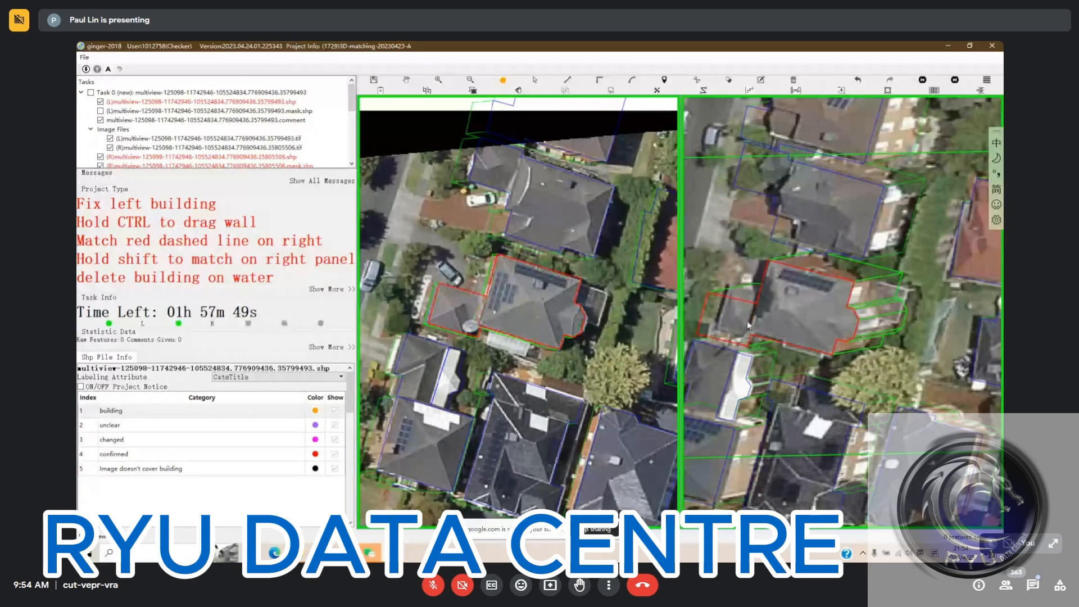
key("s")
left_click(530, 312)
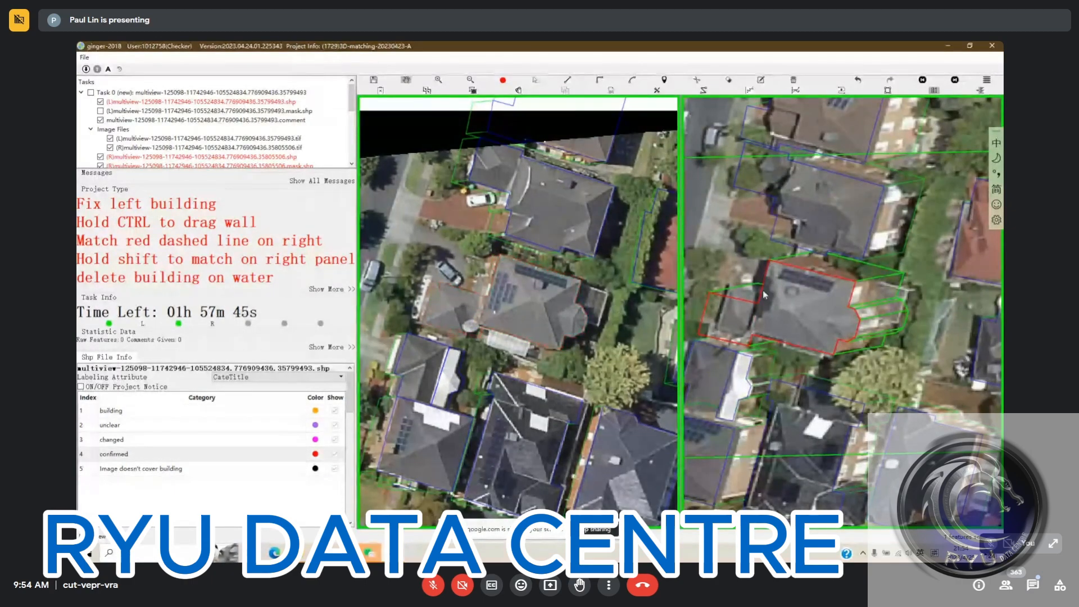
key("space")
key("space")
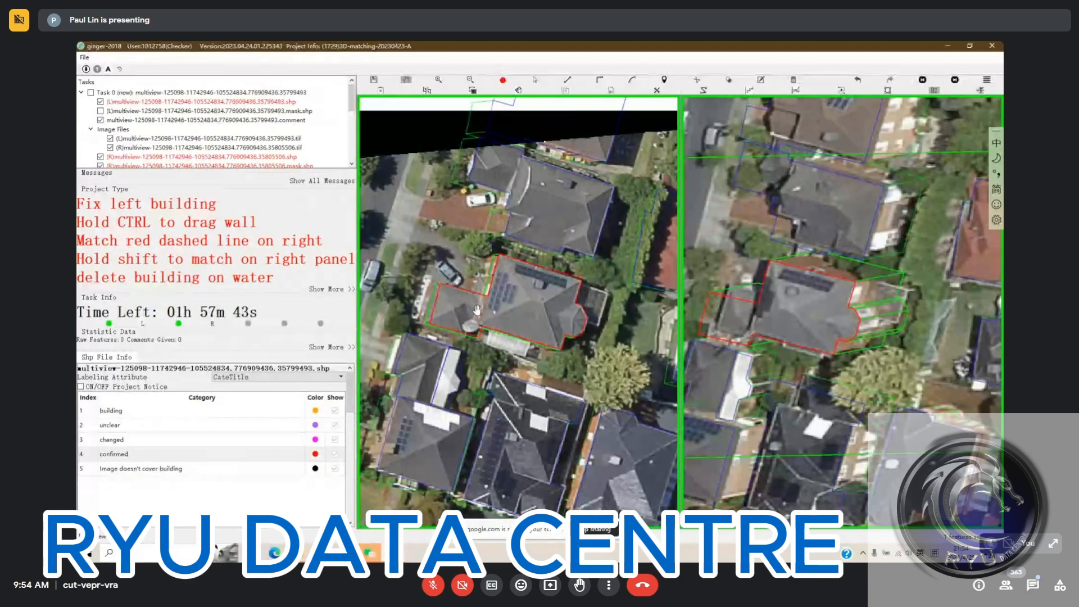
- Undo the outline extension over the smaller side roof
mouse_move(485, 317)
left_mouse_down()
mouse_move(502, 334)
mouse_move(484, 336)
left_mouse_up()
key("ctrl+z")
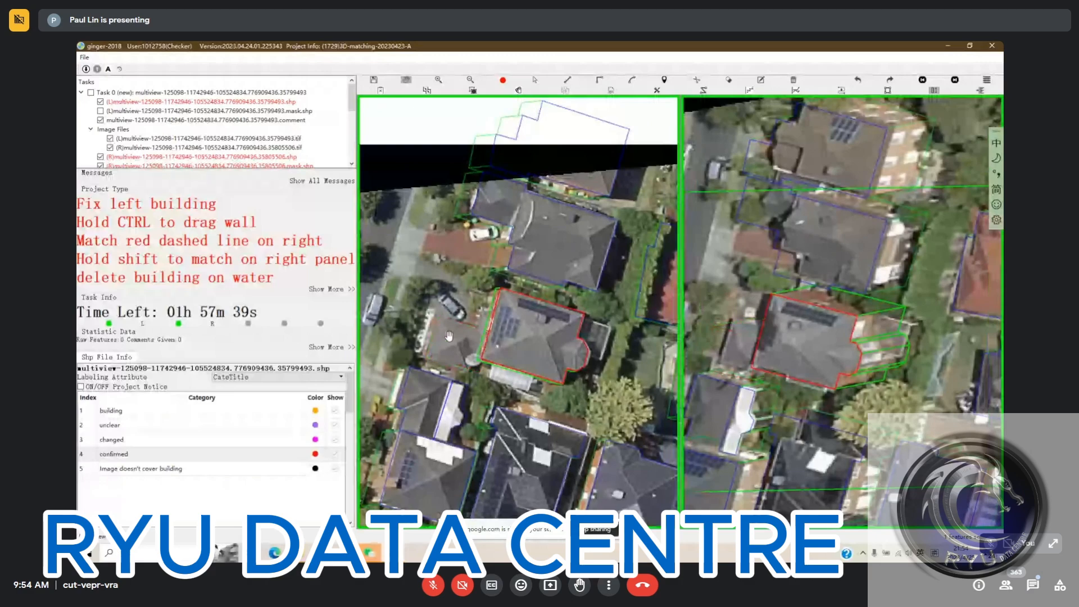
scroll(478, 351, "up", 1)
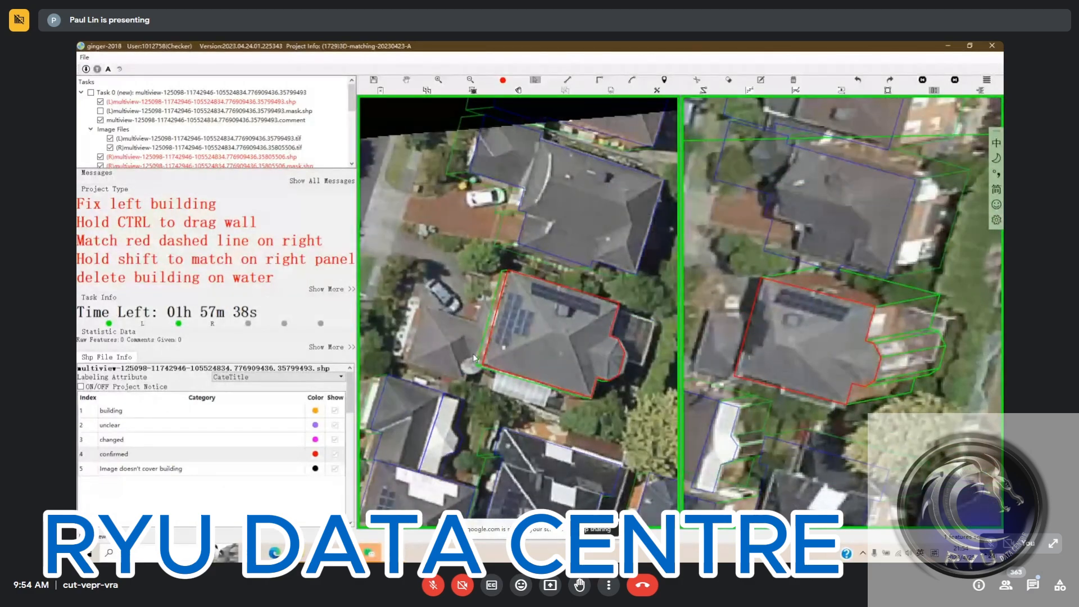
- Draw a separate confirmed outline around the smaller side roof next to the driveway on the left image
scroll(483, 364, "up", 1)
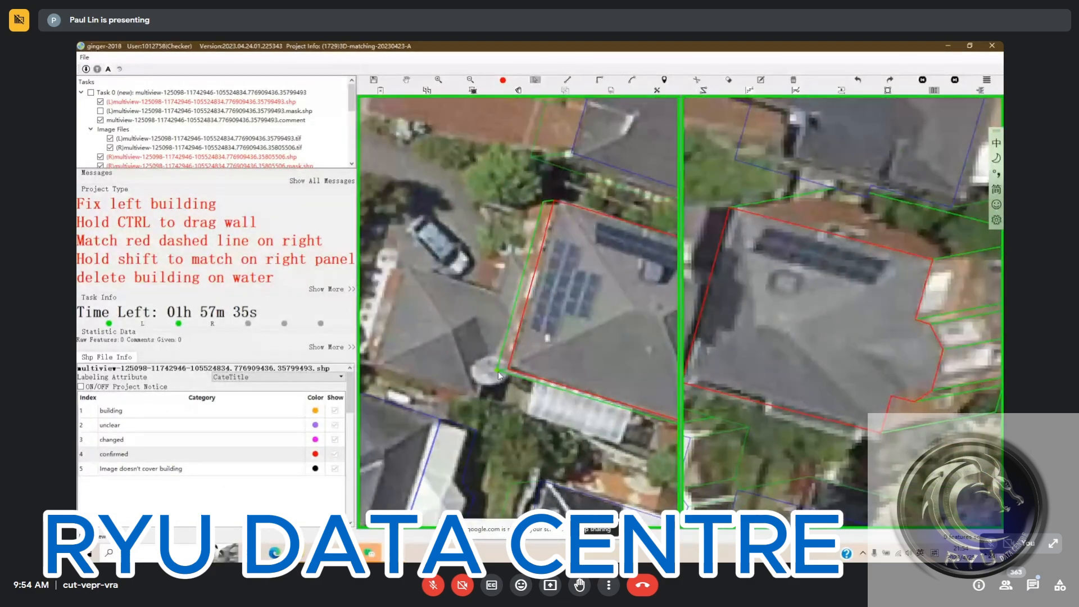
key("s")
left_click(502, 370)
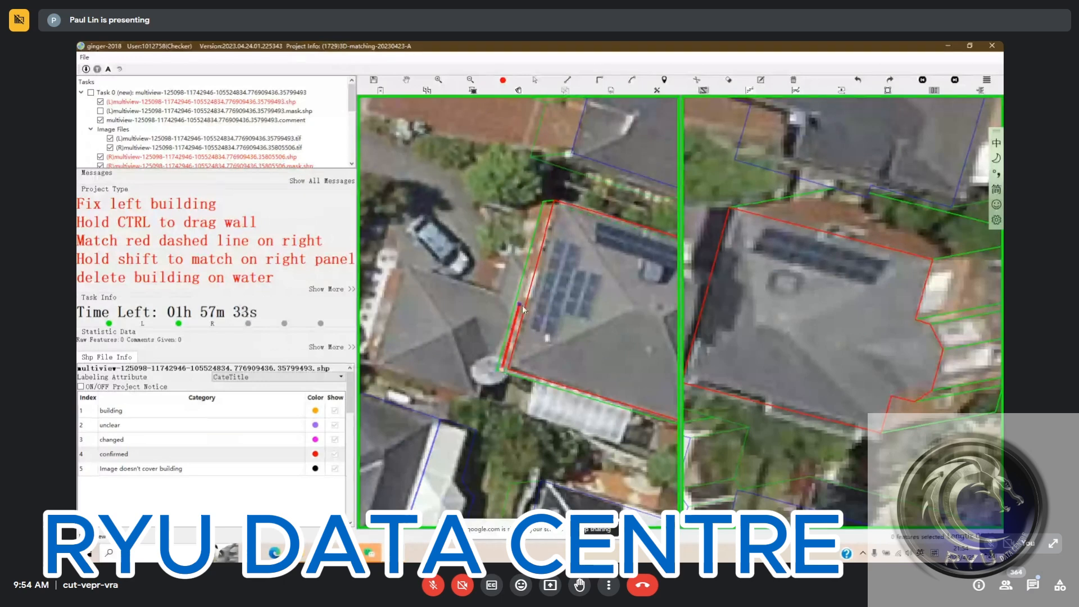
left_click(520, 304)
key("r")
left_click(404, 272)
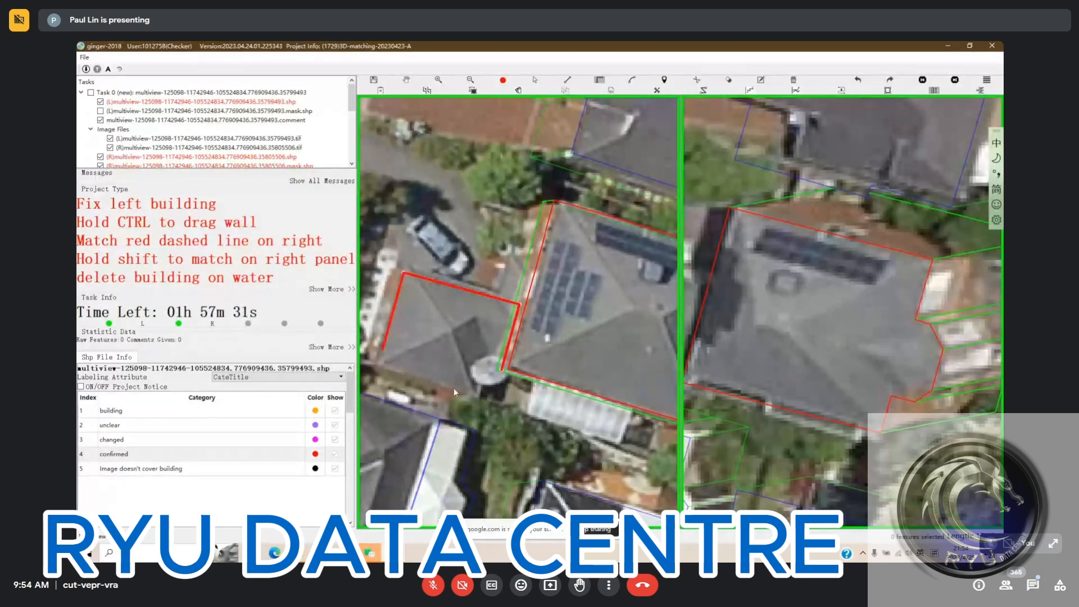
left_click(454, 388)
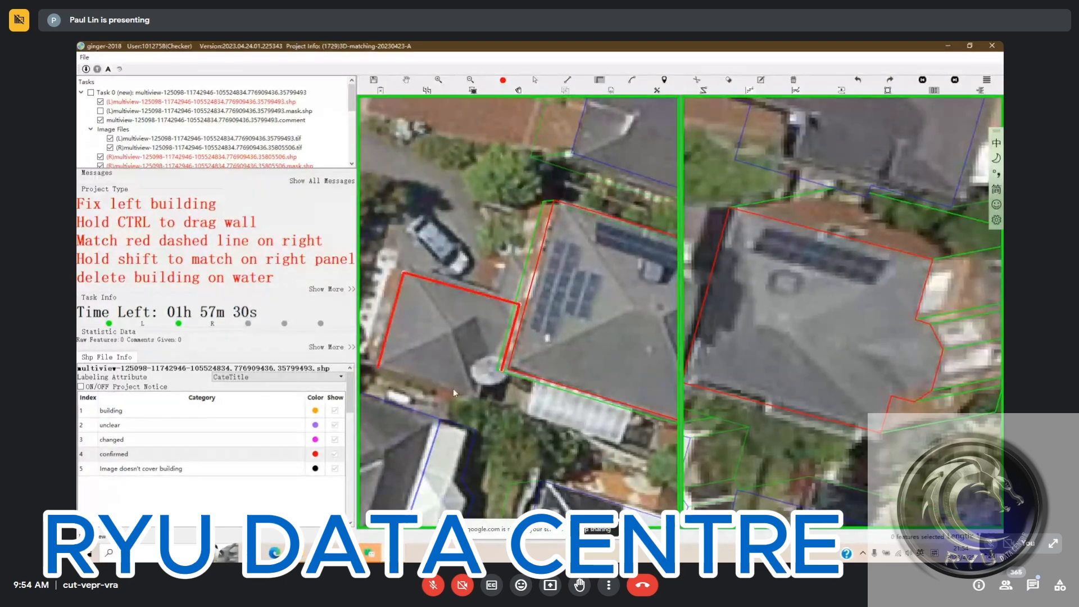
left_click(501, 372)
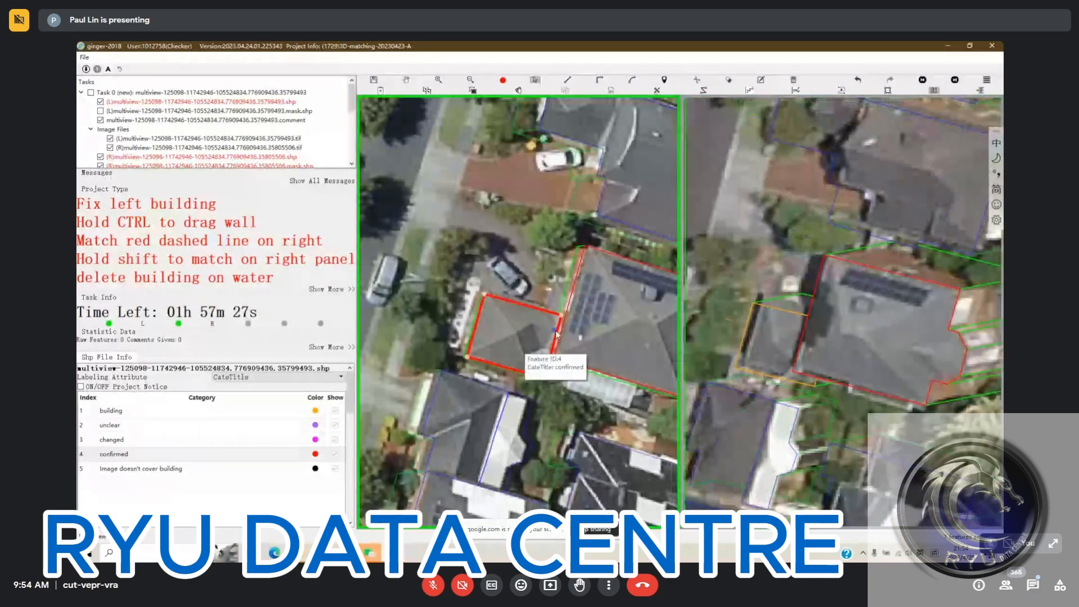
- Match the smaller side roof's new outline to the same roof on the first right image
left_click(556, 334, "ctrl")
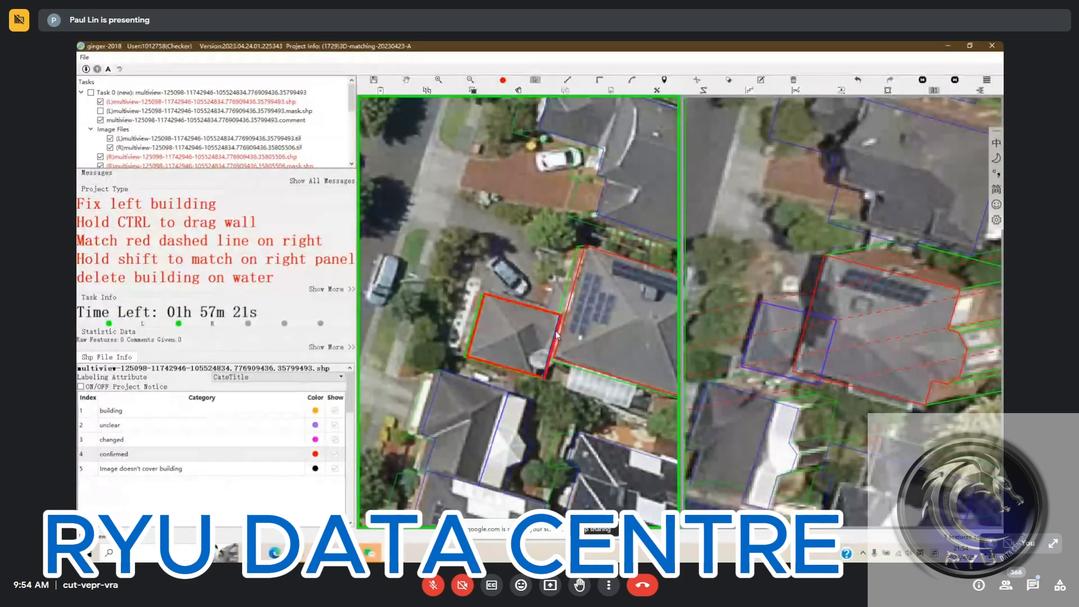
left_click_drag(784, 336, 785, 336)
key("space")
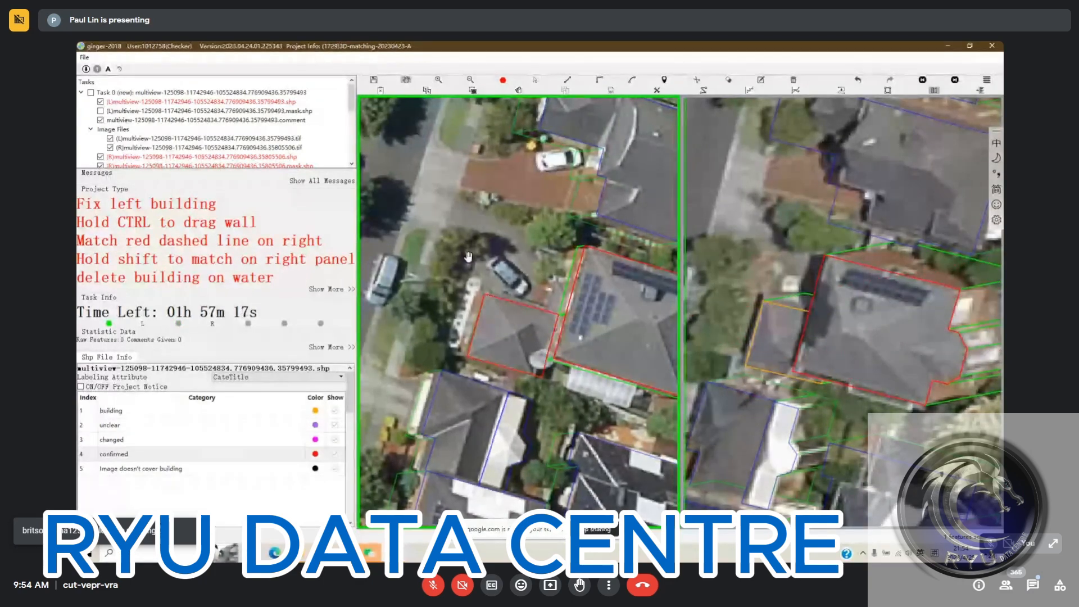
left_click_drag(860, 342, 819, 338)
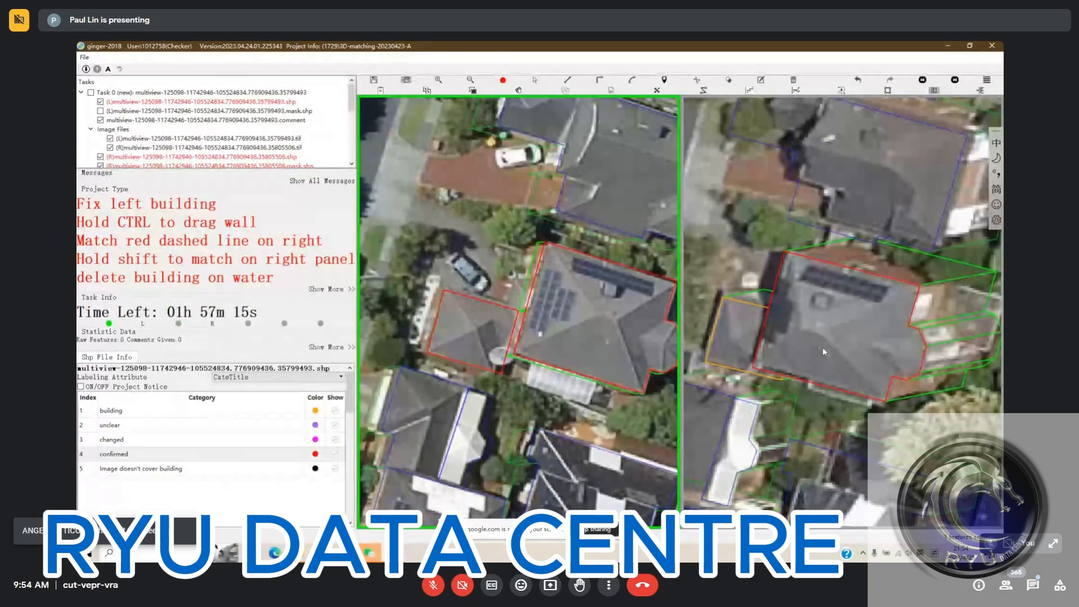
- Recheck the main and side roof outlines on the first right image, select both, and open the second right image
left_click(822, 346)
key("Page_Down")
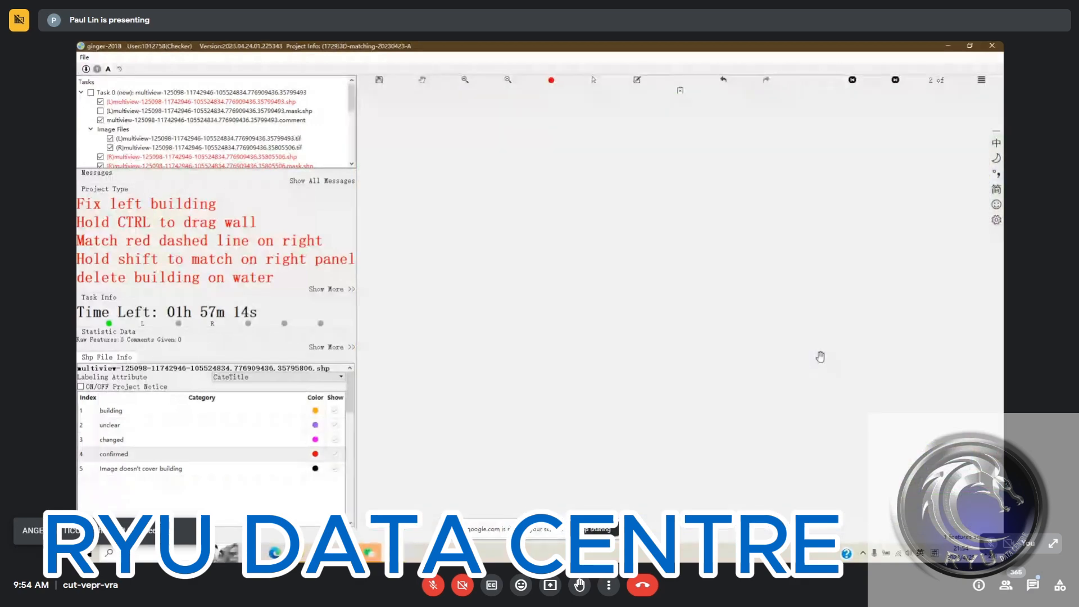
key("Page_Up")
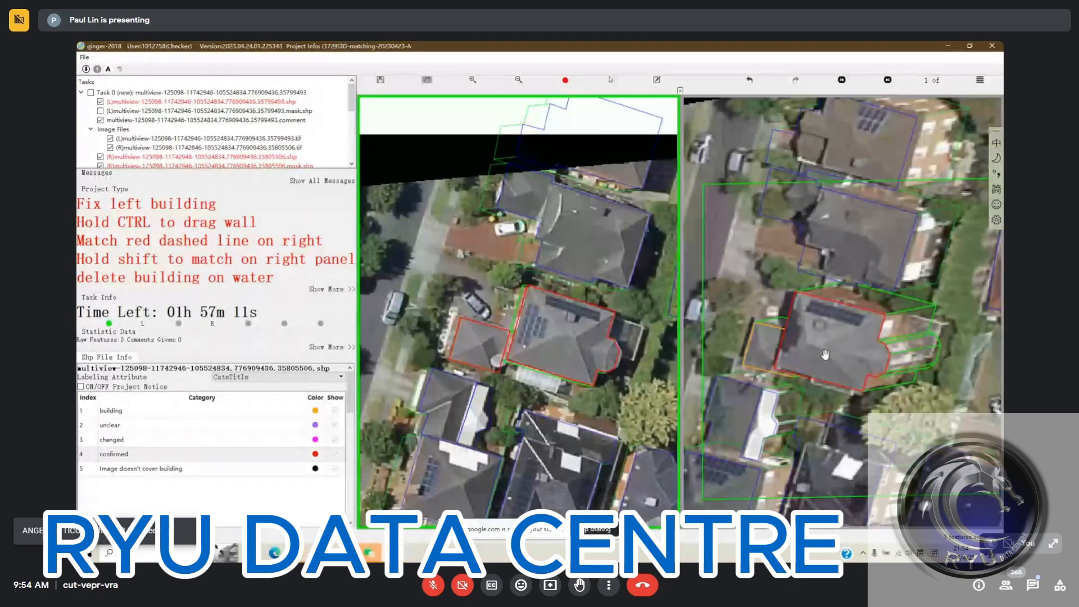
left_click(765, 348)
left_click_drag(455, 310, 614, 375)
key("Page_Down")
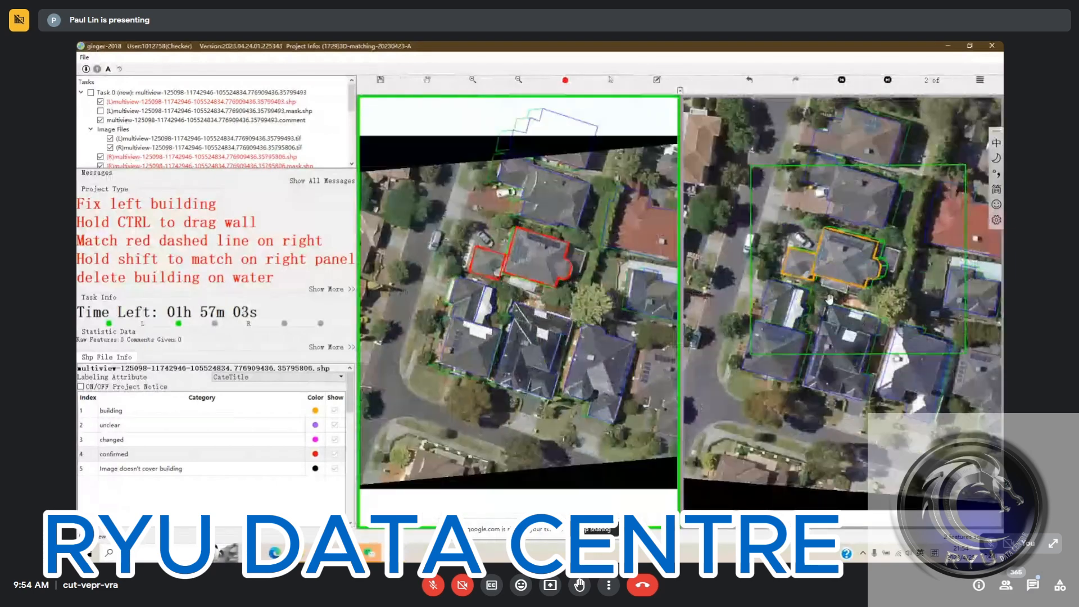
- Match the main and side roof outlines to the second right image and advance to the third
scroll(830, 299, "up", 3)
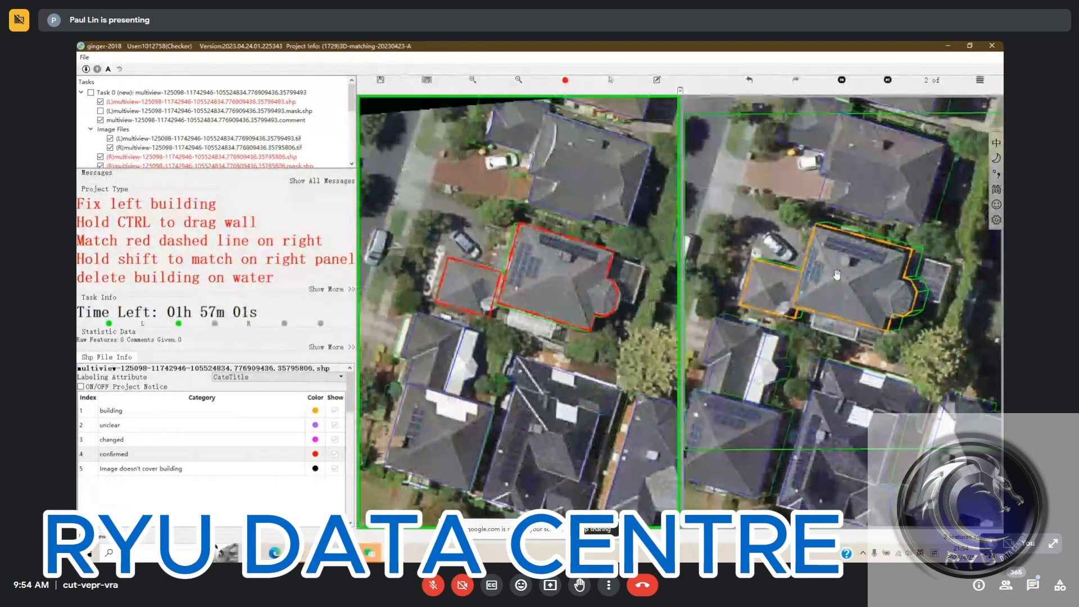
key("s")
left_click_drag(877, 285, 871, 285)
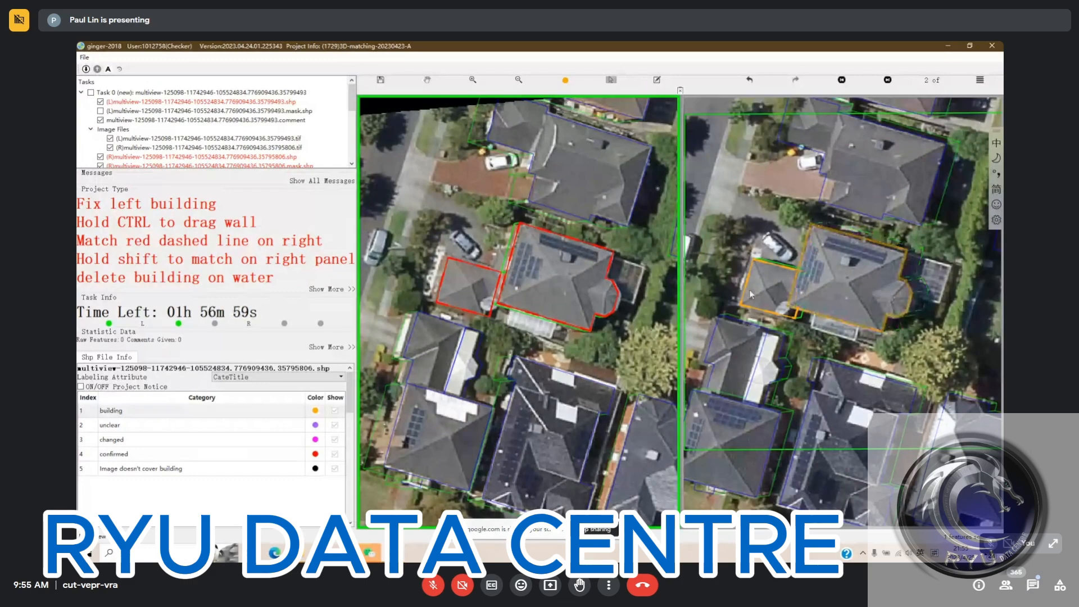
left_click_drag(756, 292, 763, 296)
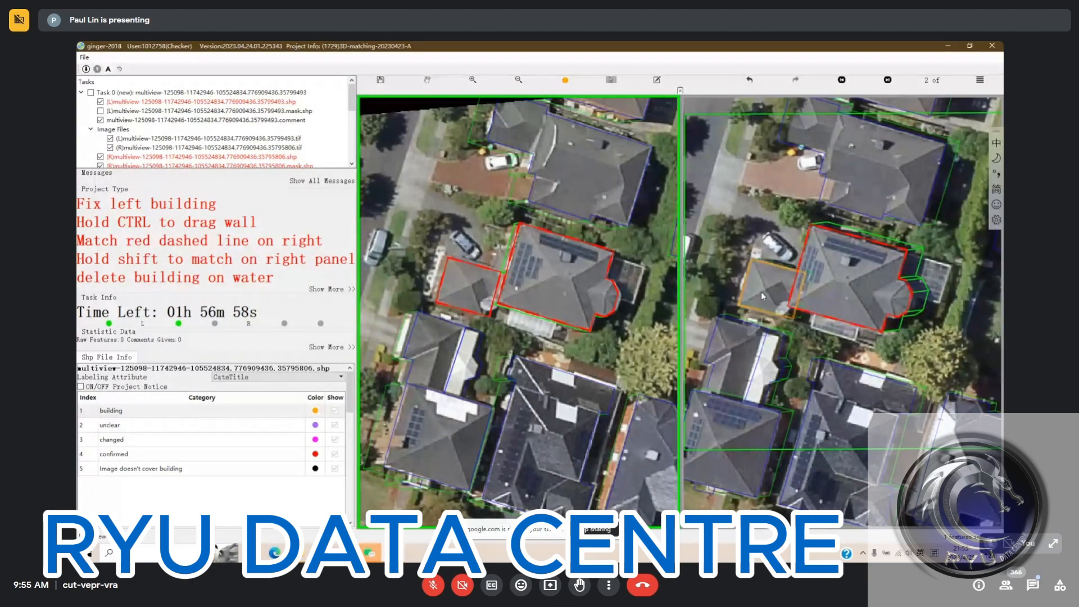
key("d")
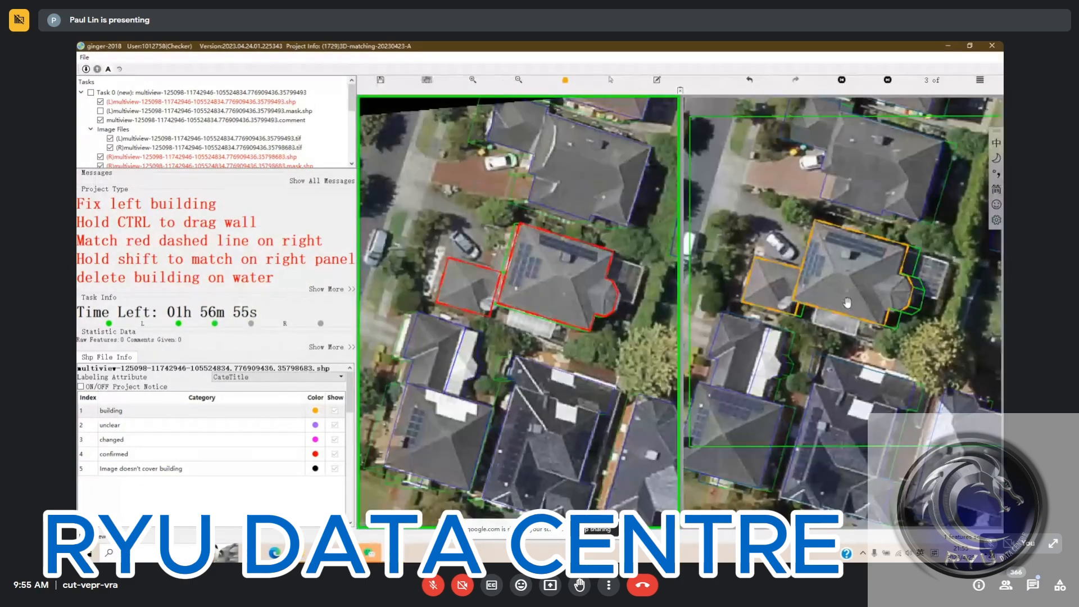
- Check both roof outlines against the third right image and advance to the fourth
scroll(847, 303, "up", 2)
key("s")
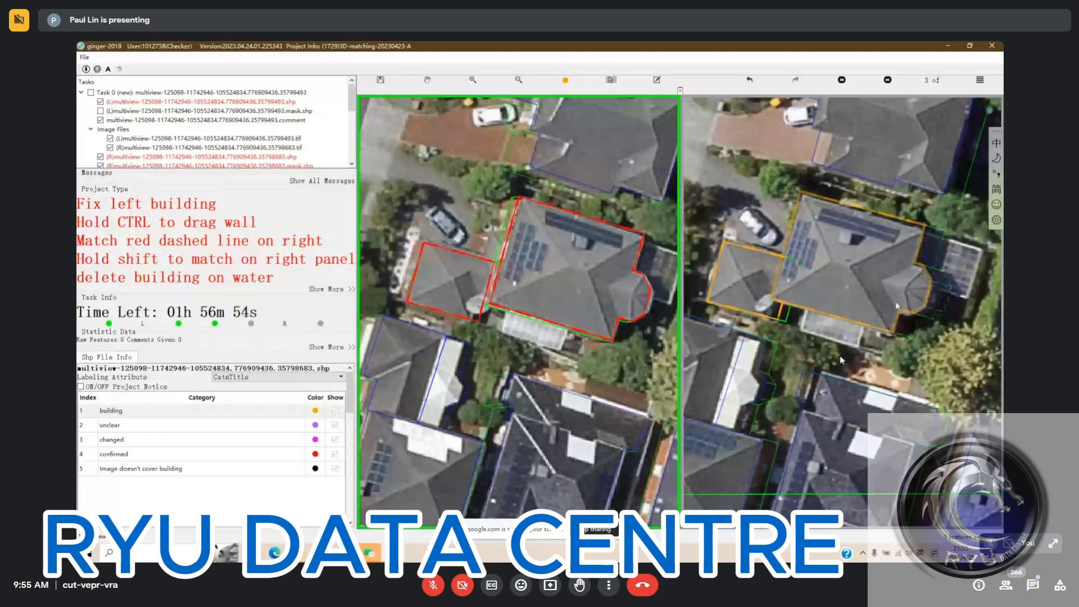
key("d")
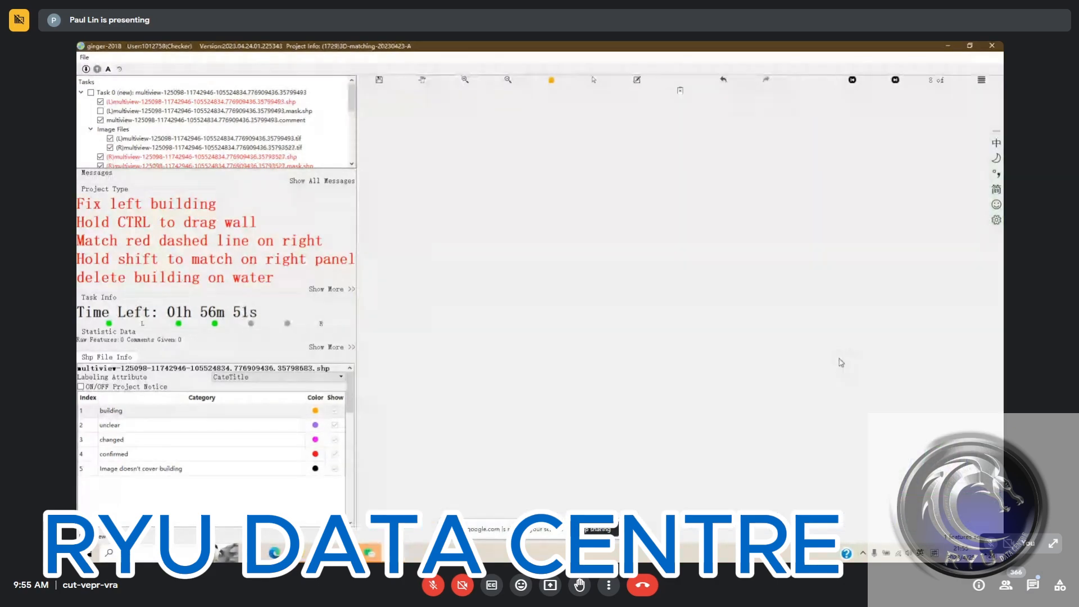
key("d")
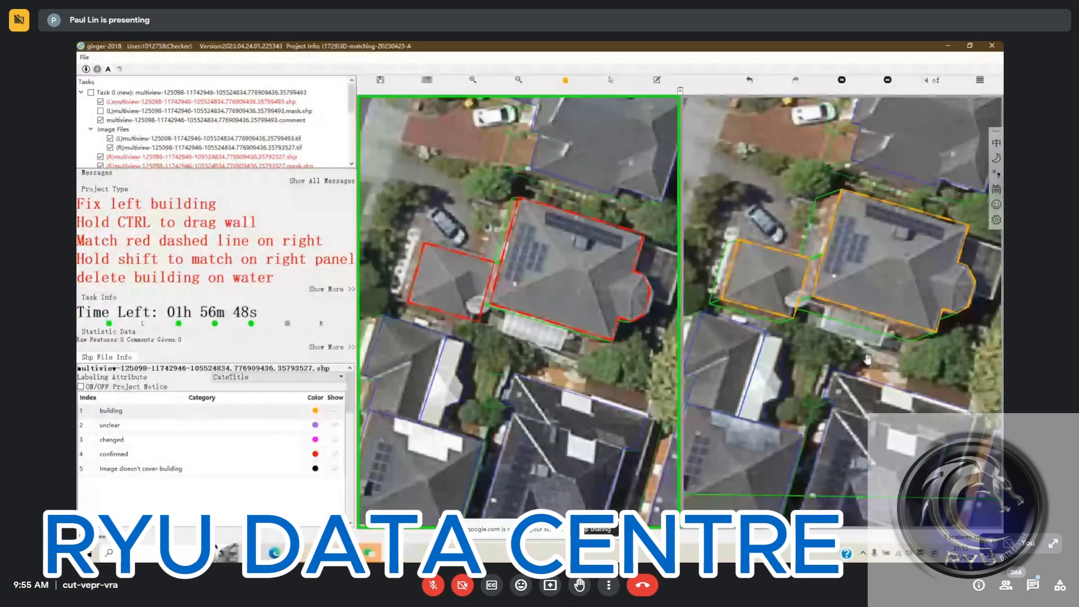
- Mark both roof outlines on the fourth right image as confirmed and save the task with its topology check
left_click_drag(867, 360, 865, 371)
key("4")
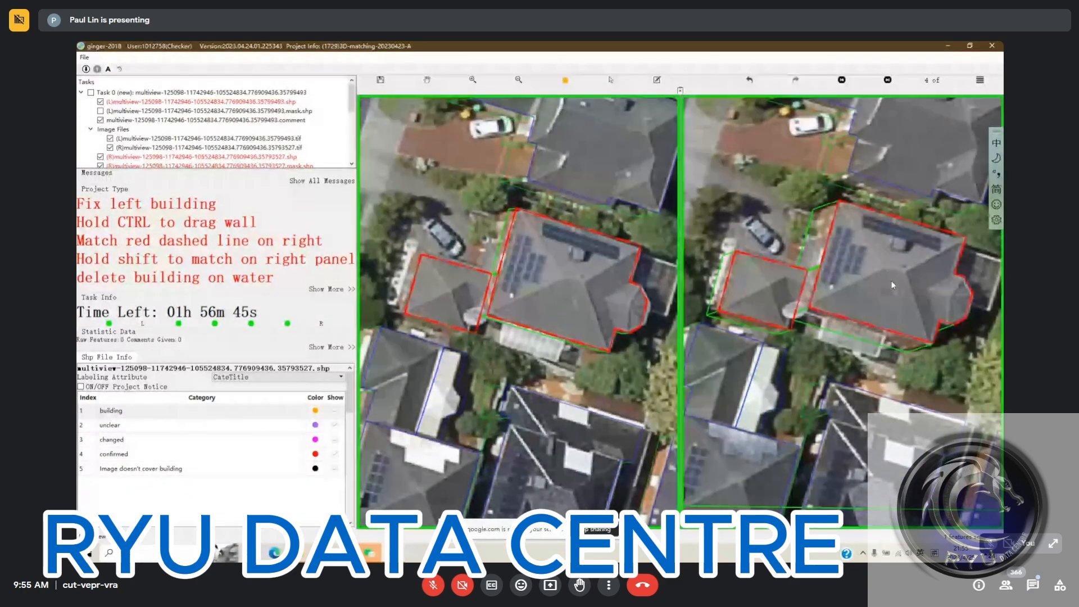
key("ctrl+s")
left_click_drag(842, 388, 842, 380)
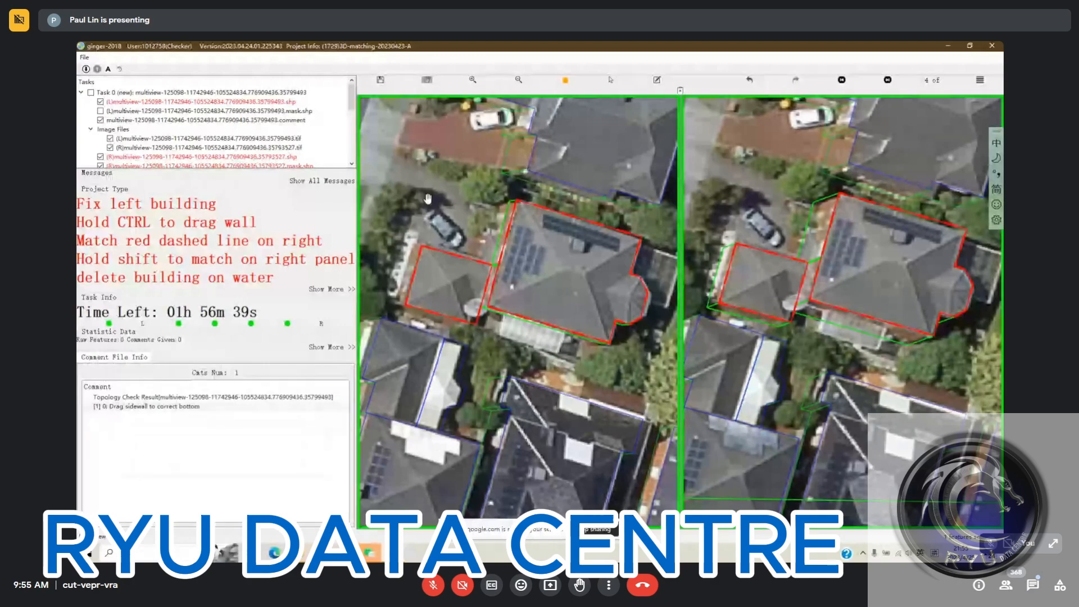
- Correct the sidewall bottoms of the main and side building outlines on the left image as the topology comment asks
key("Escape")
left_click_drag(522, 356, 526, 380)
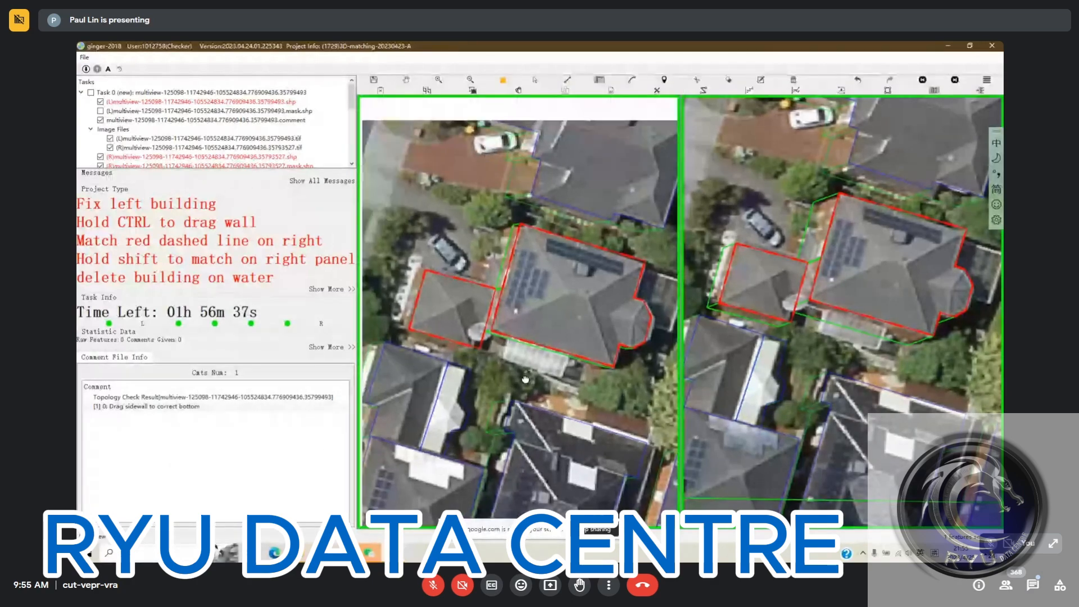
left_click(541, 304)
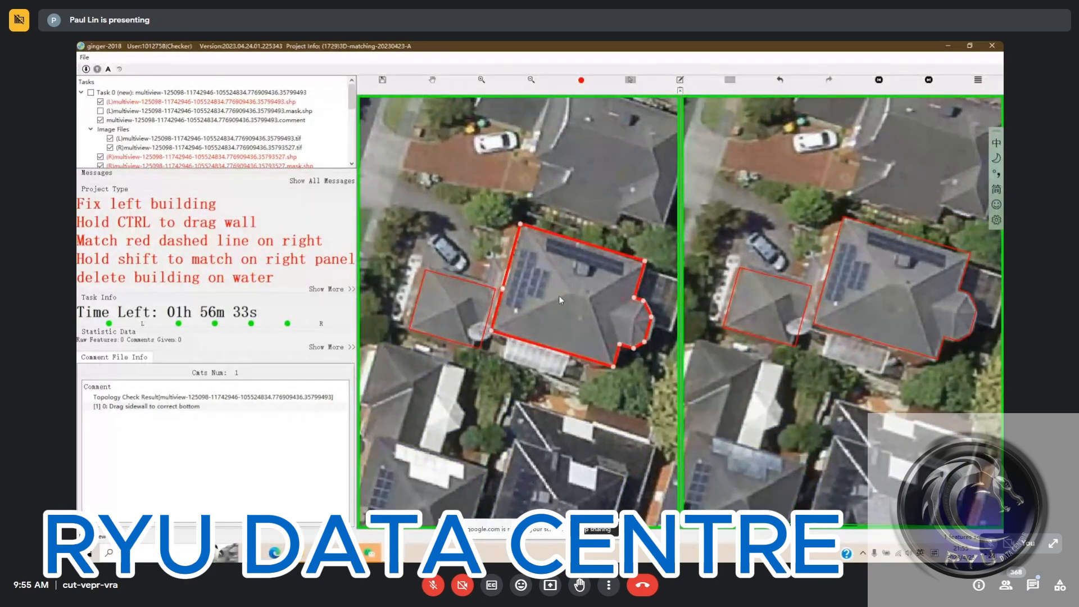
left_click(470, 271)
key("h")
left_click_drag(533, 273, 527, 284)
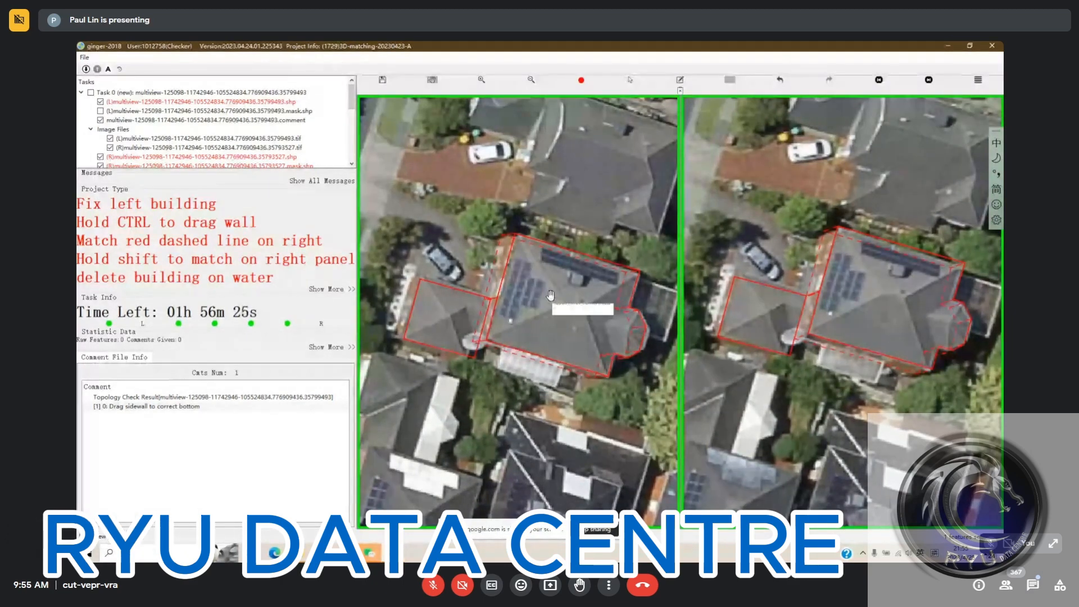
left_click_drag(550, 295, 551, 309)
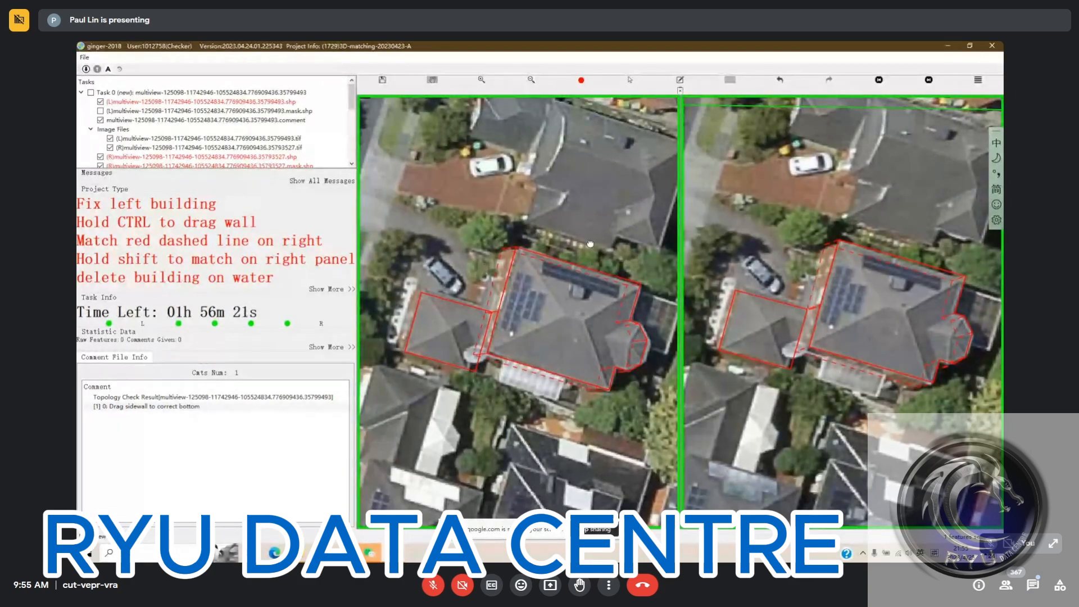
left_click_drag(590, 244, 580, 244)
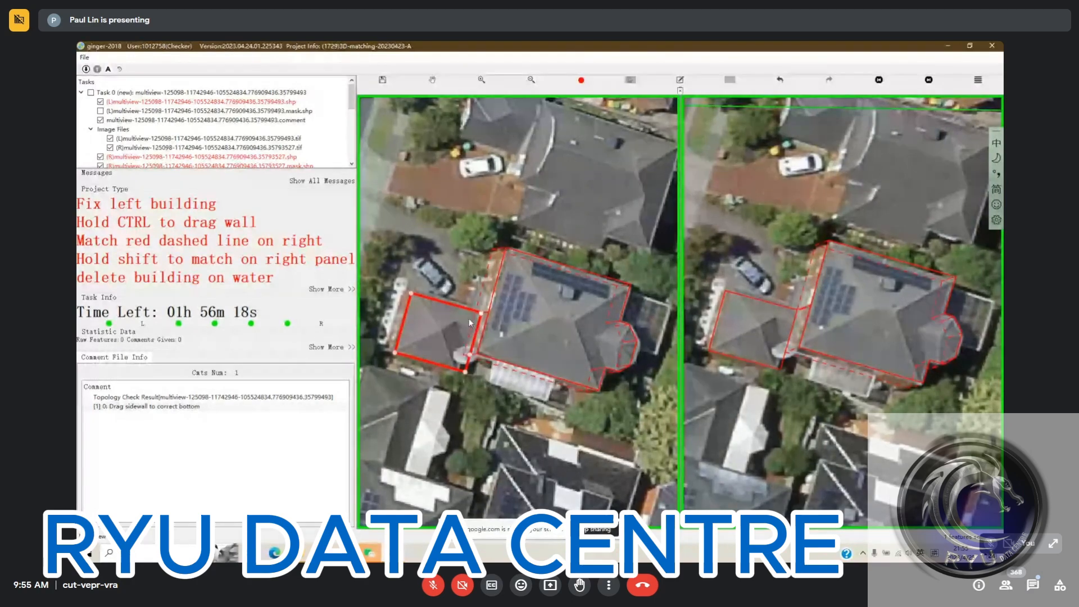
left_click_drag(546, 300, 540, 308)
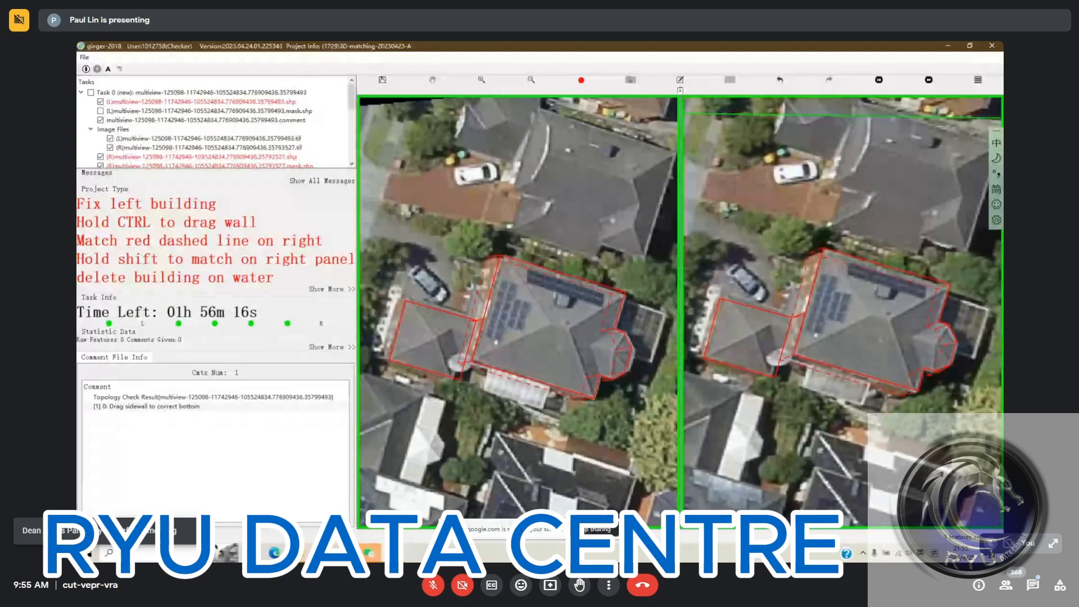
- Save and submit the corrected task, and maximize the window of the next 3D-matching task
left_click(628, 340)
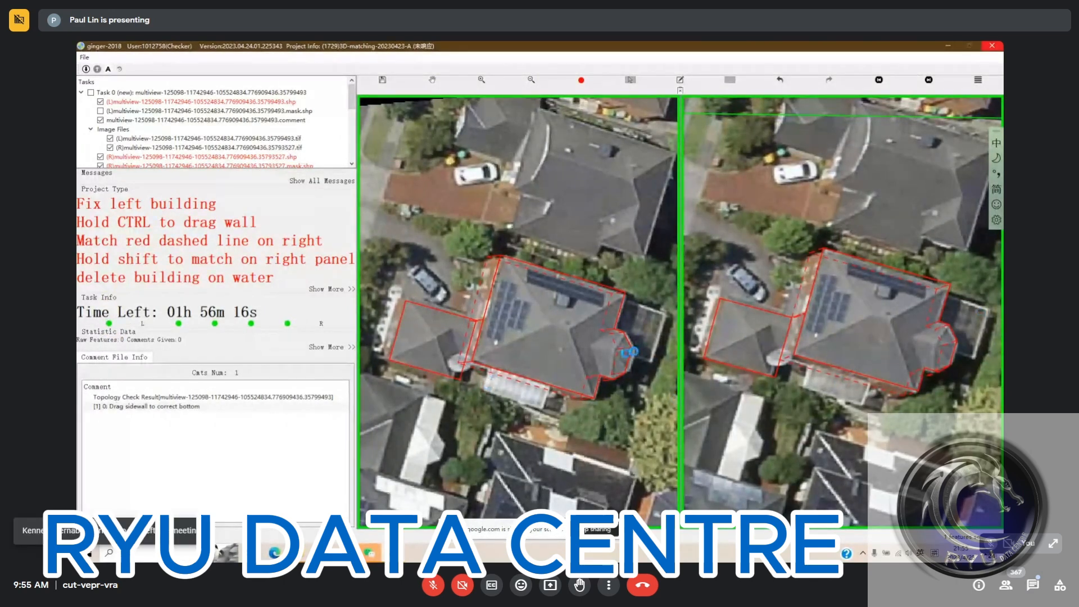
key("ctrl+s")
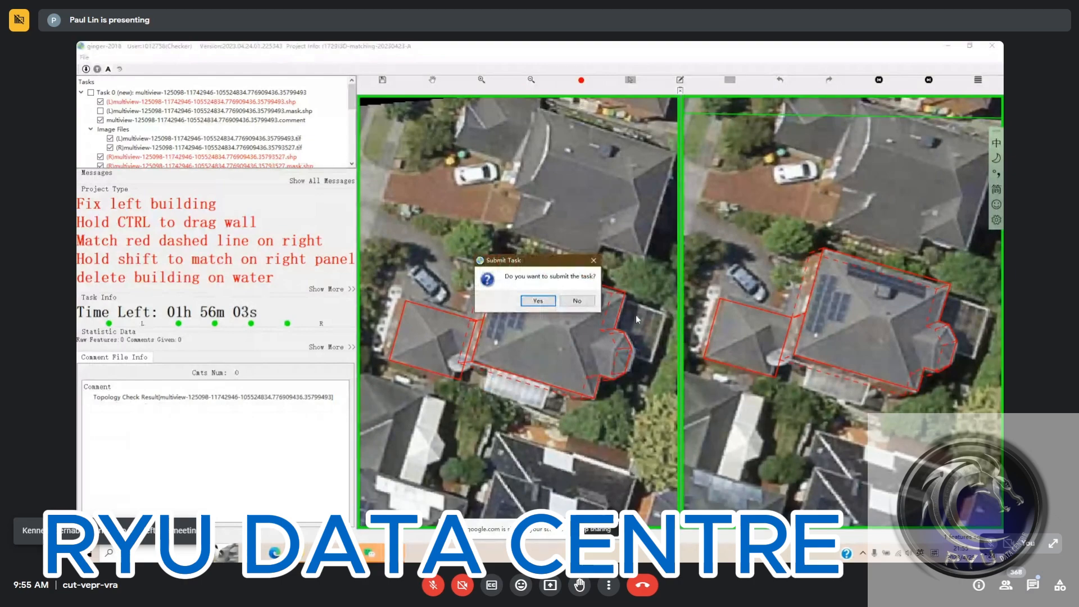
left_click(538, 301)
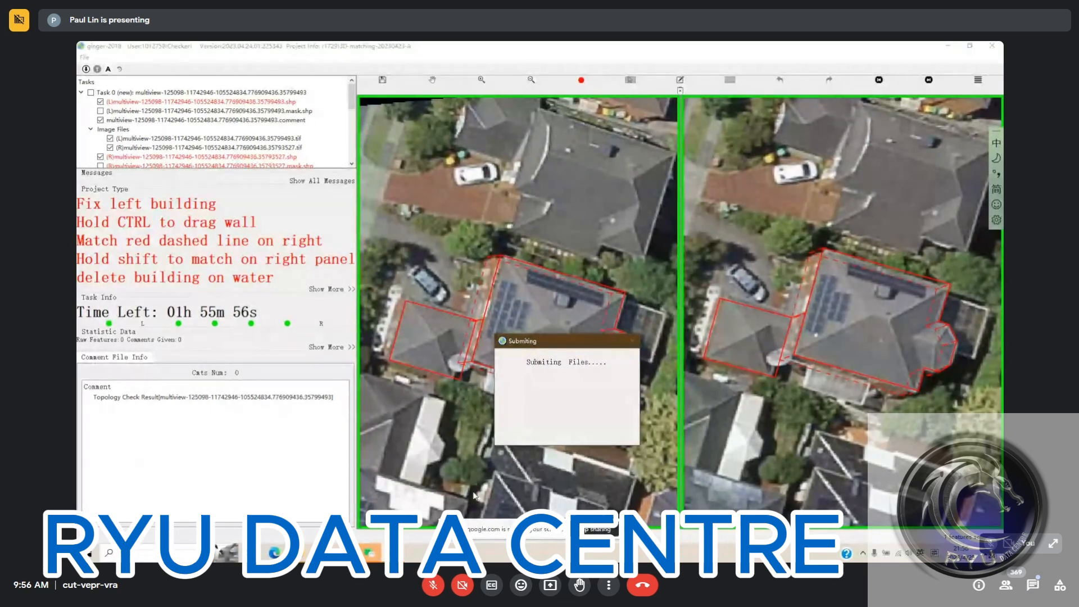
left_click(416, 481)
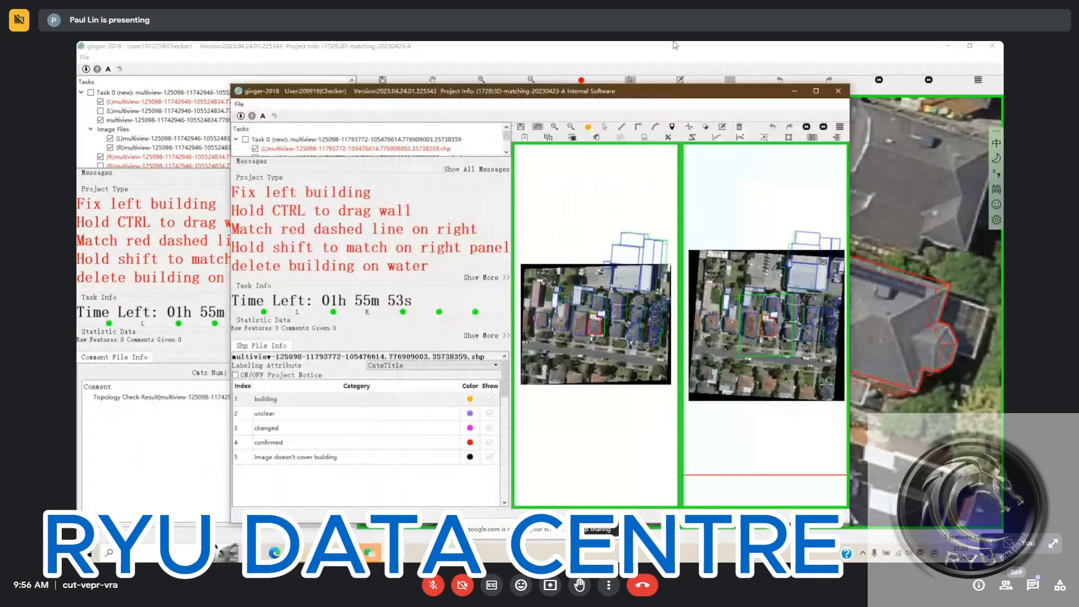
double_click(652, 91)
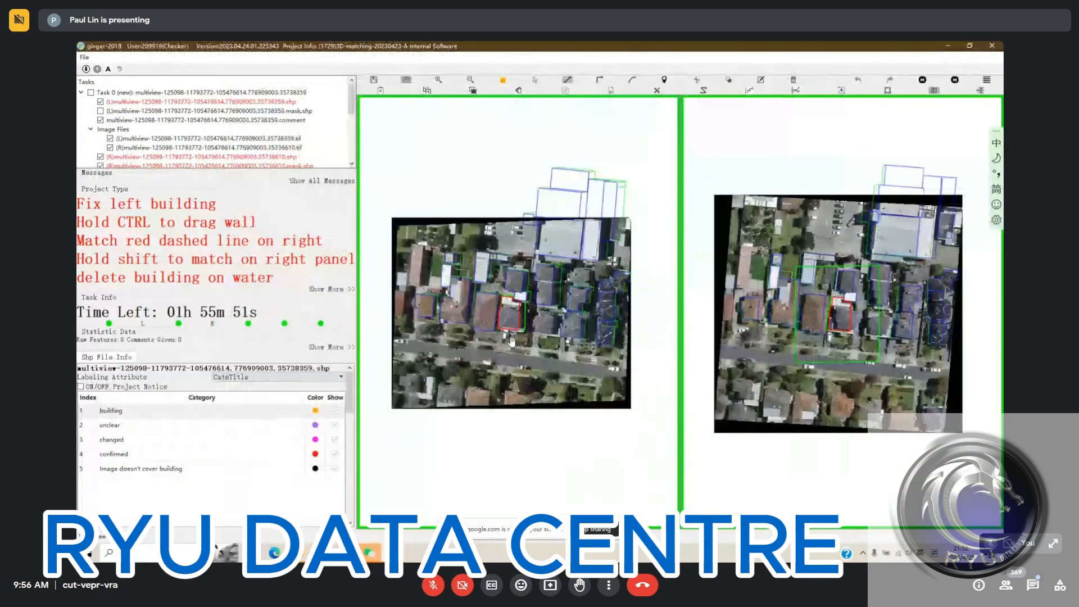
- Extend the right wall of the central solar-panel house's outline to the roof edge on the left image and mark it confirmed
scroll(511, 340, "up", 3)
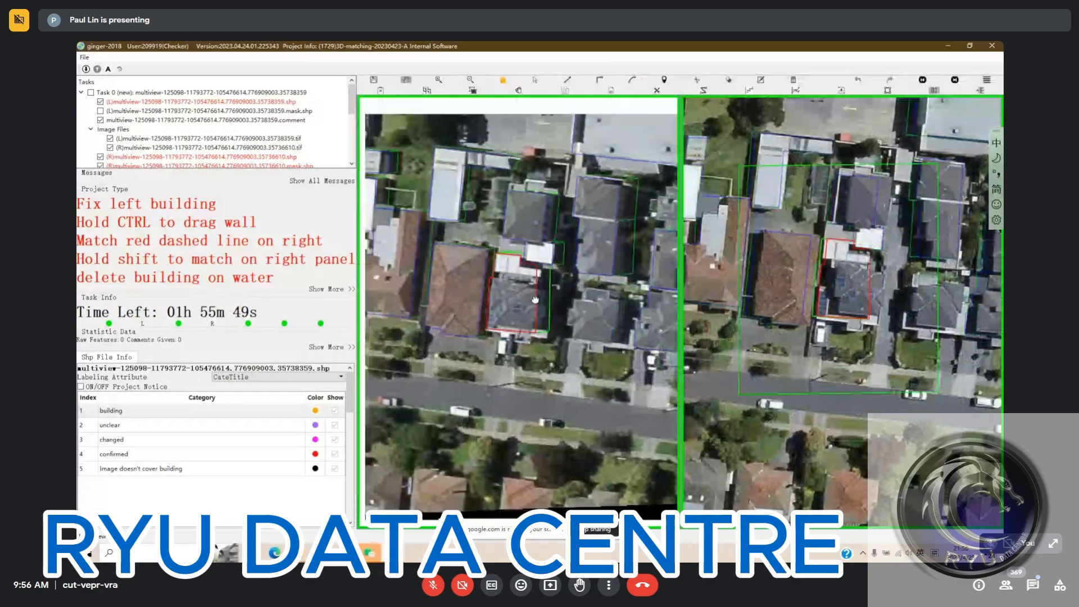
scroll(536, 302, "up", 2)
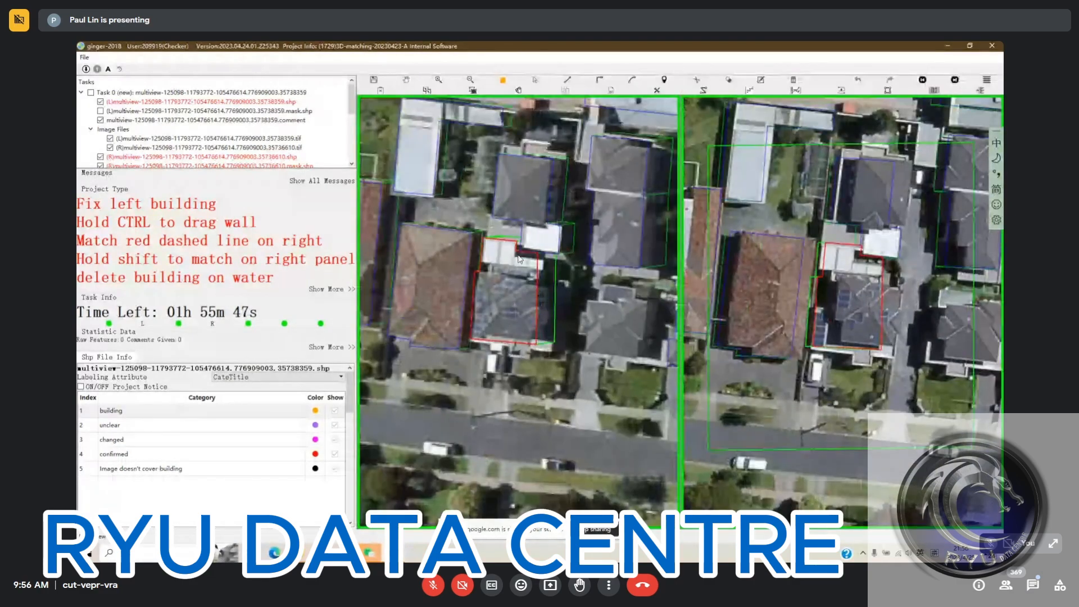
left_click(518, 251)
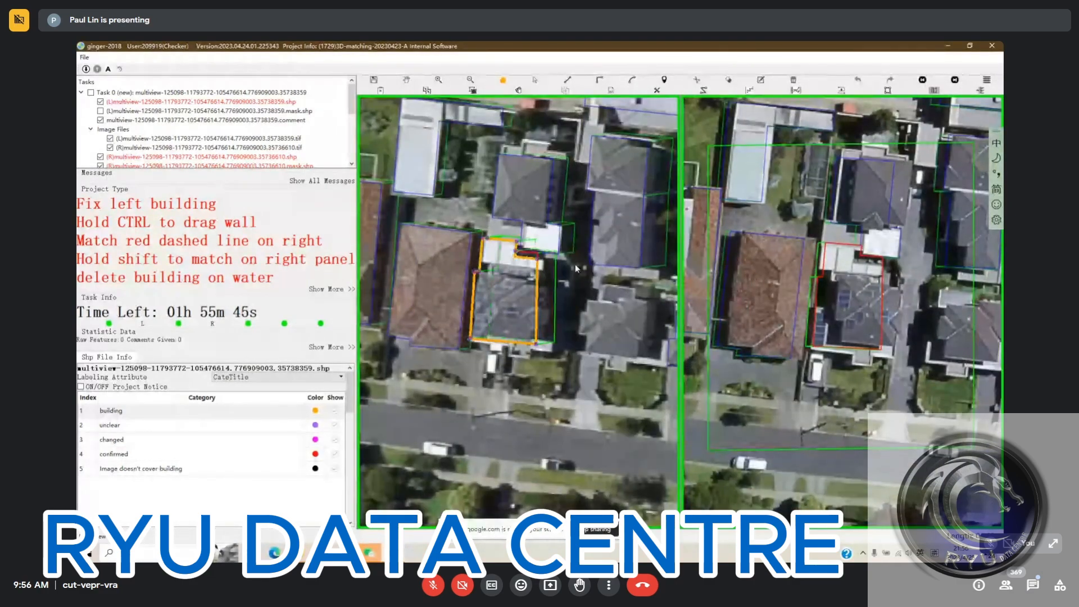
left_click(542, 269)
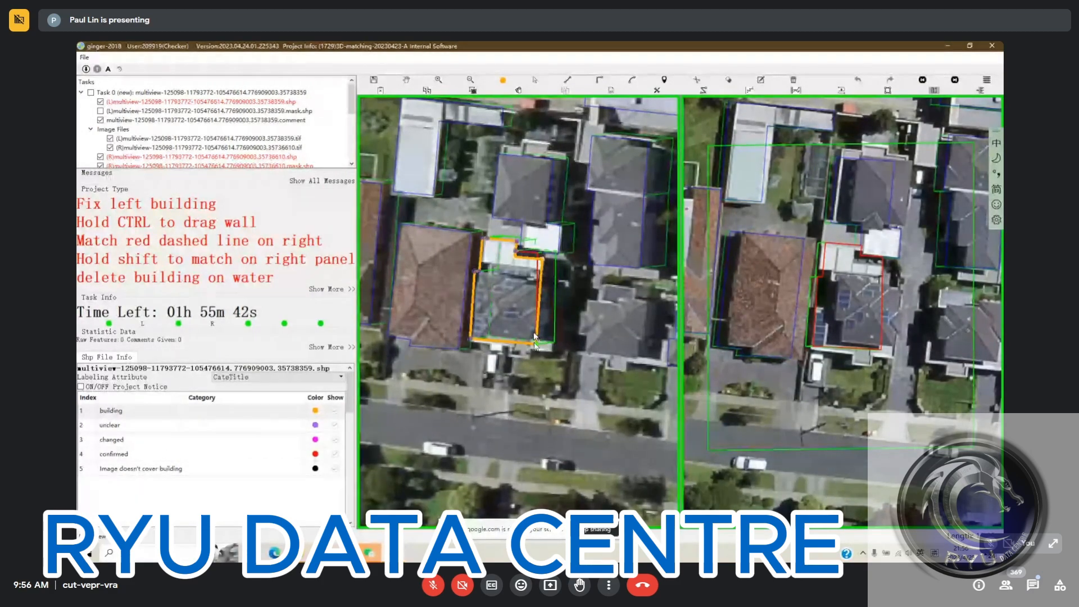
right_click(533, 339)
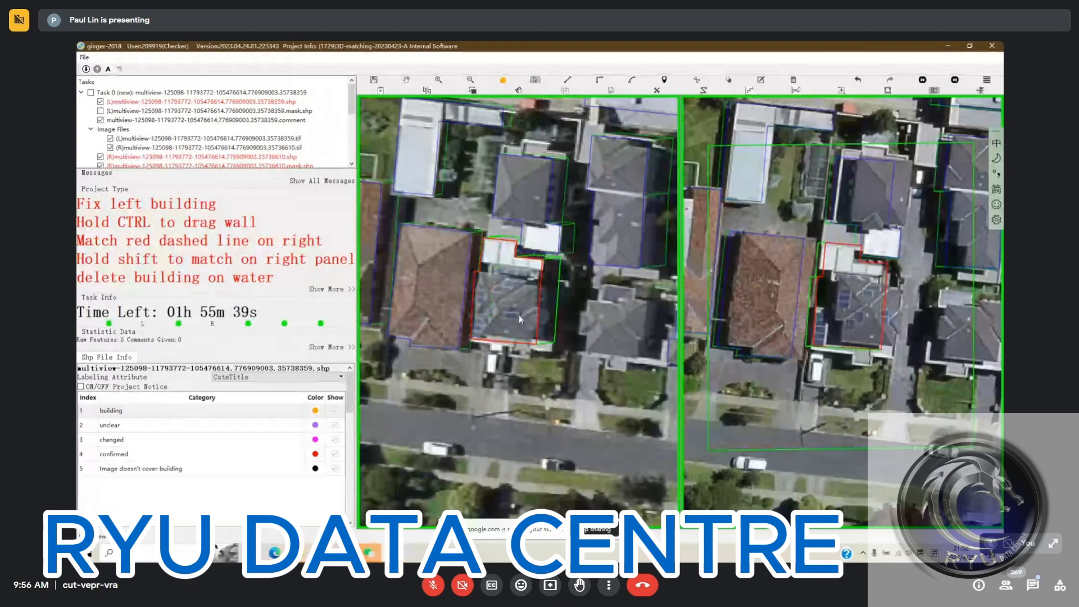
left_click(519, 315)
- Compare the house outline with the bare roof on both images by hiding and showing the annotation layers
key("space")
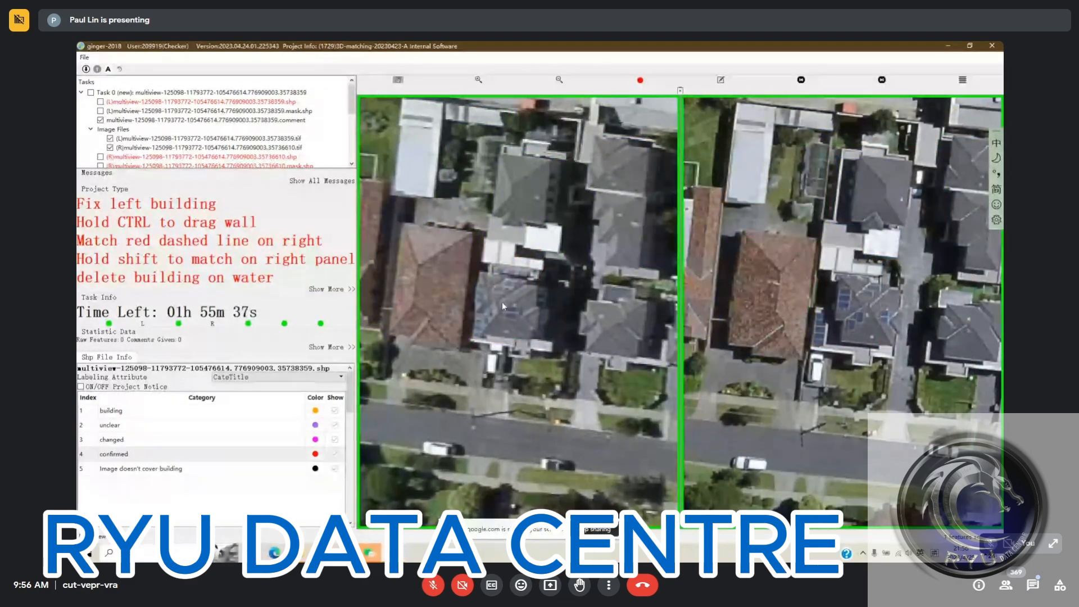
key("space")
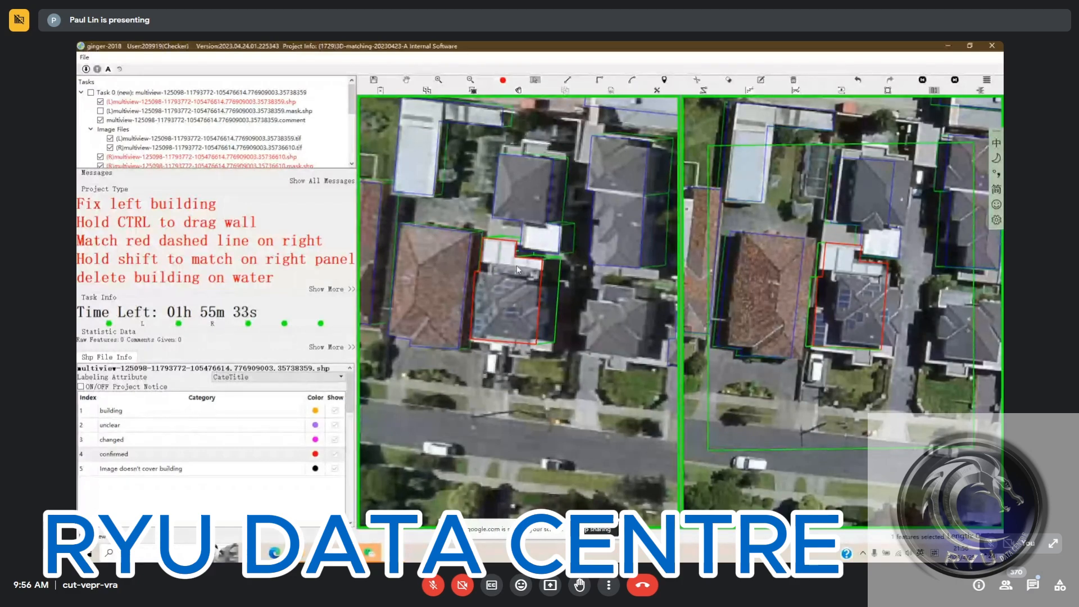
key("space")
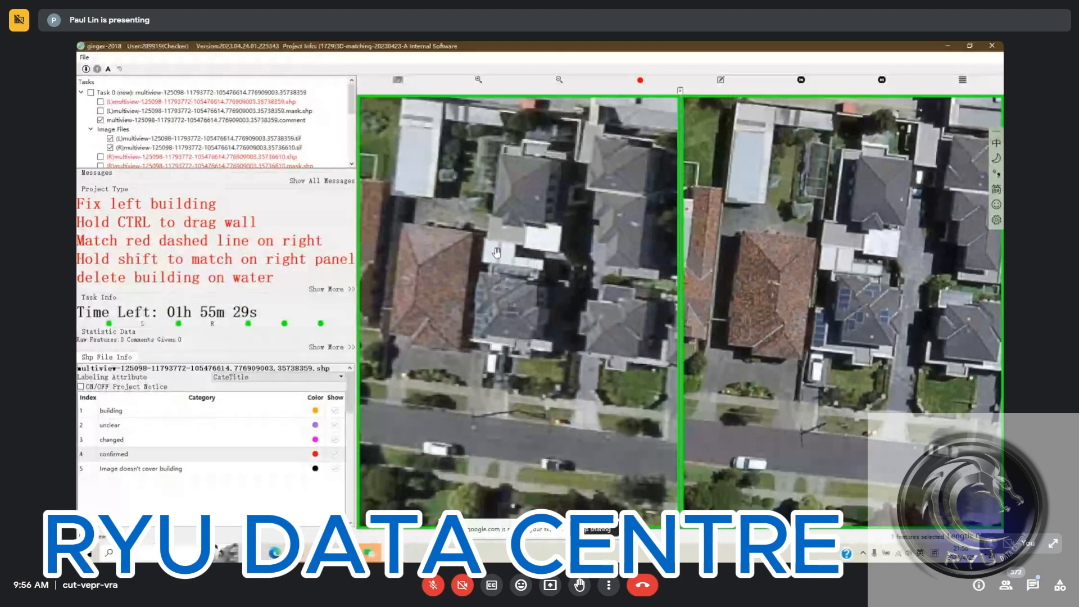
key("space")
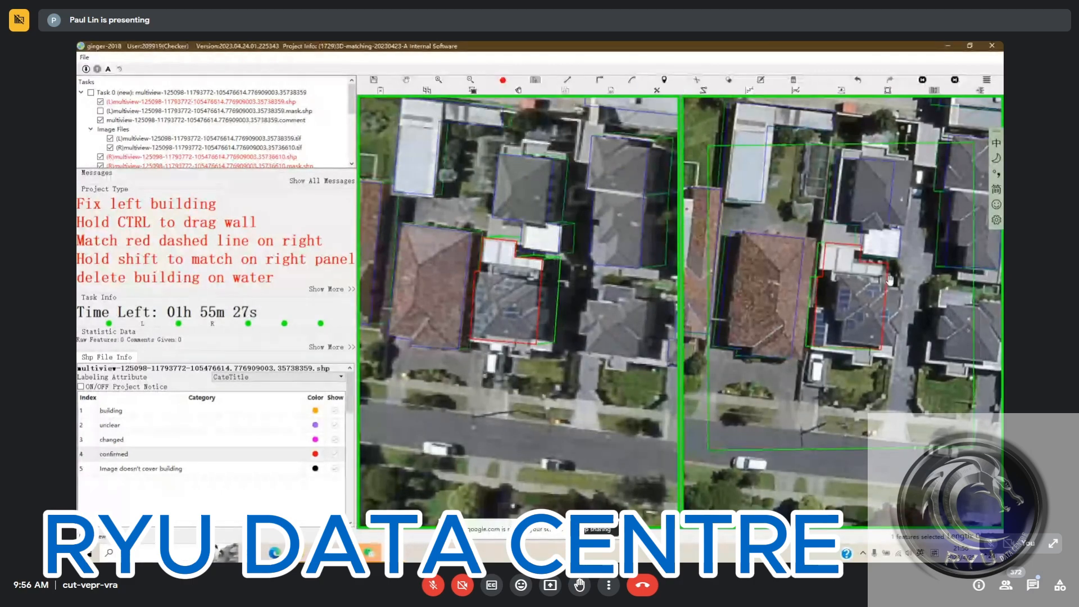
key("space")
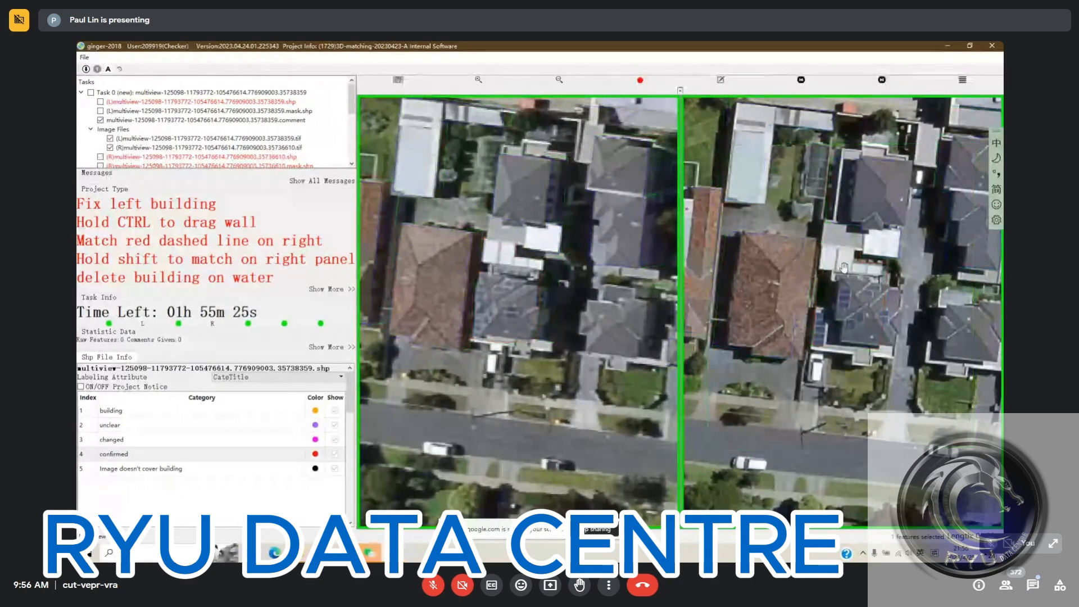
key("space")
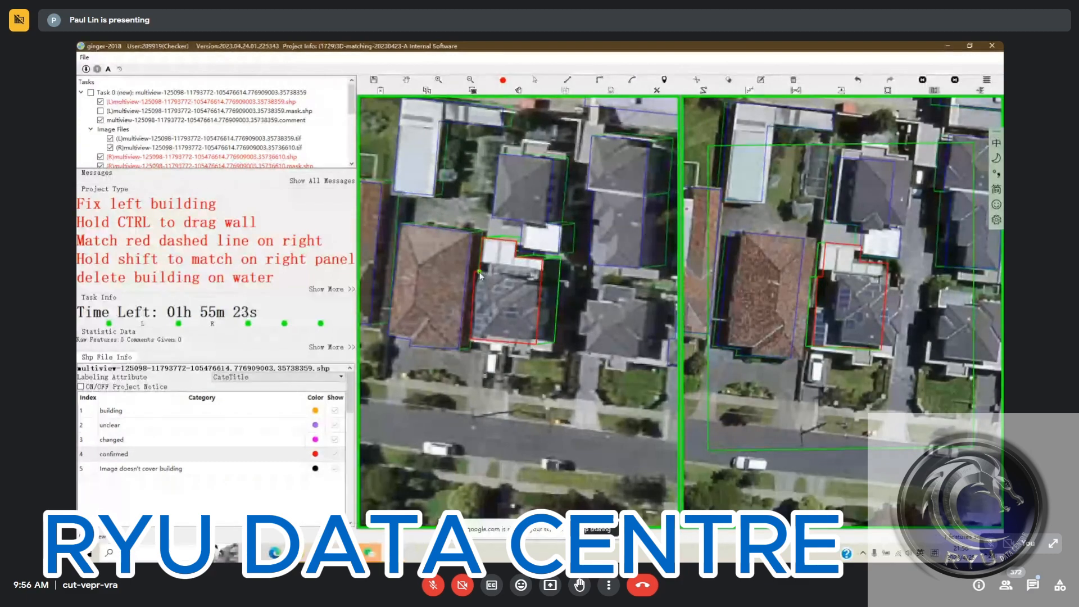
- Redraw the upper edge of the house outline on the left image to exclude the white annex roof
left_click(479, 271)
key("Escape")
left_click(542, 269)
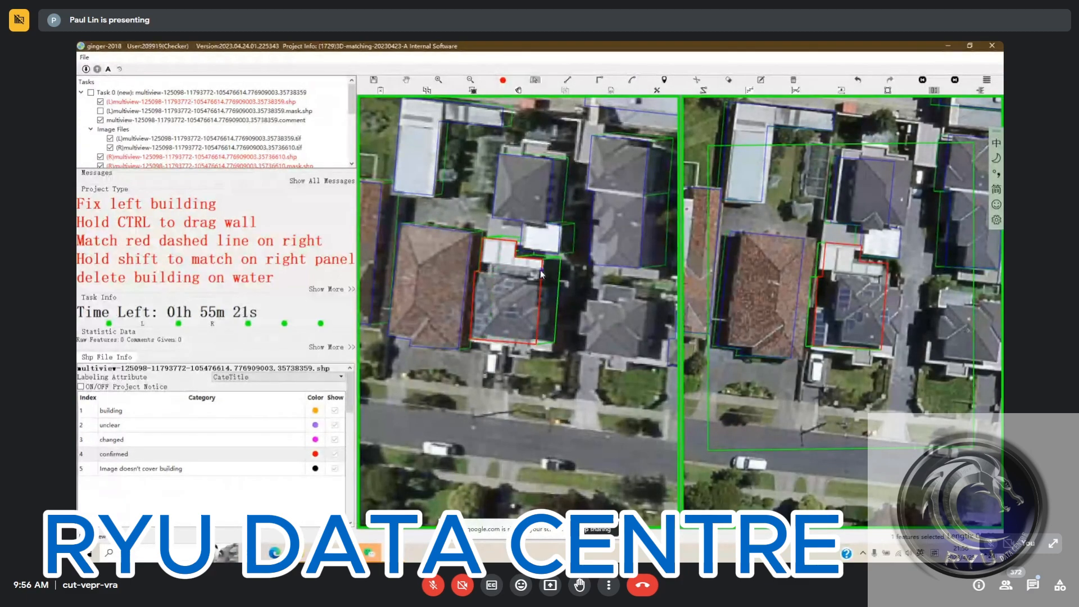
left_click(475, 272)
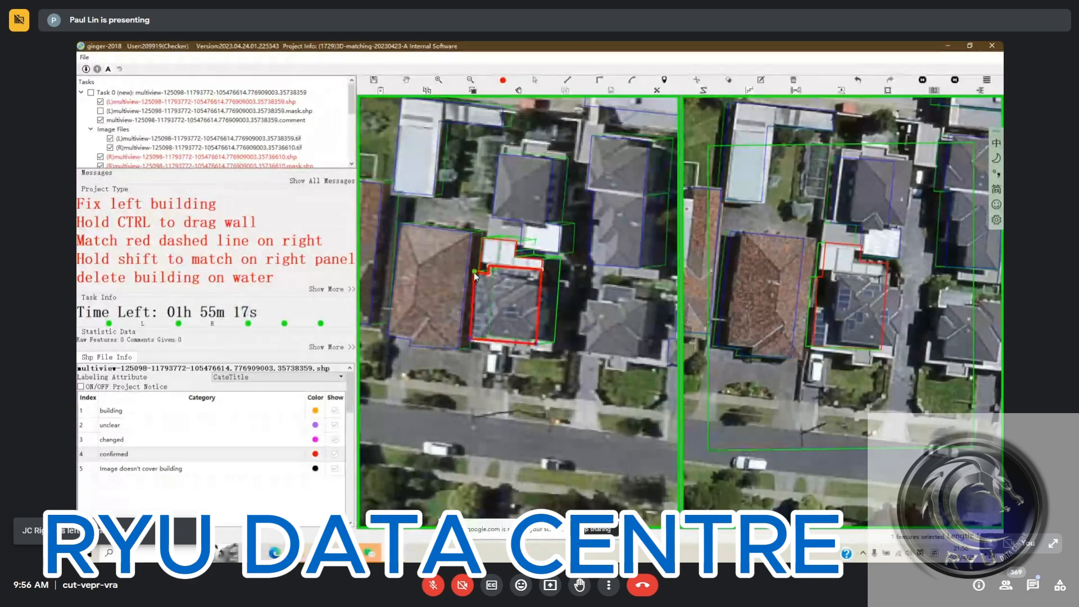
right_click(475, 274)
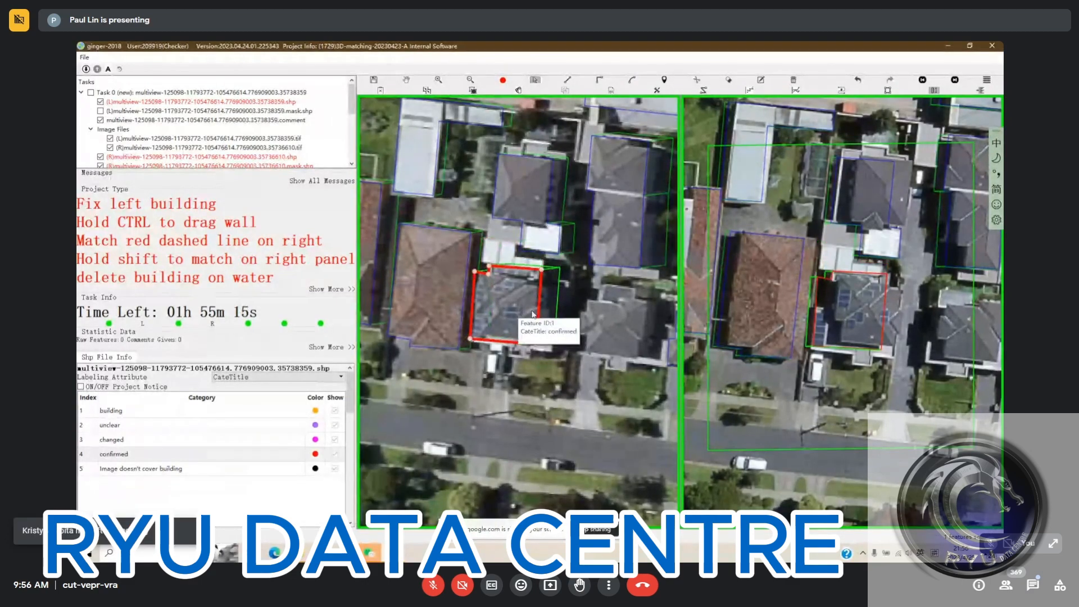
- Match the reduced house outline to the solar-panel roof on the first right image
left_click_drag(518, 309, 558, 316)
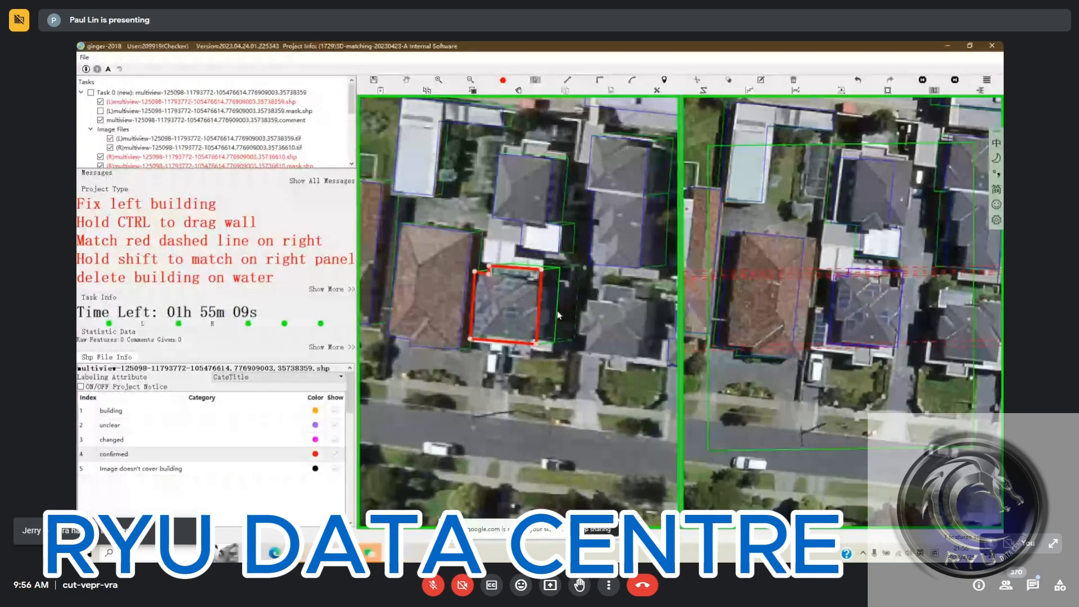
left_click(872, 316)
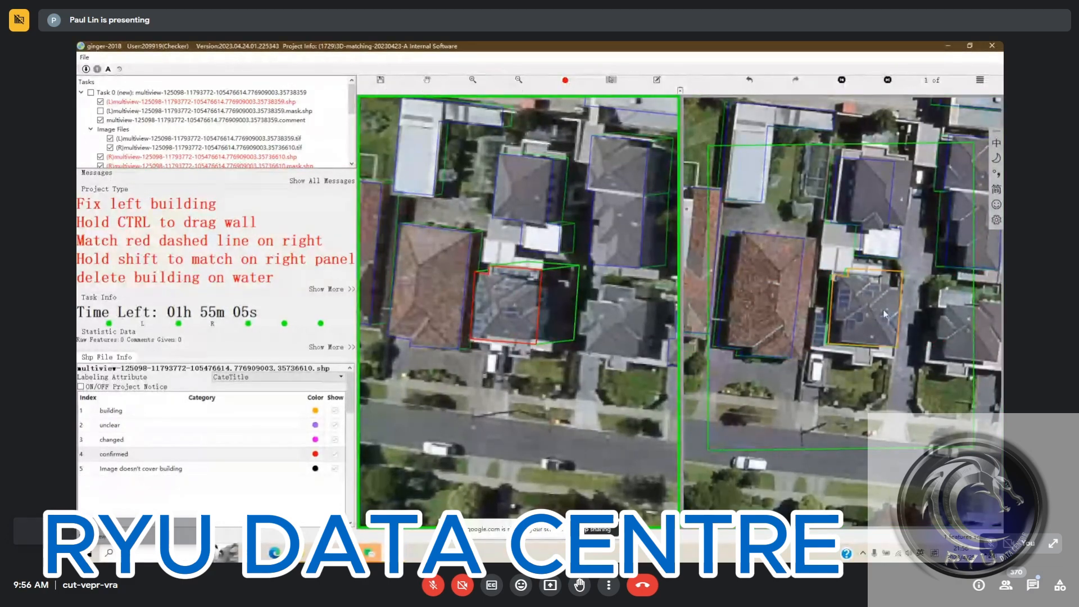
left_click(871, 315)
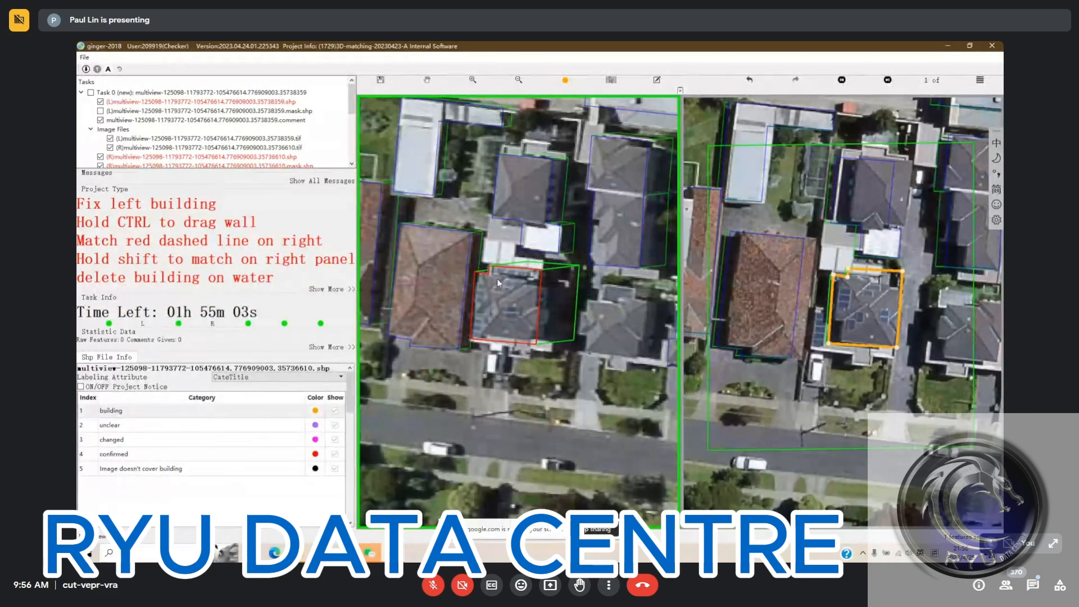
- Cut a notch into the outline's upper-right corner on the left image and realign the outline on the right image
left_click(536, 274)
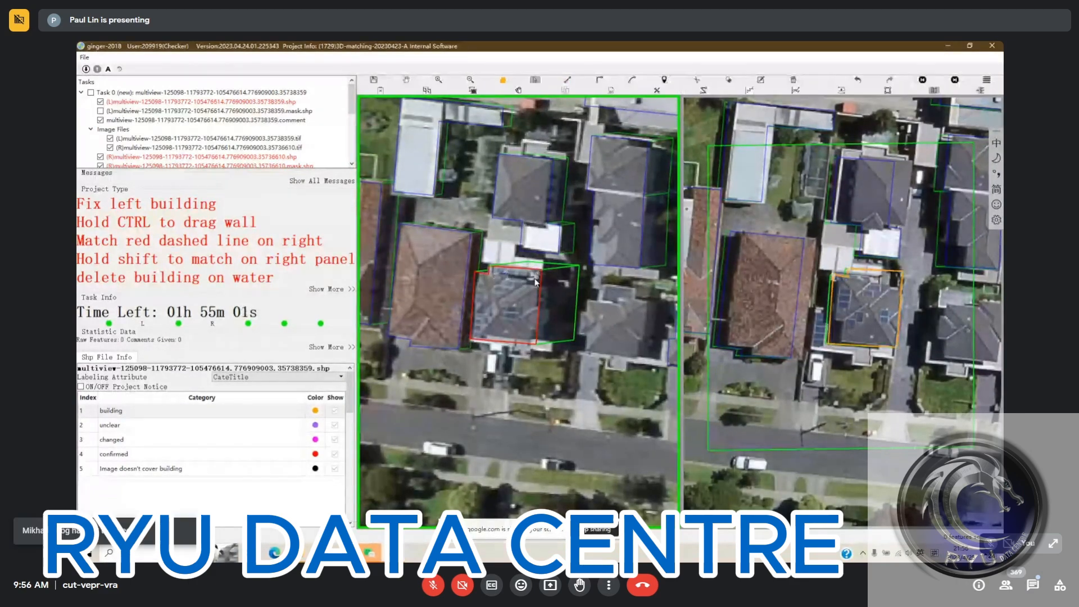
left_click(537, 273)
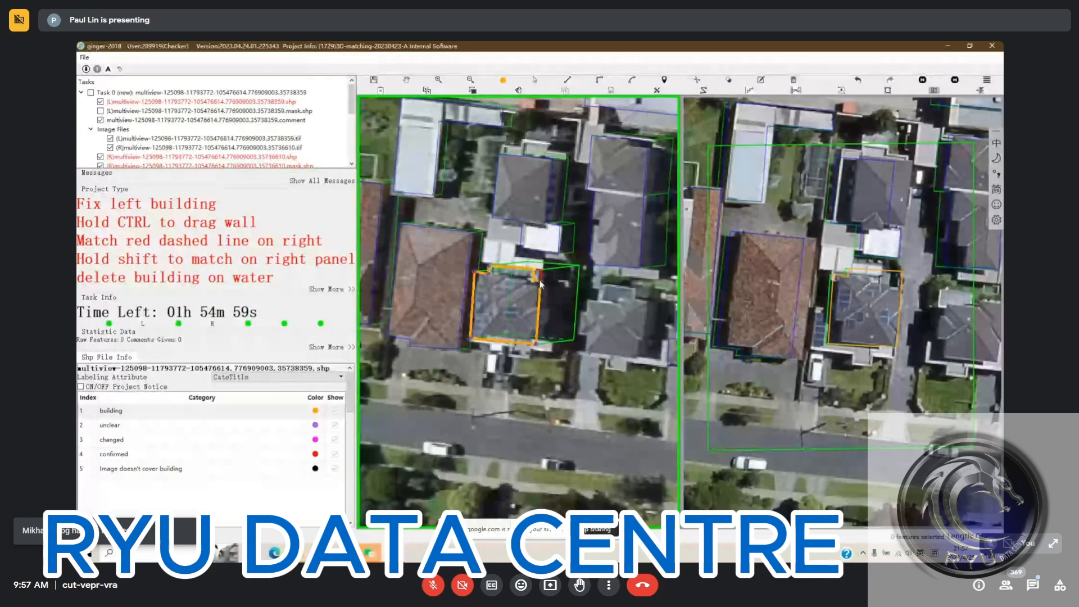
left_click(887, 315)
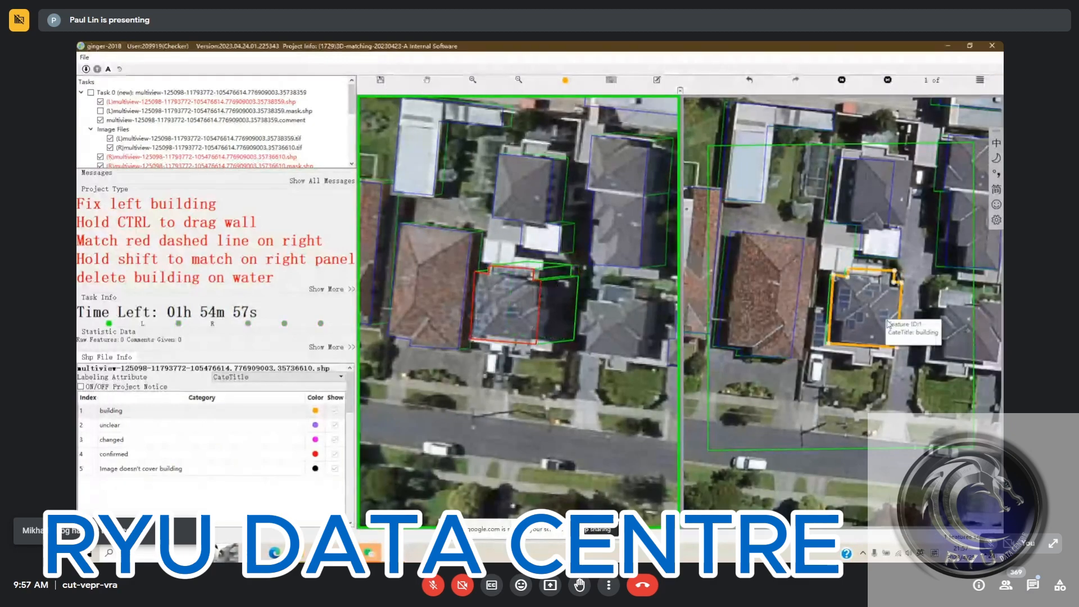
left_click_drag(886, 315, 884, 314)
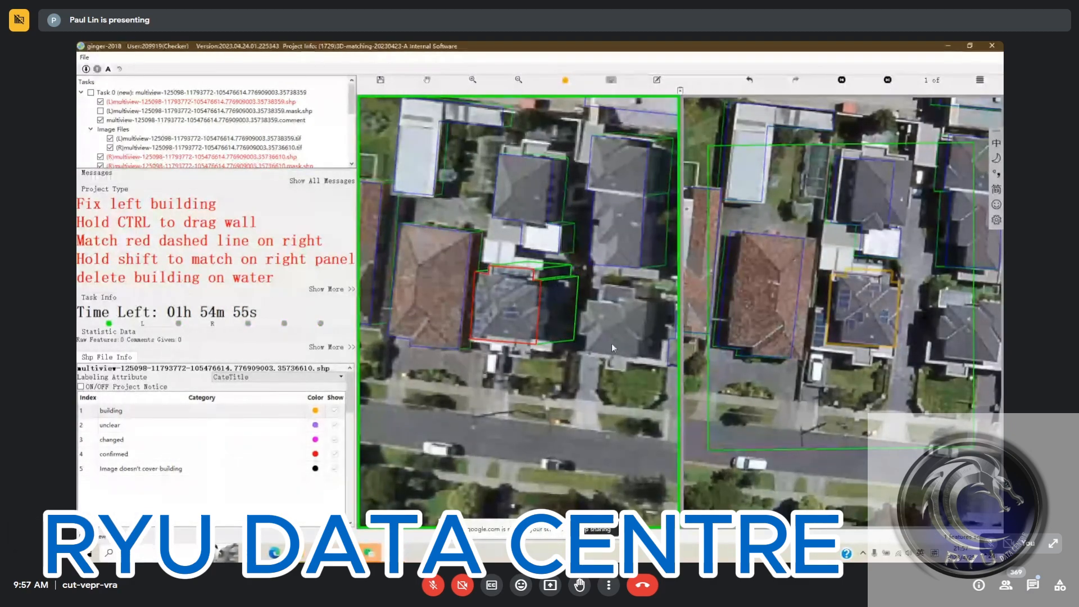
- Mark the notched house outline as confirmed on both images
key("Escape")
key("space")
key("space")
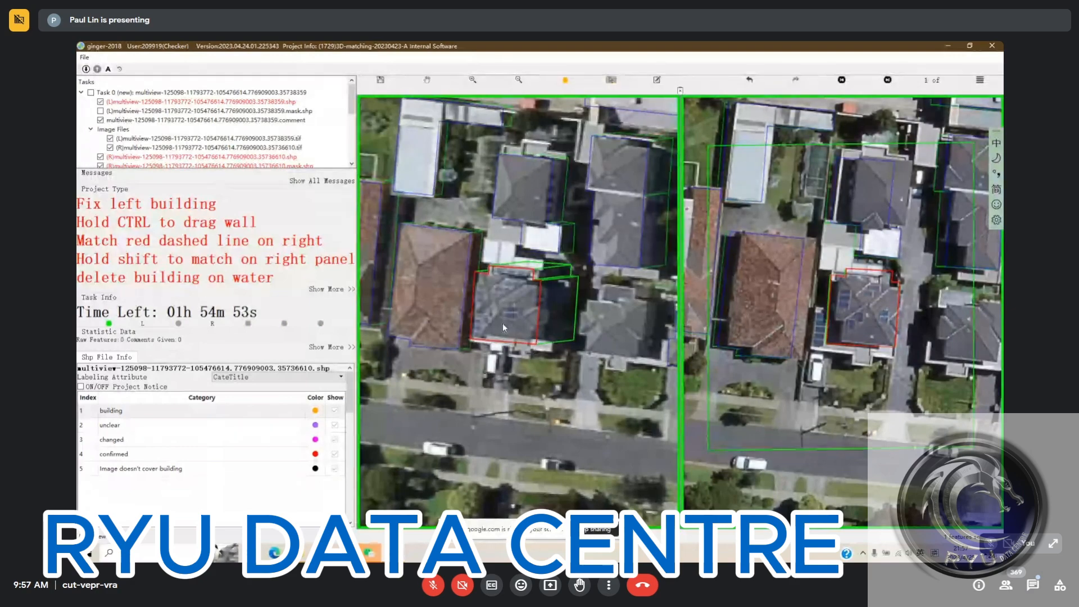
left_click(888, 313)
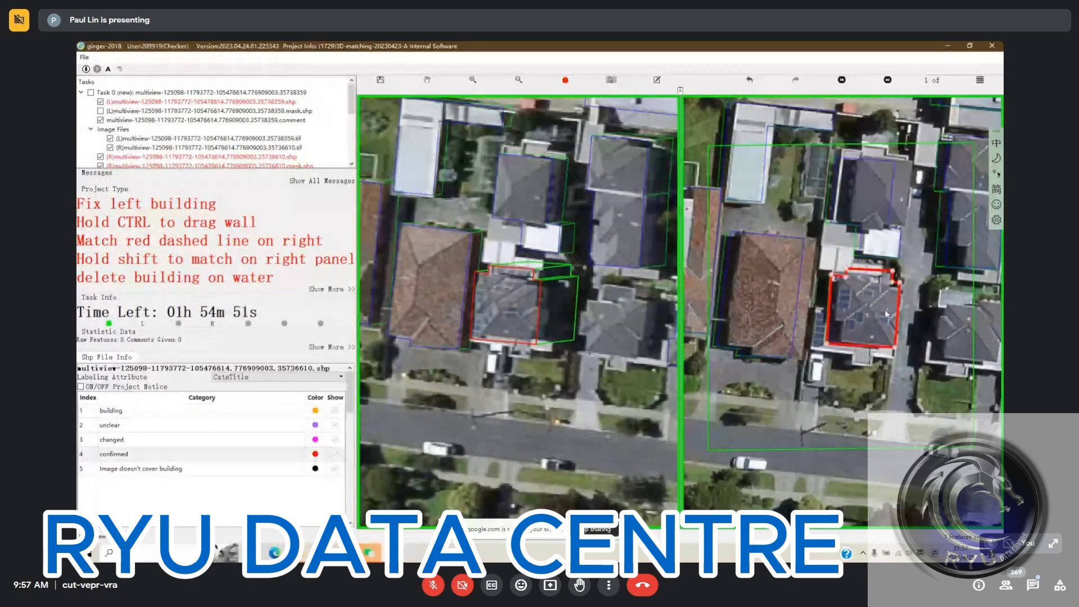
key("Escape")
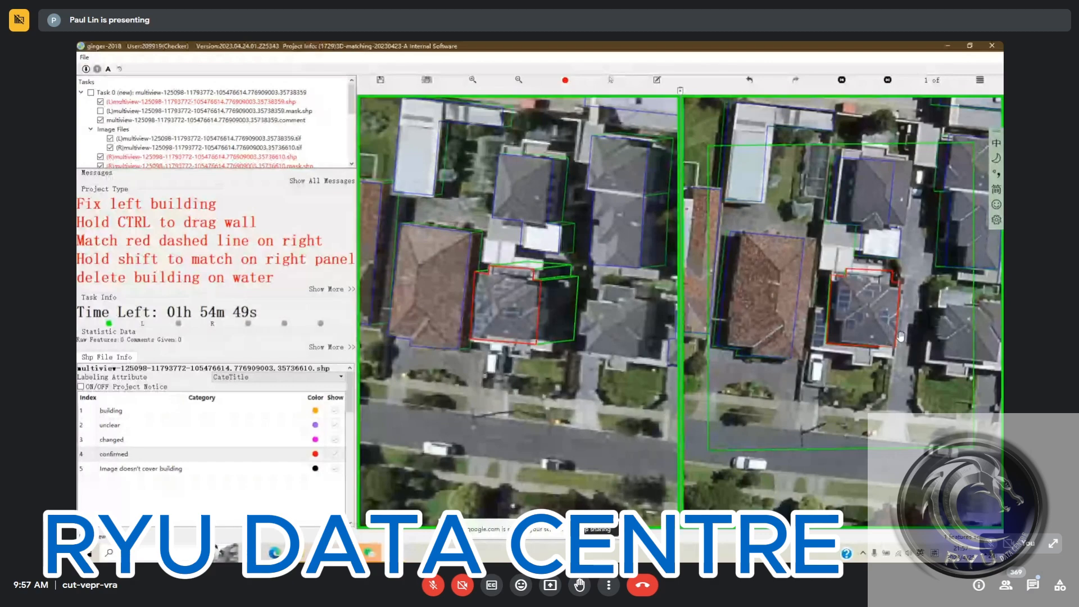
- Indent the lower part of the outline's left wall on the left image and adjust its upper-left corner to the roof
scroll(901, 336, "up", 2)
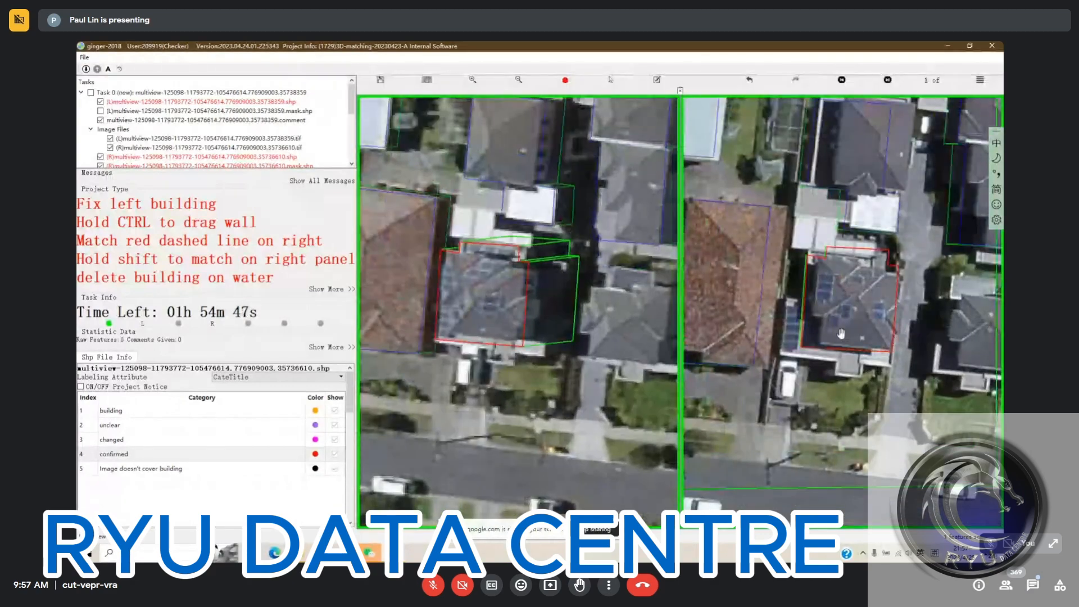
key("space")
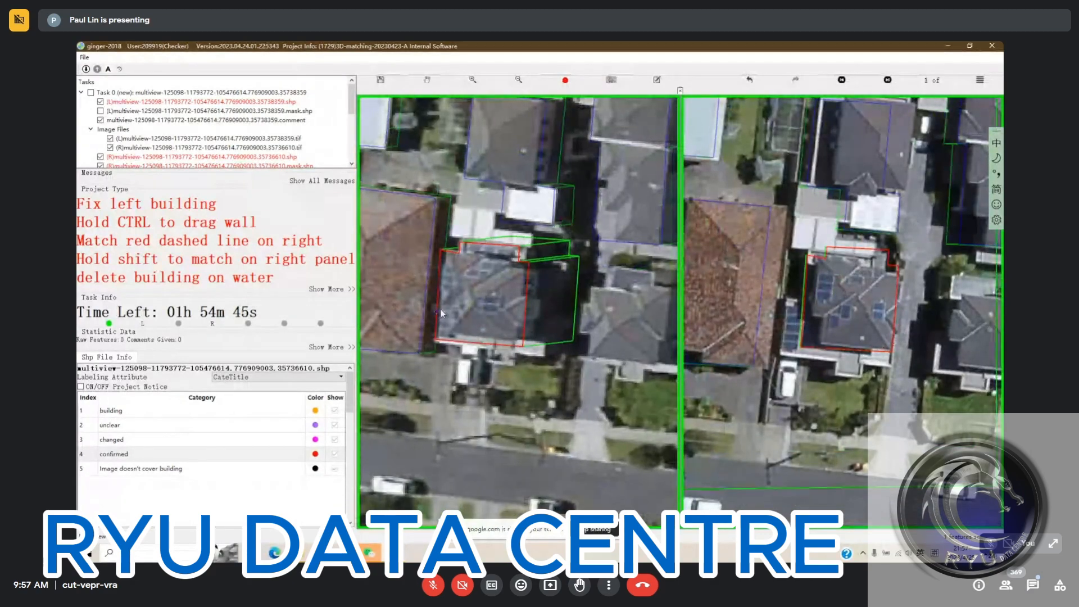
left_click(437, 310)
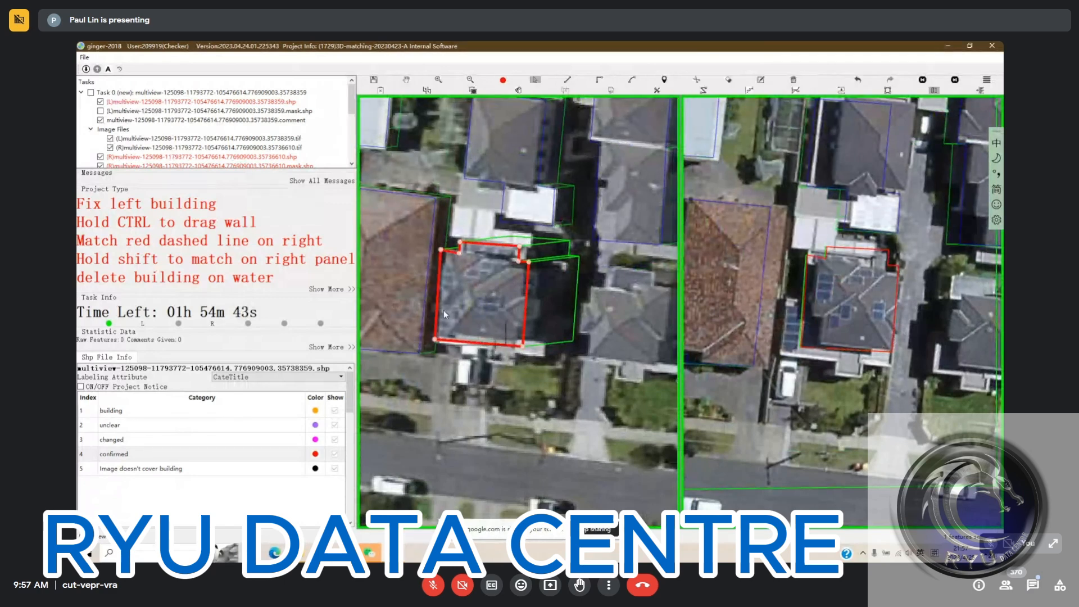
left_click_drag(445, 314, 442, 345)
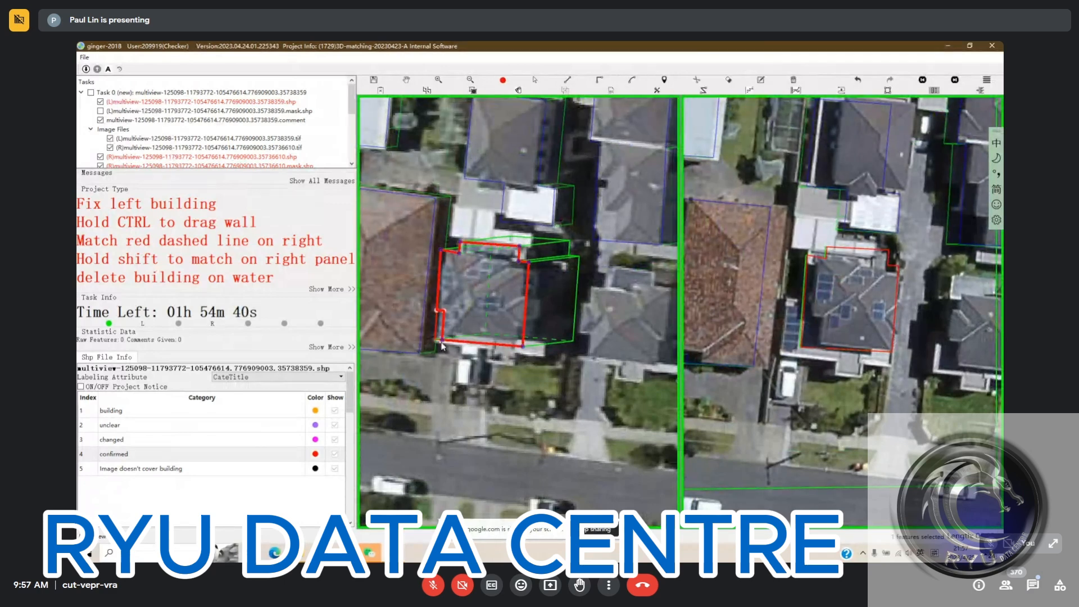
left_click(821, 331)
left_click(461, 287)
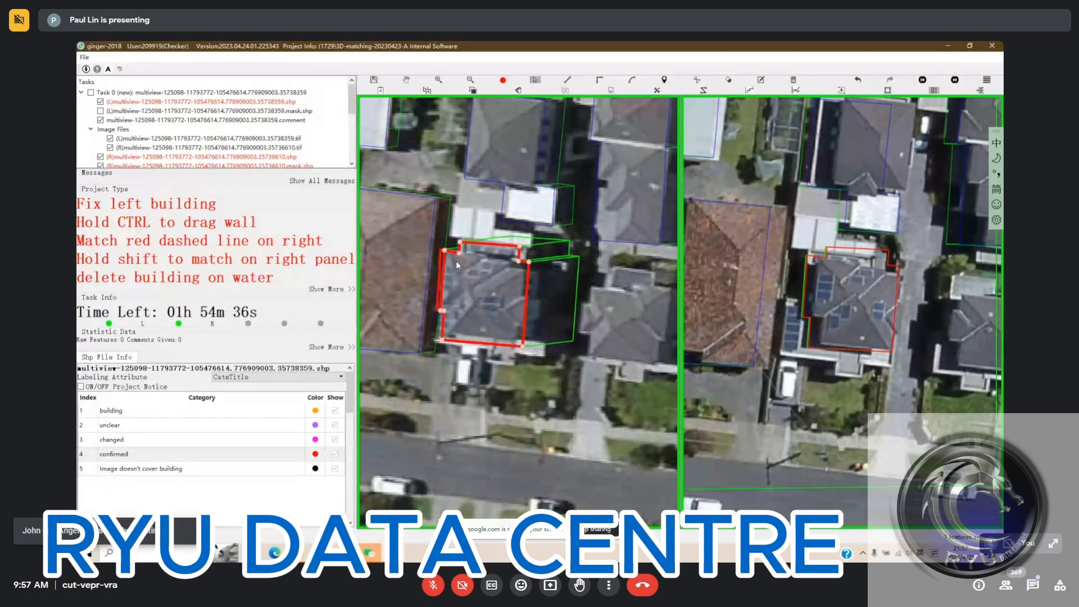
left_click_drag(459, 253, 460, 247)
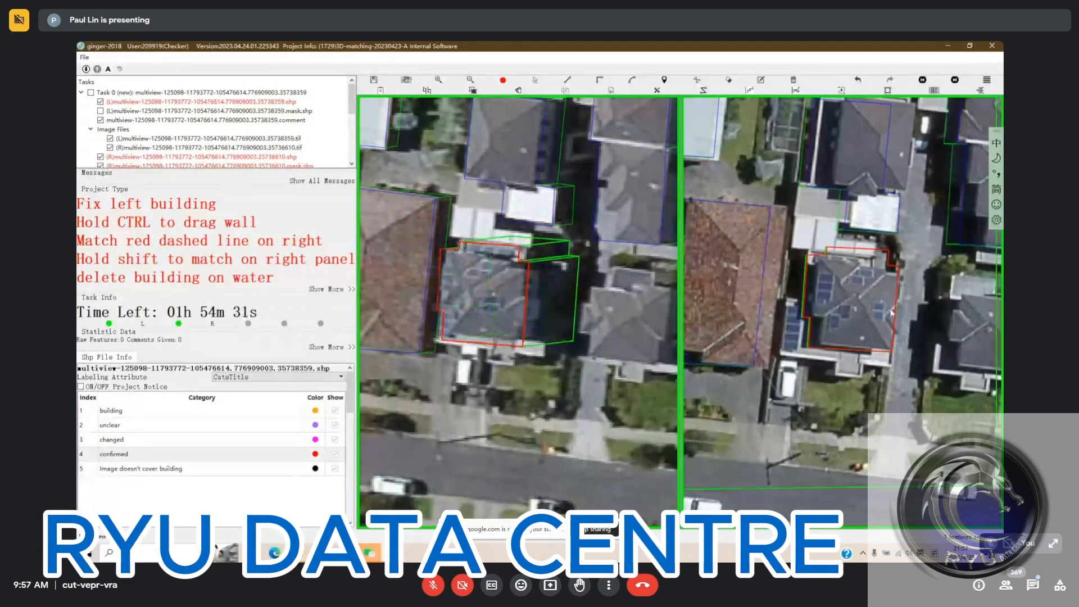
- Shift the indented house outline on the first right image until it lines up with the roof edges
scroll(856, 273, "down", 1)
left_click(867, 283)
scroll(876, 290, "up", 1)
left_click_drag(876, 291, 875, 293)
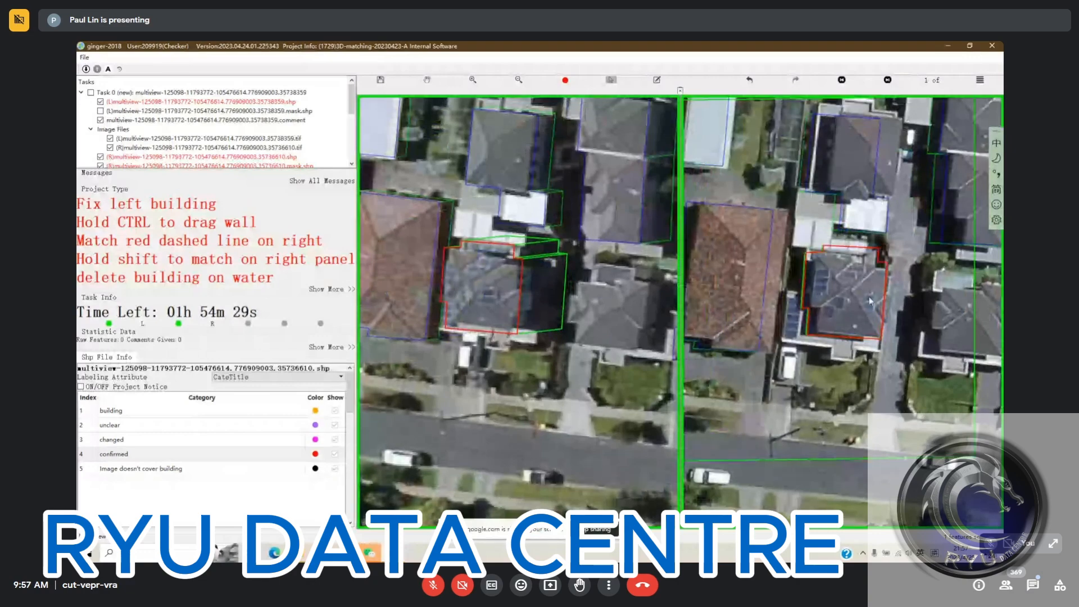
left_click(870, 294)
scroll(861, 256, "up", 2)
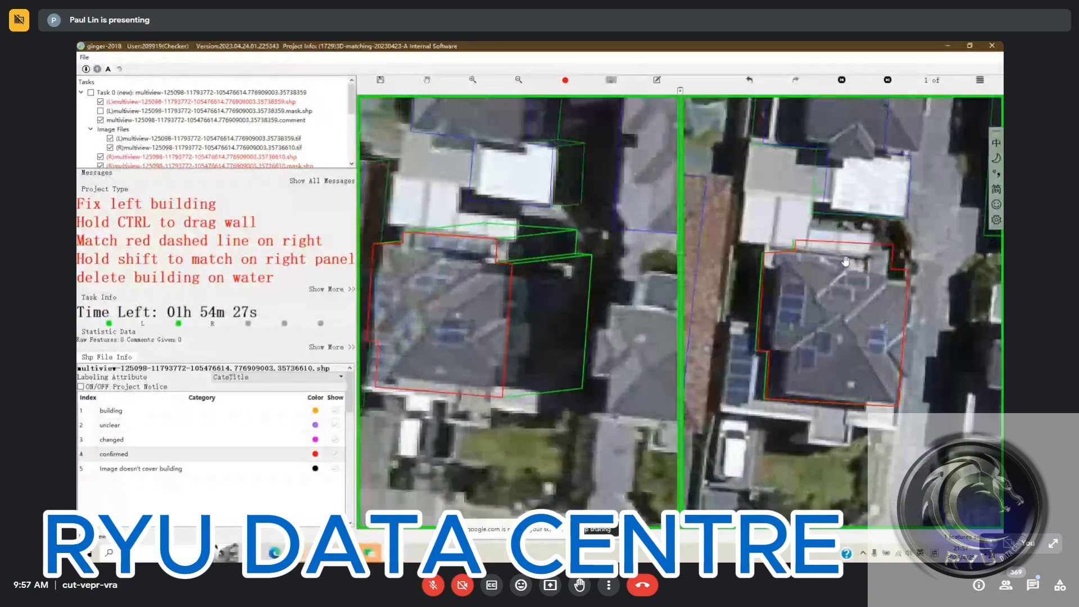
scroll(854, 281, "down", 2)
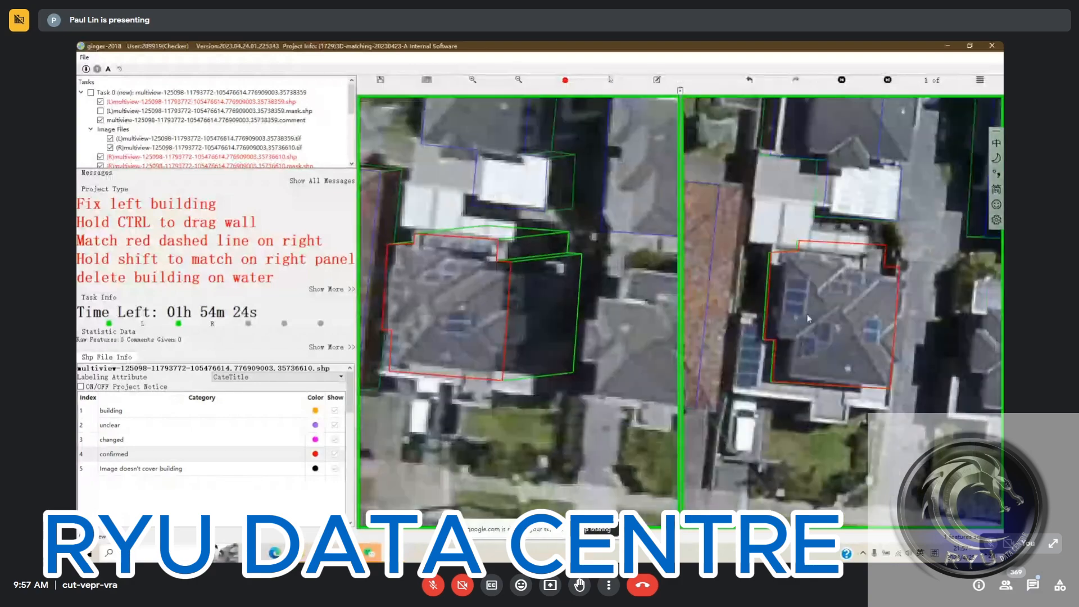
left_click_drag(808, 319, 814, 319)
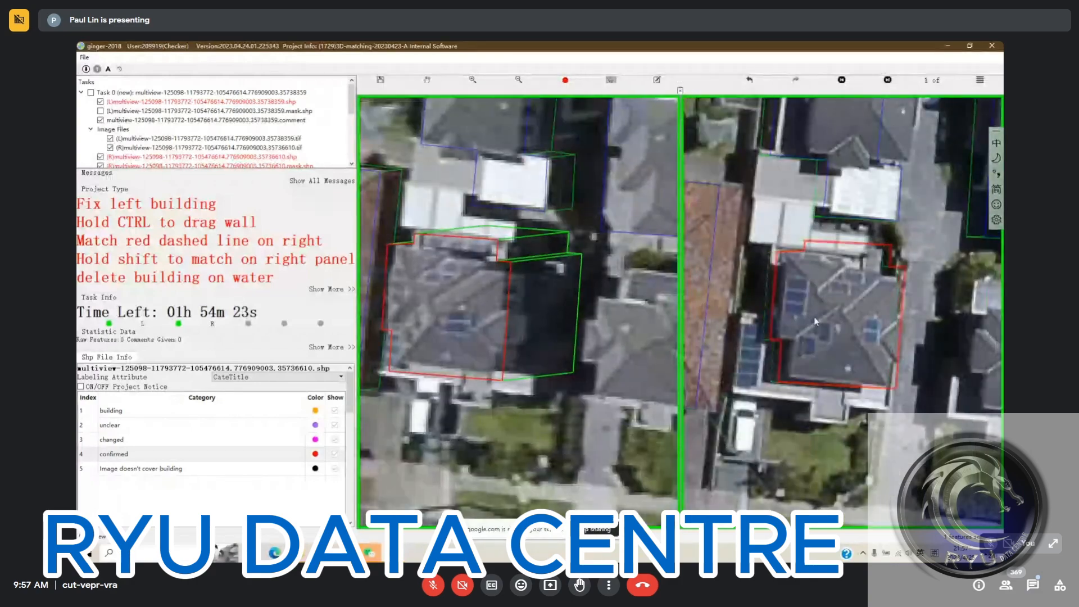
scroll(874, 332, "down", 2)
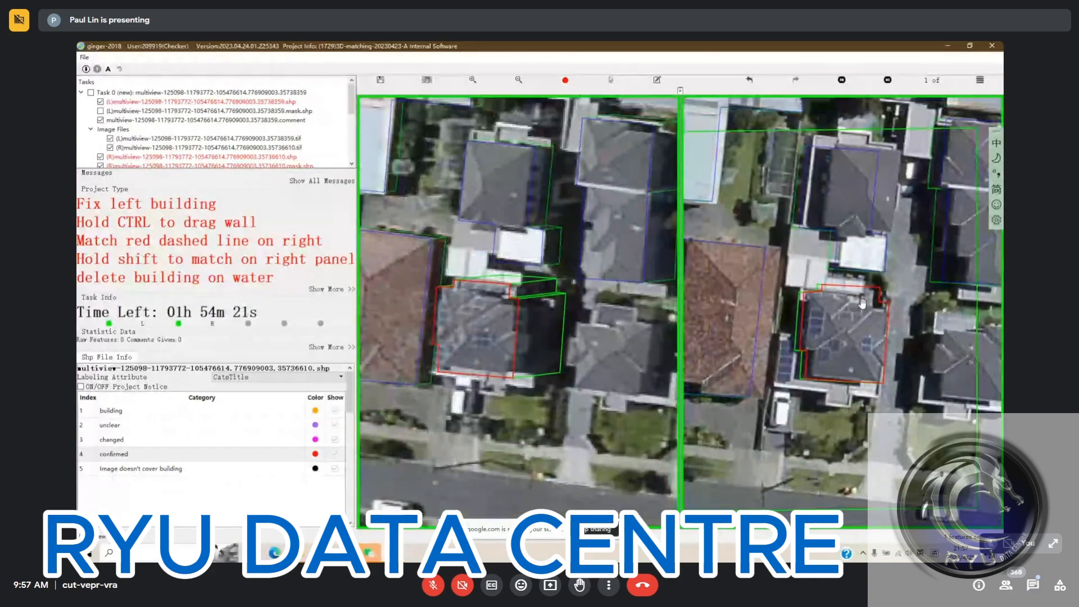
- Move the raised section of the indented house outline's upper wall down to the roof edge on the left image
left_click(465, 289)
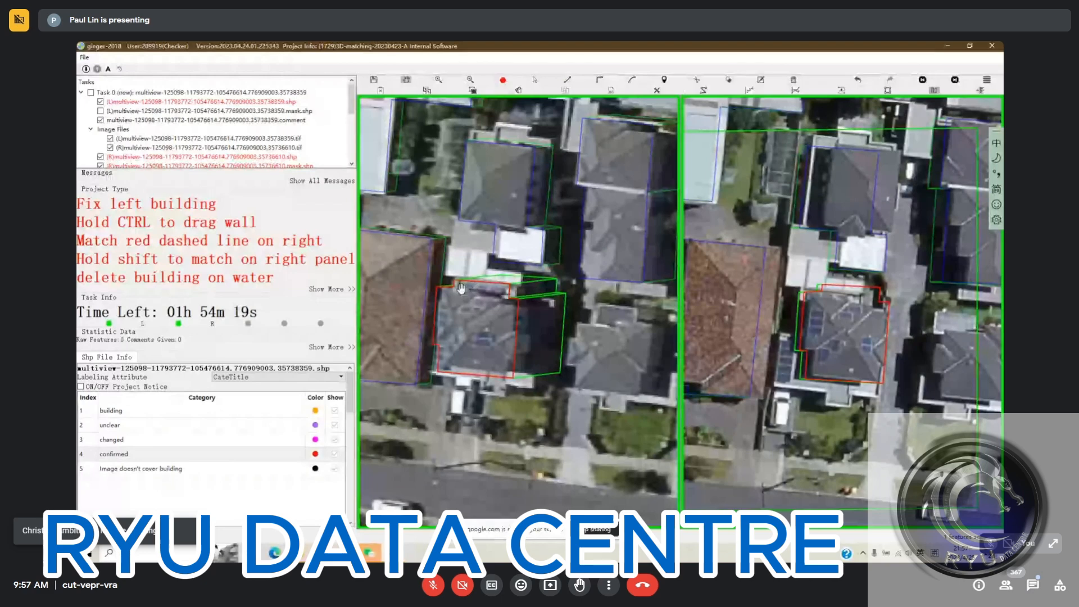
left_click_drag(455, 282, 511, 294)
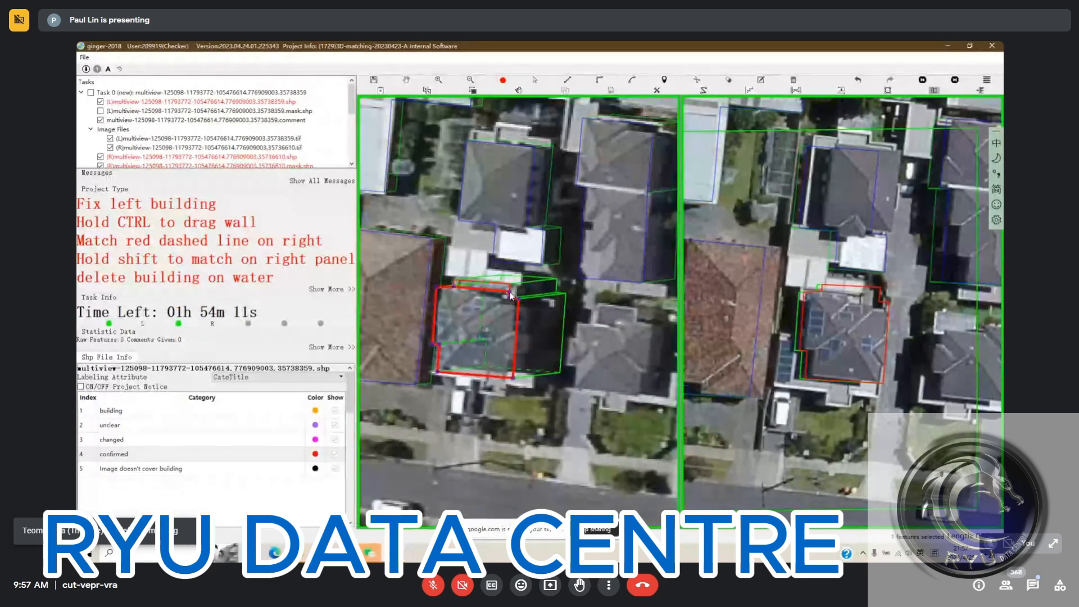
left_click(513, 294)
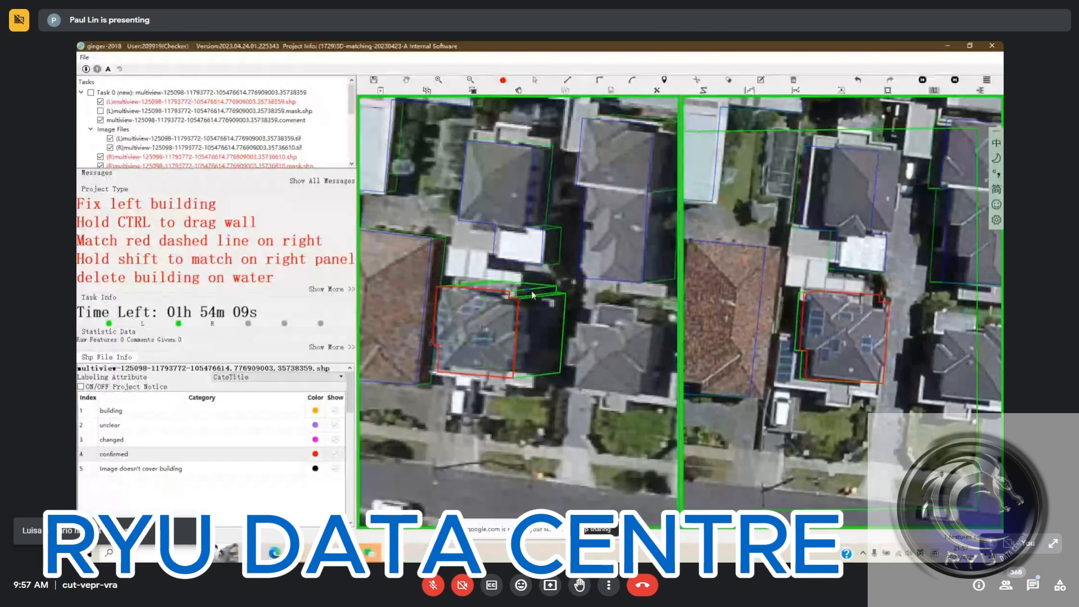
- Line up the indented house outline with the roof on the second right image and mark it as confirmed
scroll(564, 295, "up", 1)
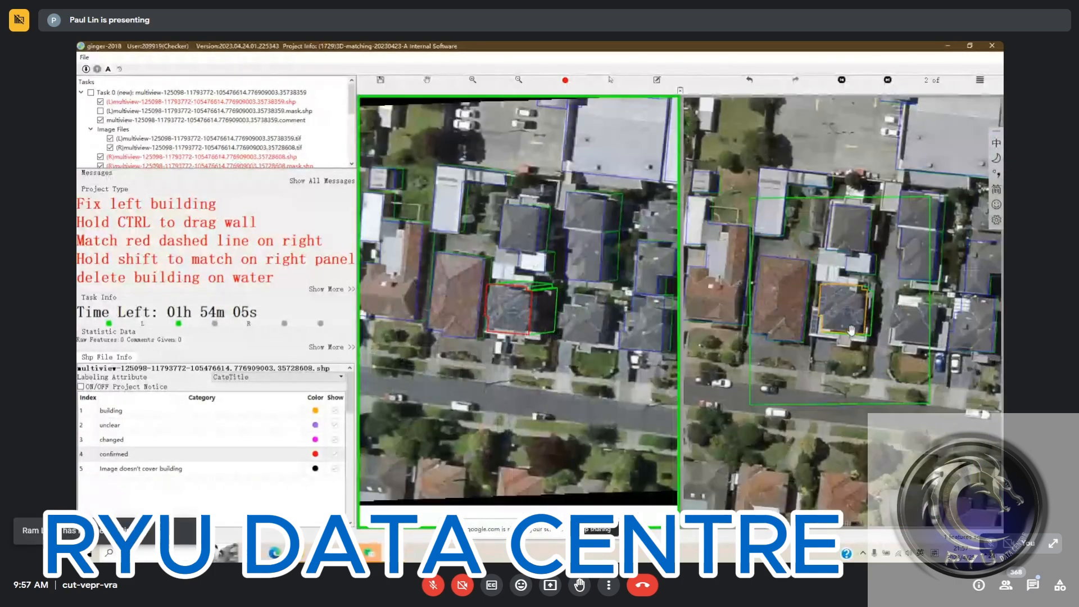
scroll(851, 330, "up", 1)
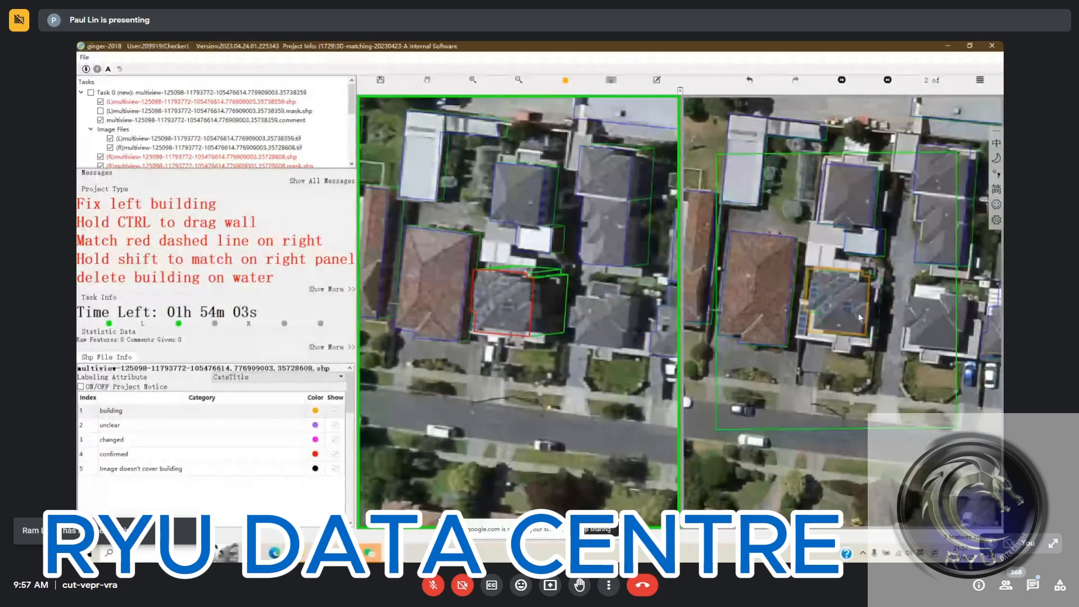
scroll(873, 329, "up", 1)
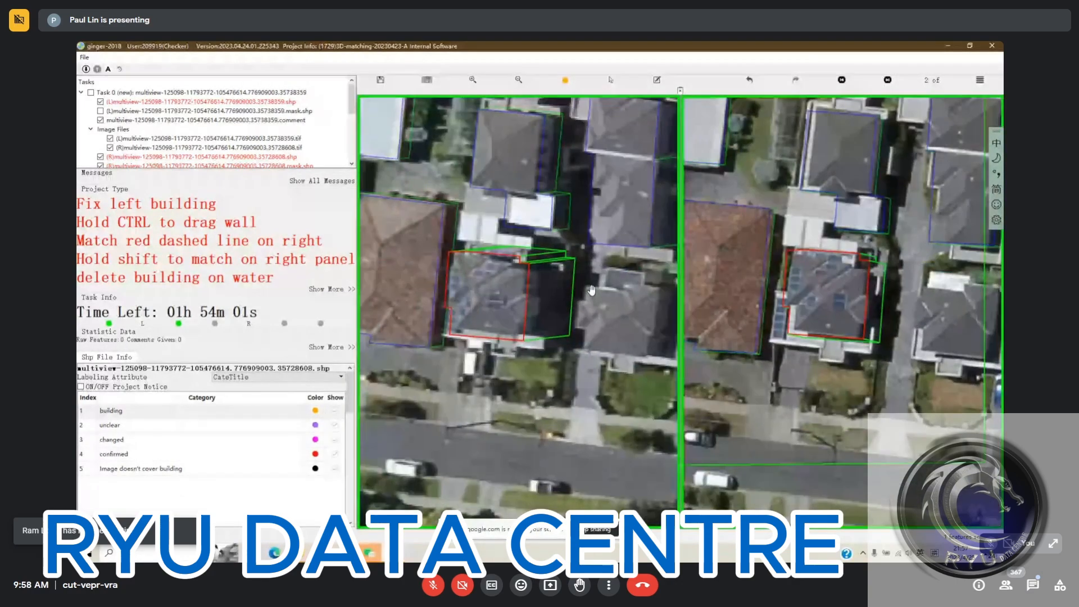
scroll(859, 267, "up", 1)
scroll(843, 298, "up", 1)
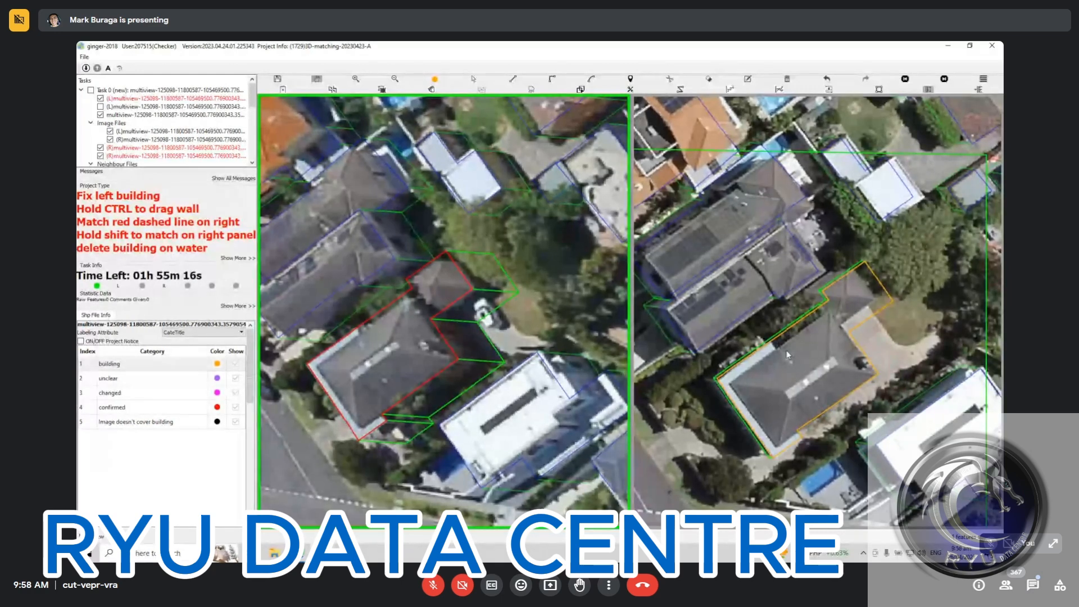
- Shift the L-shaped house outline on the first two right images until it lines up with the roof edges
left_click(774, 394)
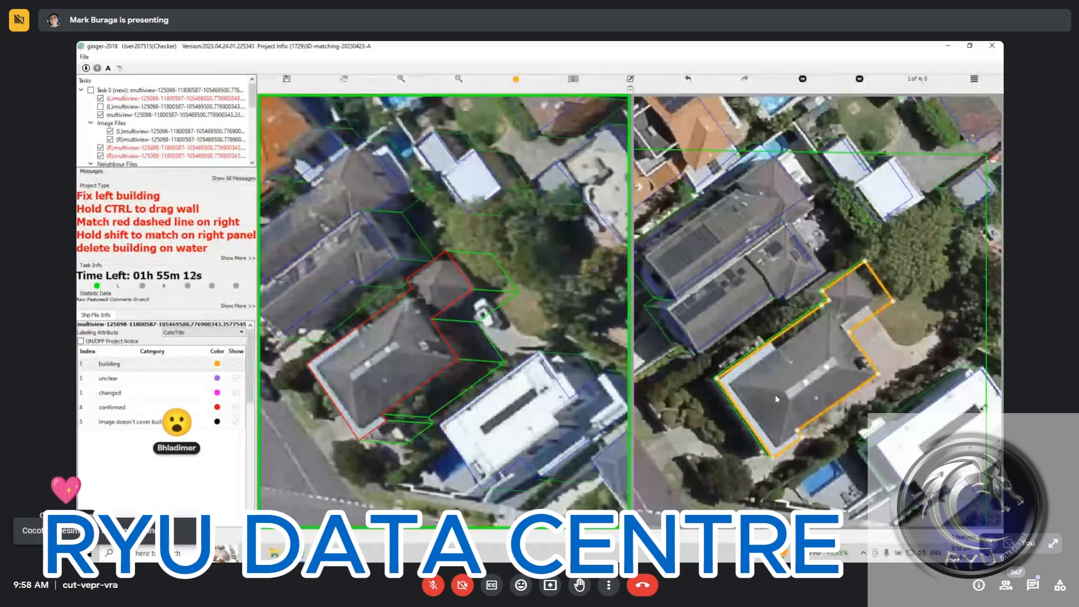
key("n")
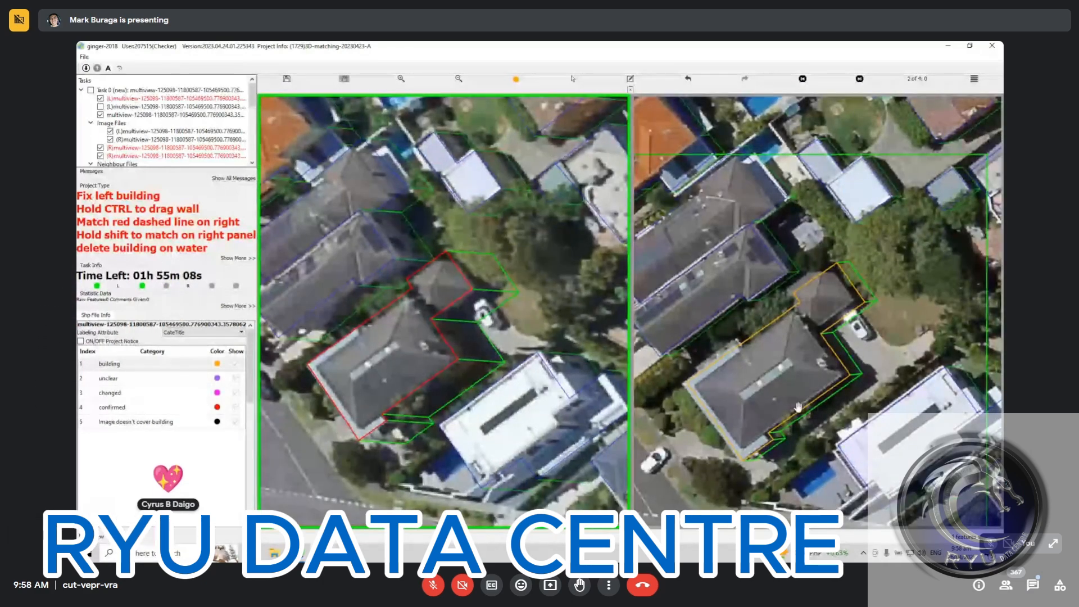
key("s")
right_click(795, 391)
left_click(807, 399)
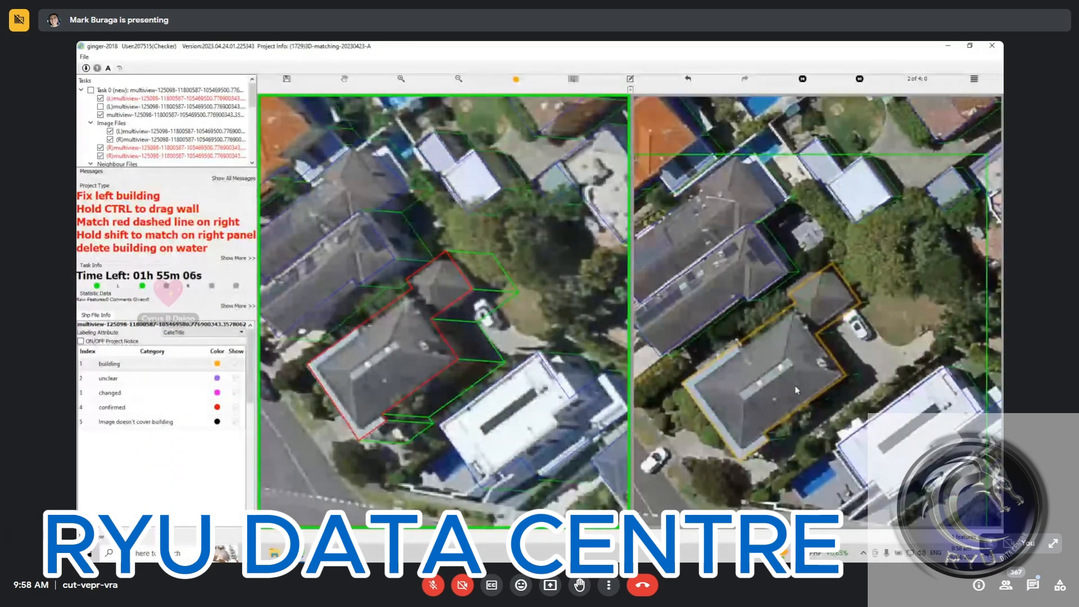
left_click(794, 385, "shift")
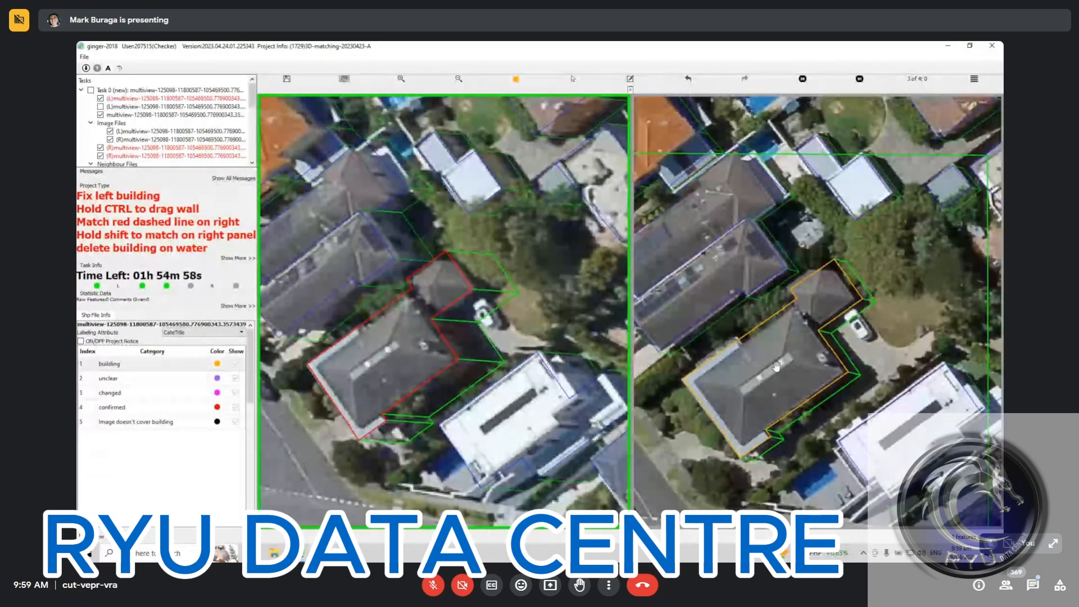
- Go through the L-shaped outline on the third and fourth right images and refit the confirmed outline on the second
left_click(777, 366)
key("Right")
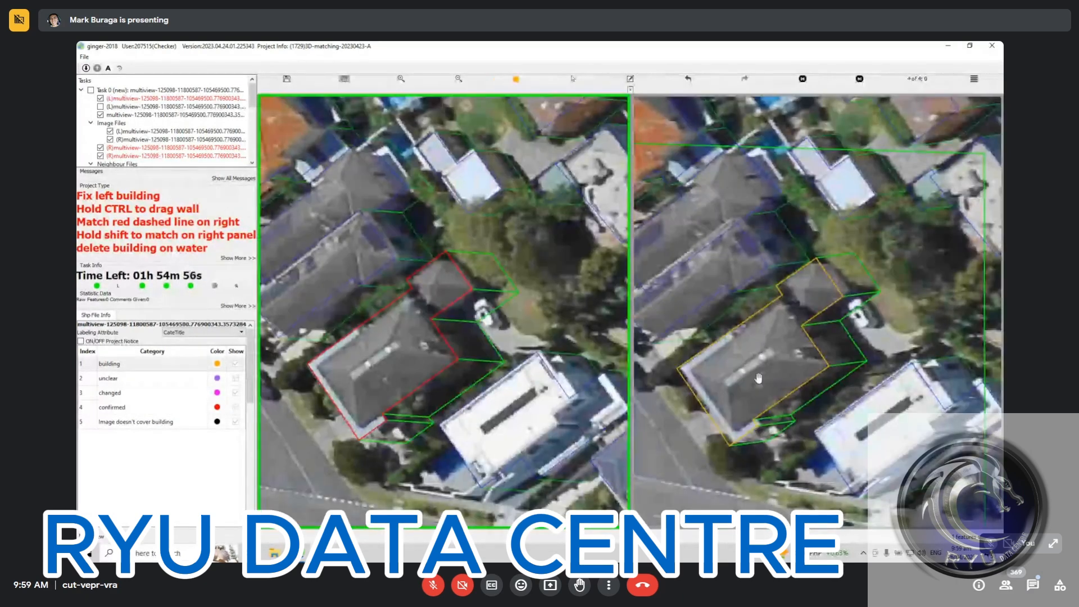
key("Left")
key("Left")
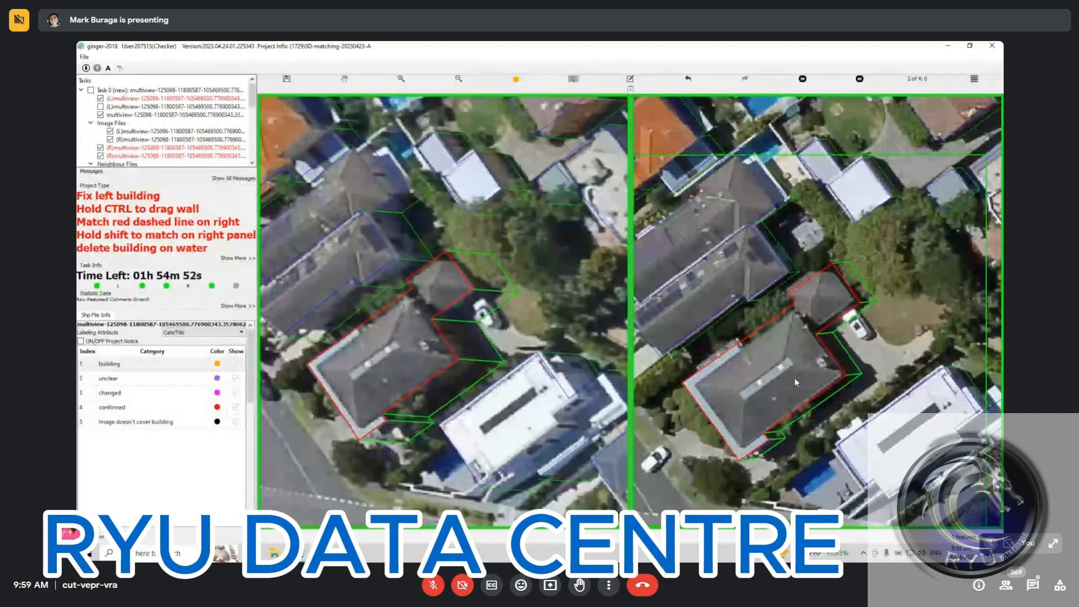
left_click(794, 378)
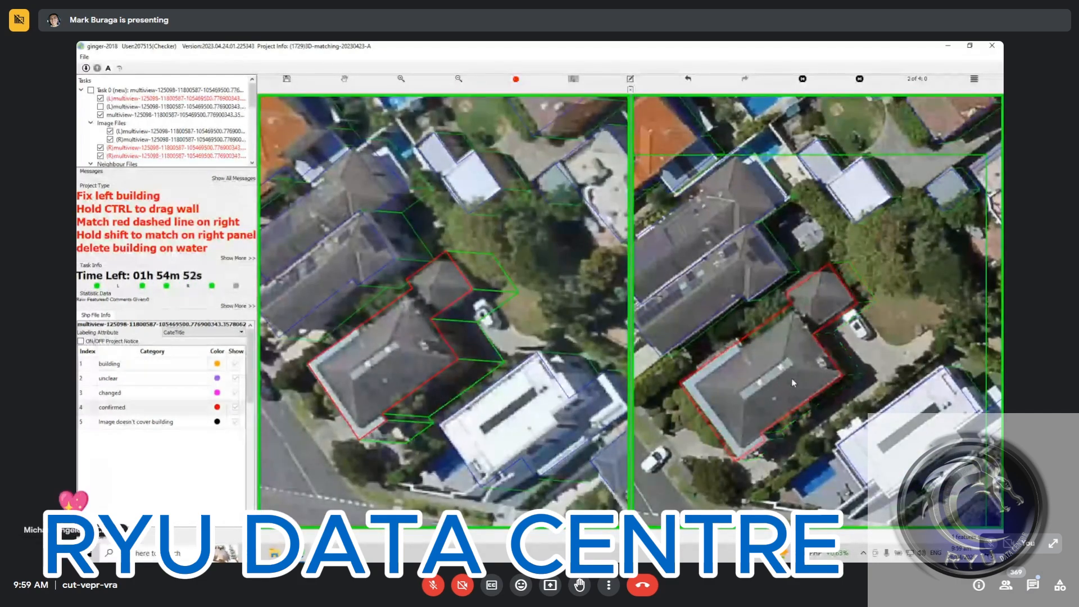
left_click(790, 387)
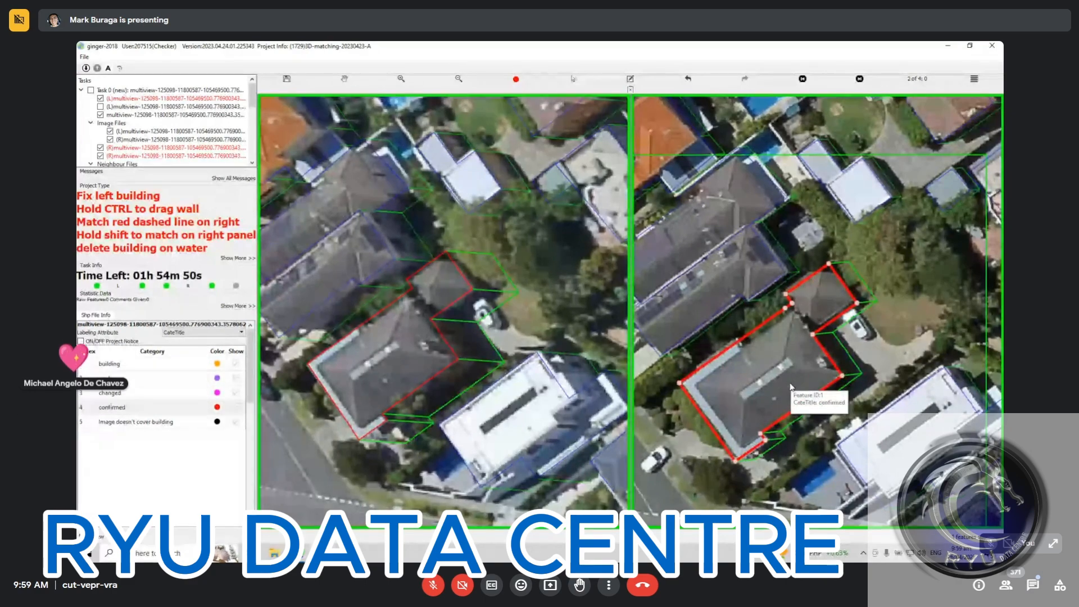
- Line up the L-shaped outline with the roof on the fourth right image as confirmed and submit the task
key("Right")
key("Right")
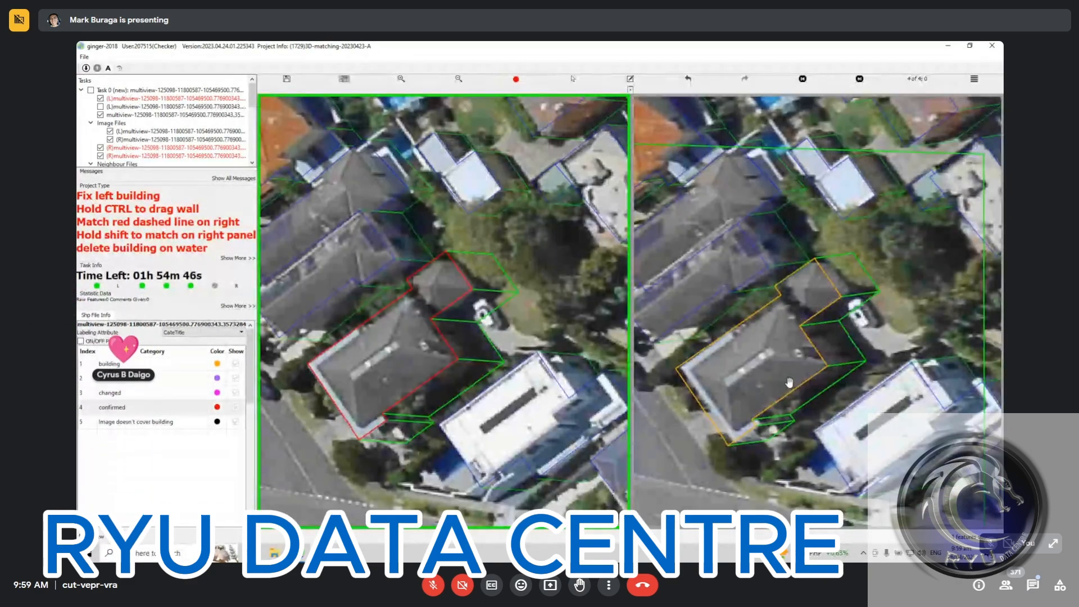
left_click(775, 376)
left_click_drag(776, 377, 783, 376)
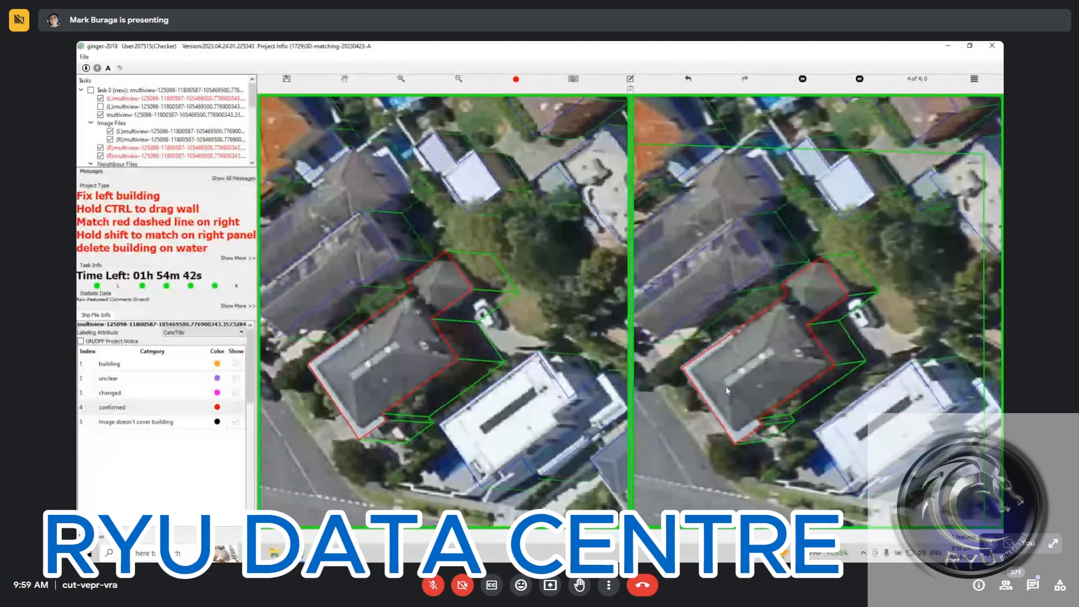
scroll(730, 388, "down", 1)
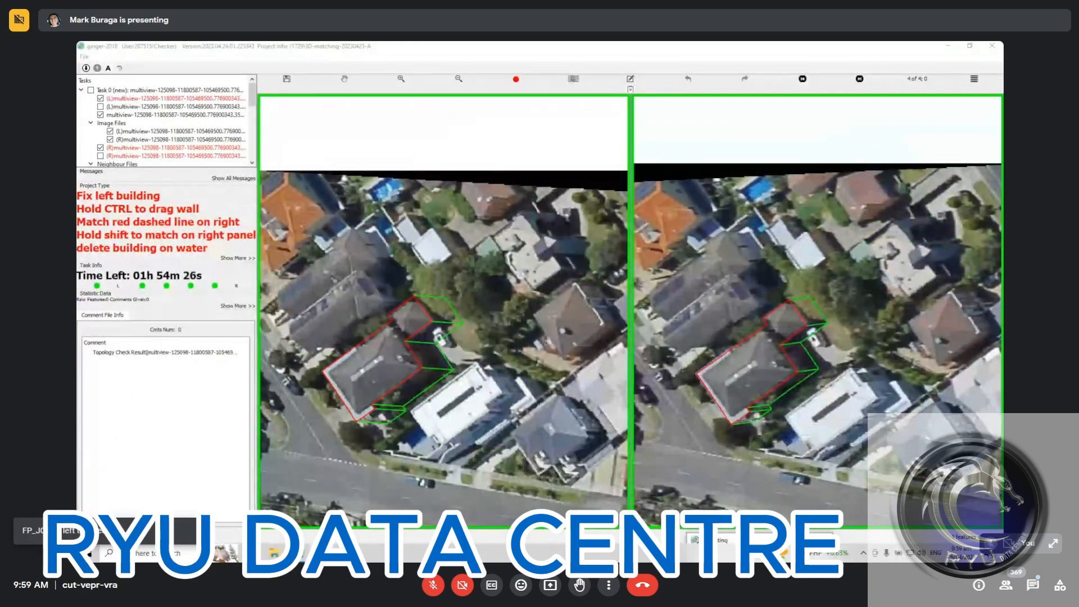
left_click(732, 547)
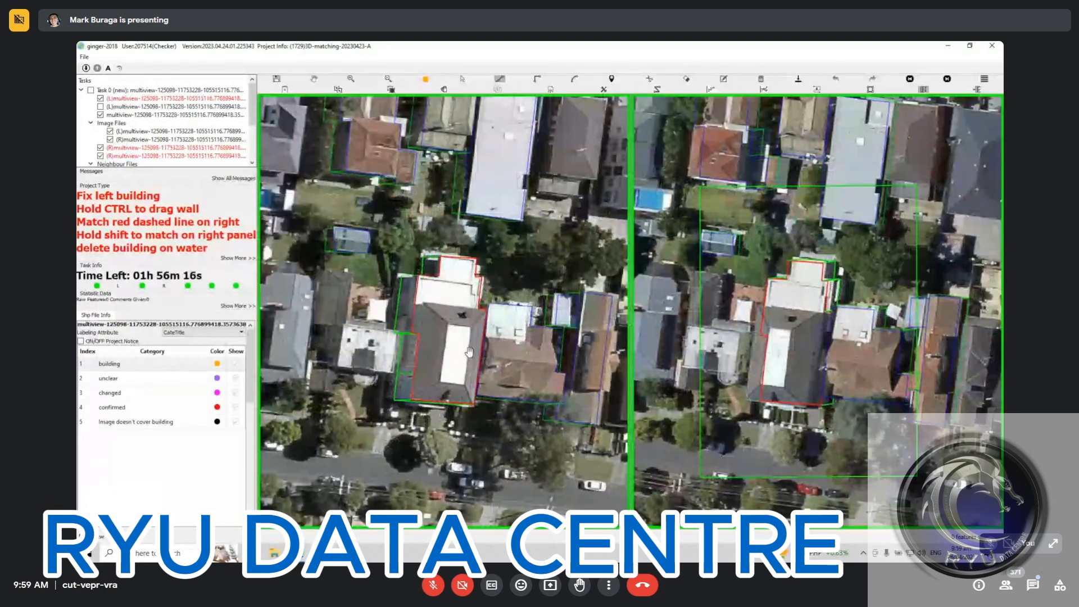
- Adjust the long house outline's upper-left wall on the left image and shift the outline onto the roof on the first right image
left_click(444, 340)
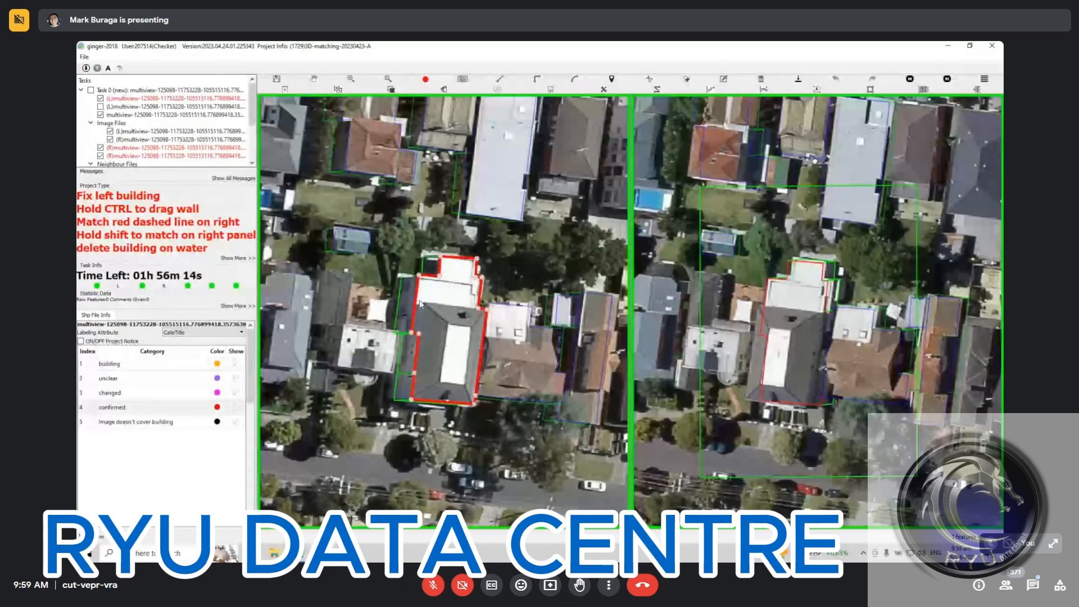
left_click_drag(423, 309, 425, 306)
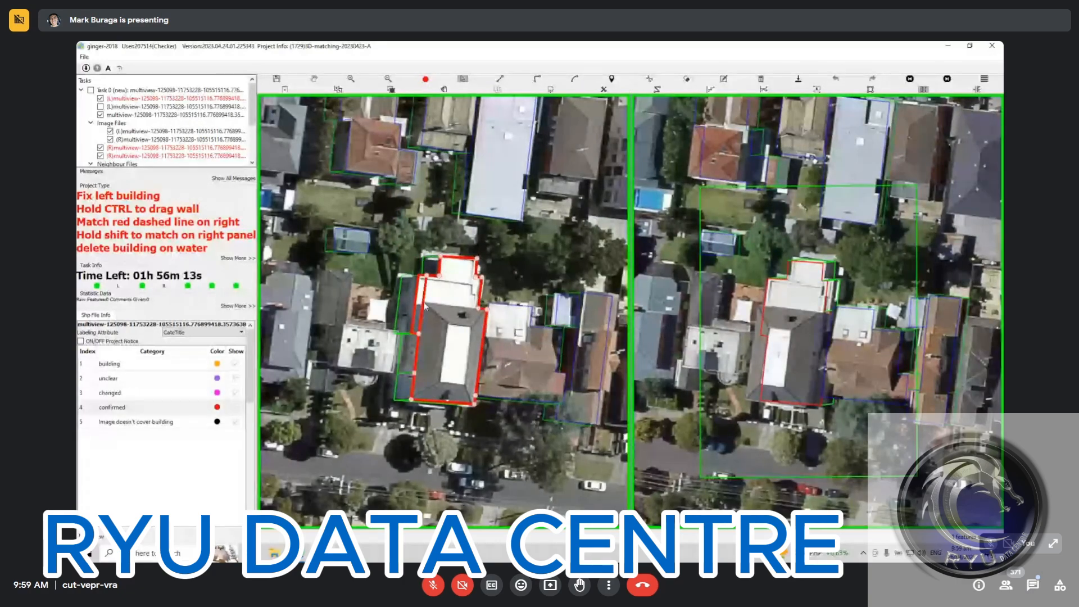
left_click(804, 345)
left_click_drag(804, 345, 771, 356)
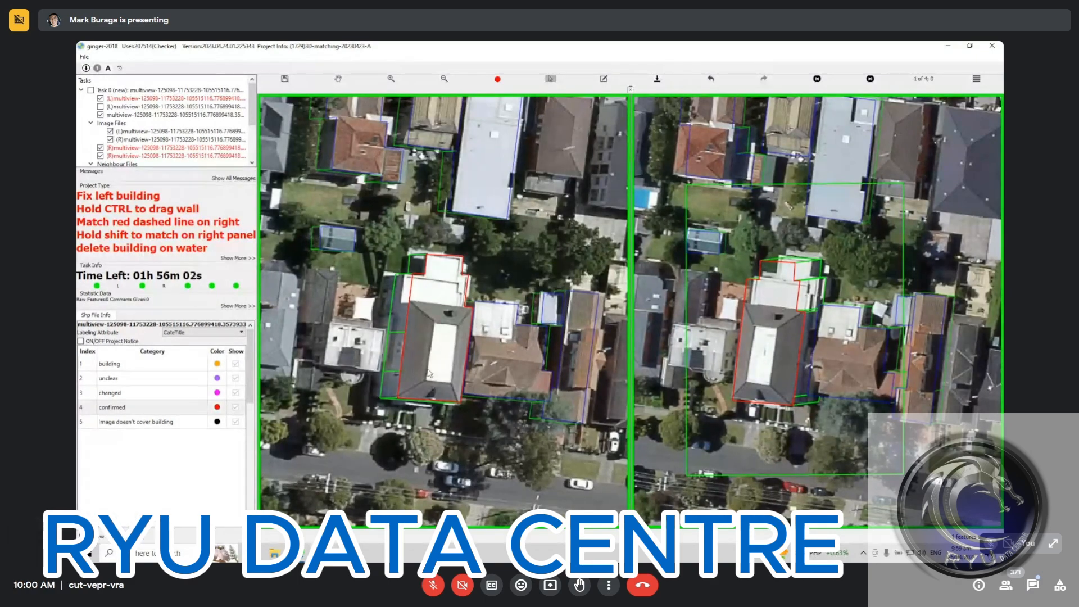
- Split the long house outline on the left image along the boundary between the grey roof and the white rear extension
left_click(426, 318)
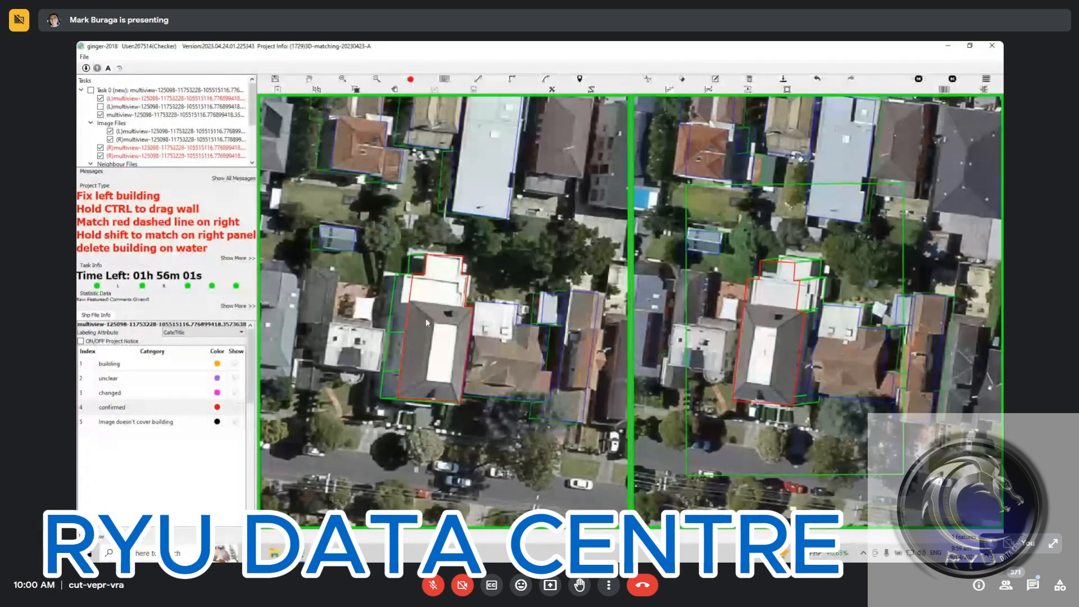
left_click(462, 306)
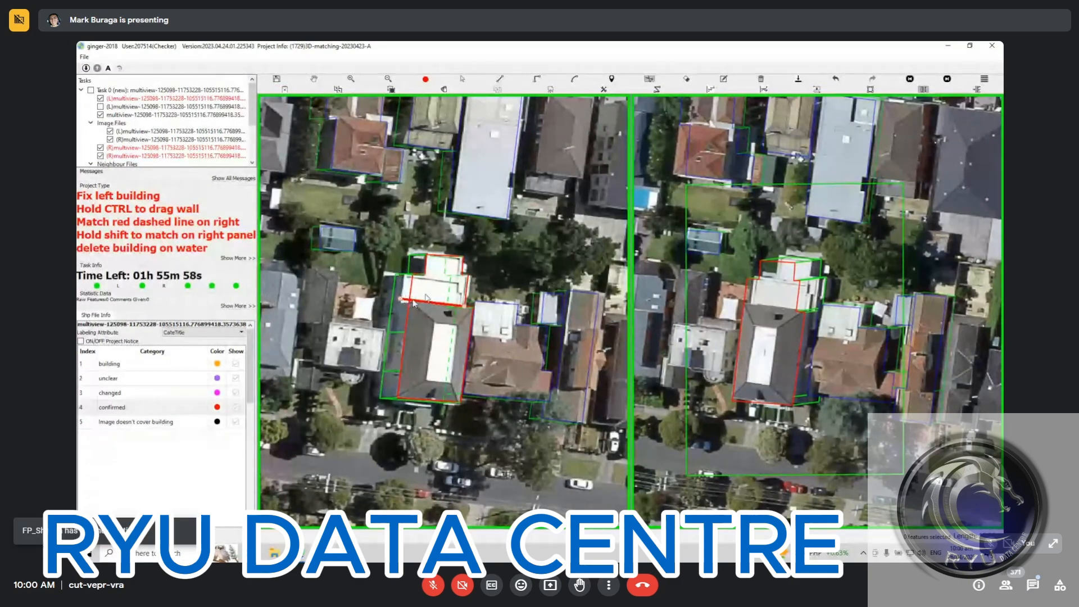
left_click(428, 299)
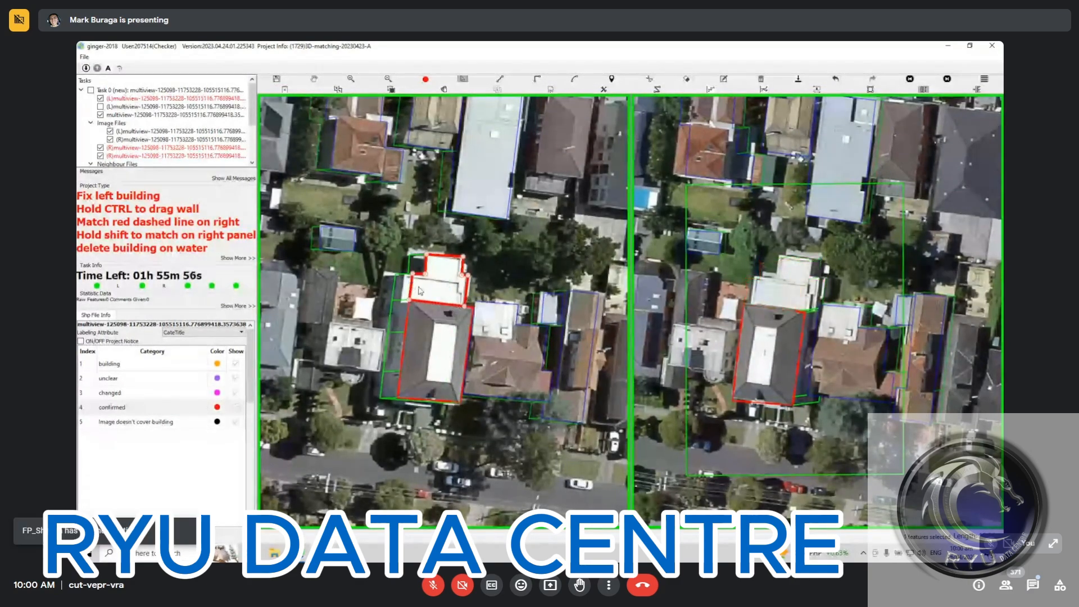
left_click_drag(425, 292, 415, 290)
left_click(550, 317)
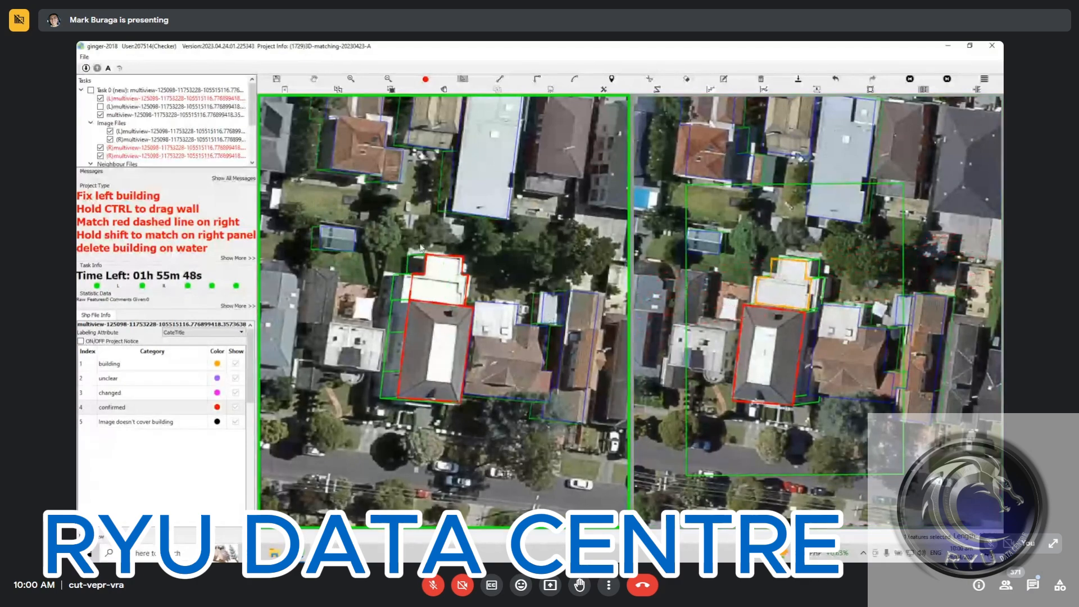
scroll(445, 296, "up", 1)
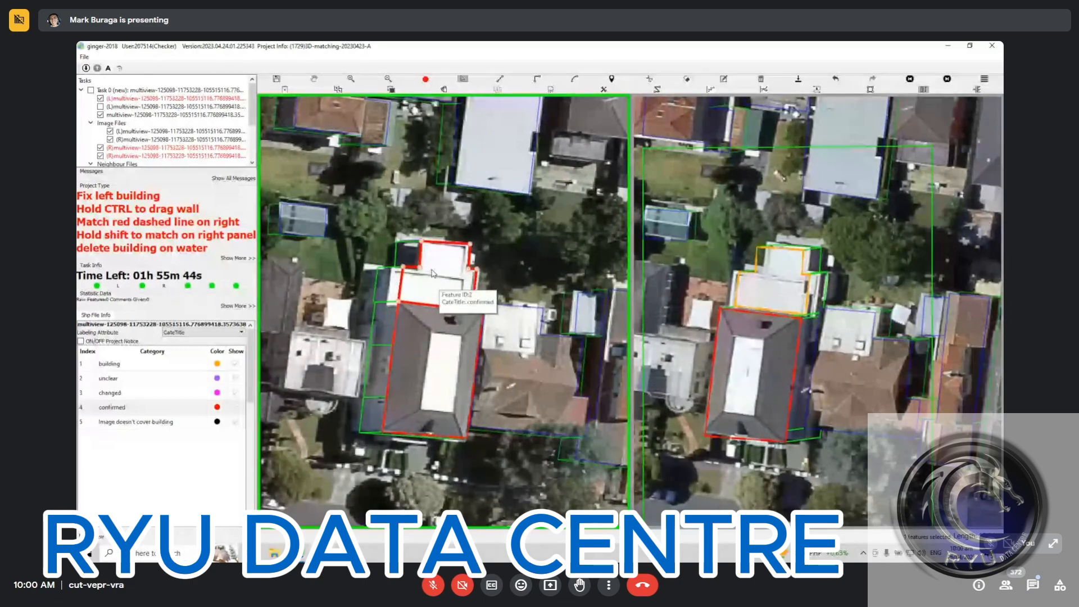
key("r")
left_click(421, 268)
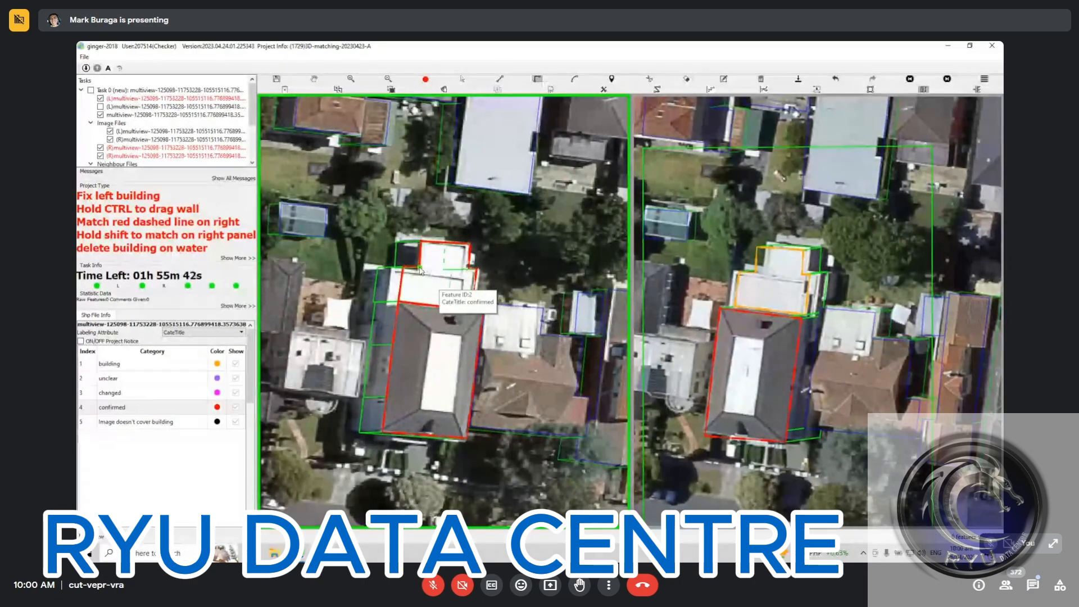
left_click(453, 259)
key("Escape")
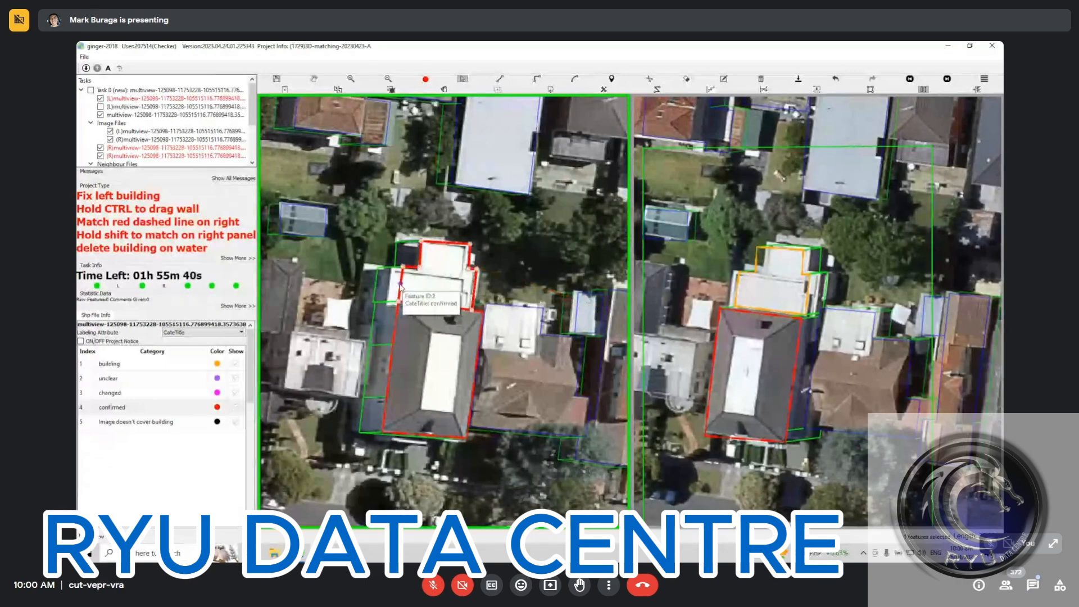
- Widen the white rear extension's outline to its left roof edge on the left image and compare it with the first right image
left_click(400, 287)
left_click_drag(399, 287, 394, 289)
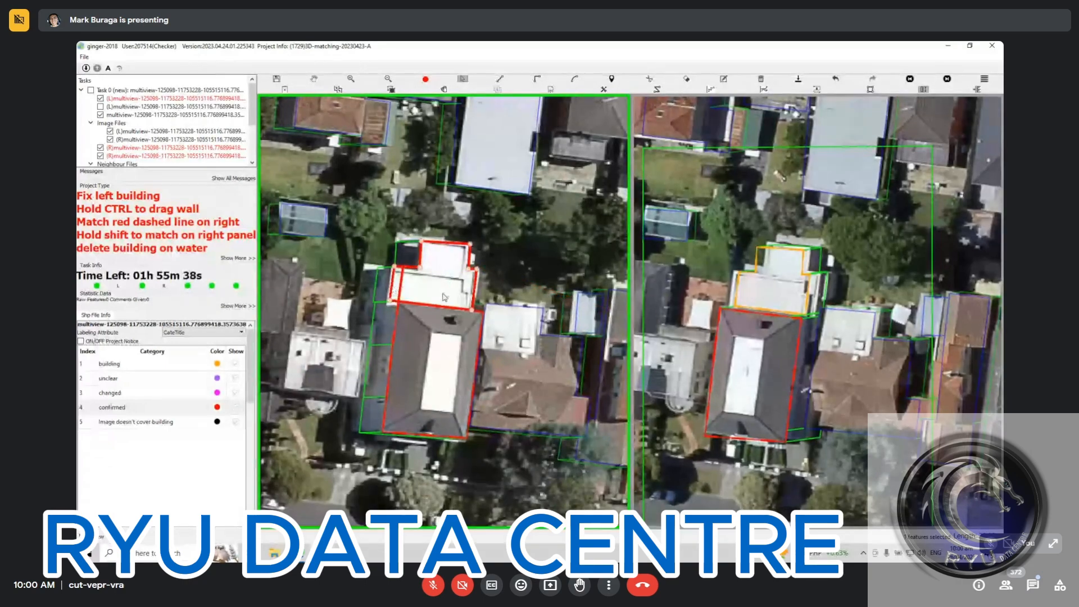
left_click(794, 290)
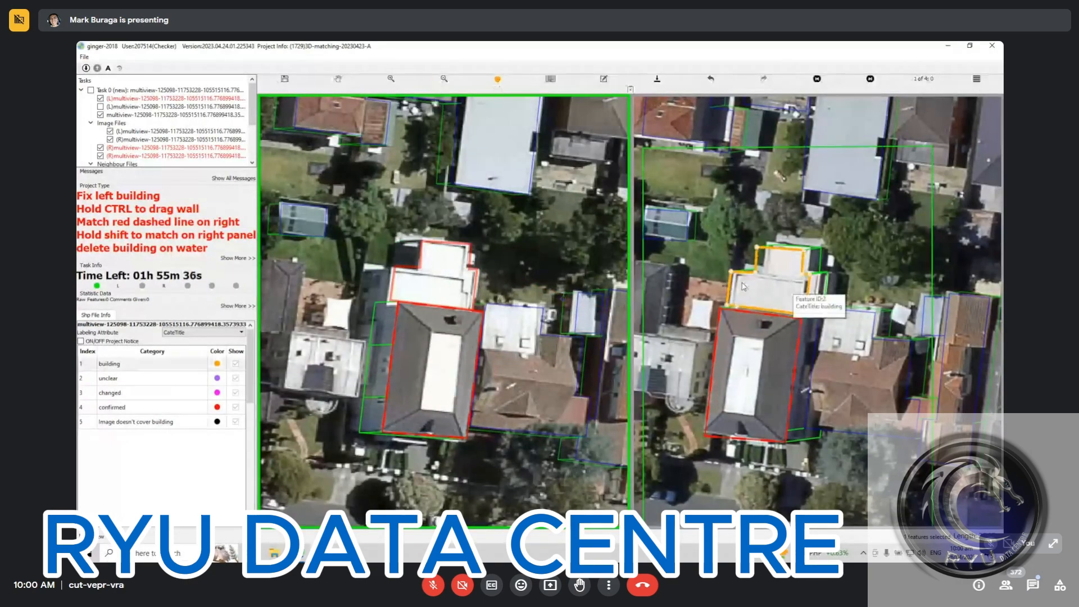
left_click(401, 284)
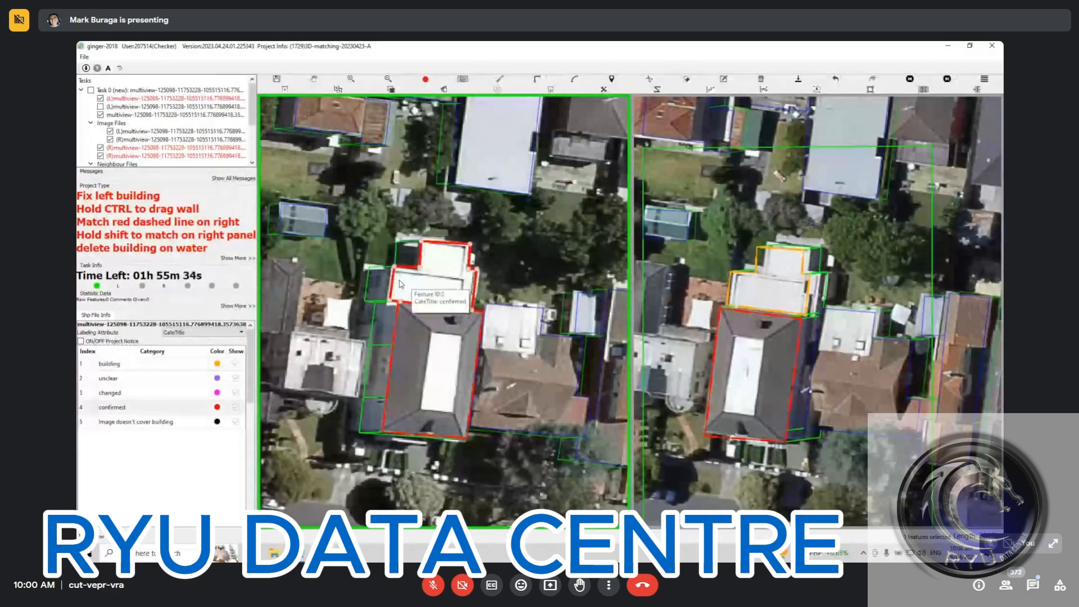
left_click_drag(394, 281, 397, 285)
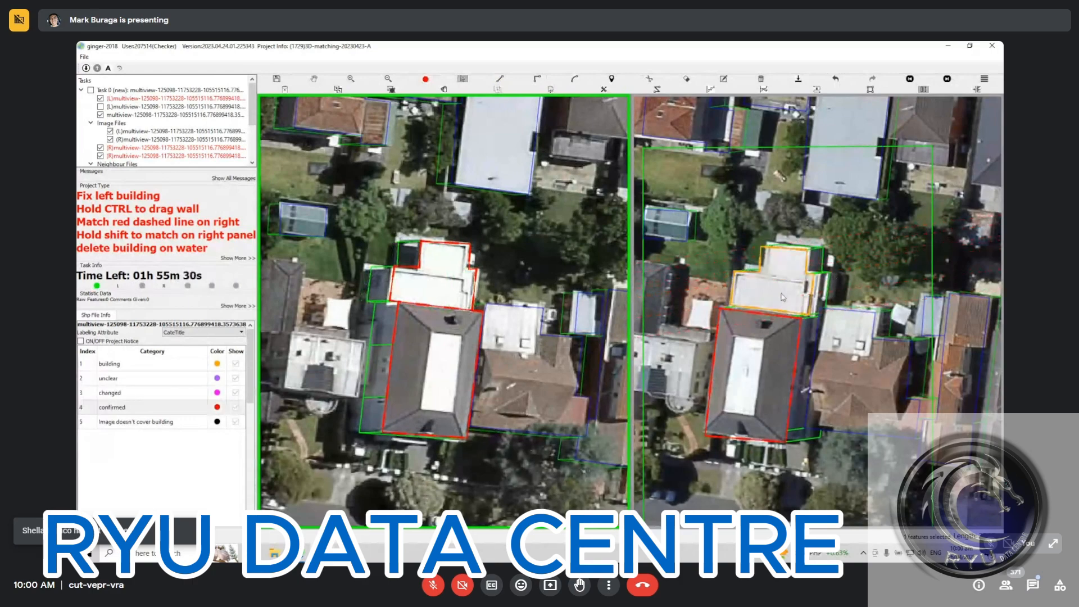
- Shift the grey-roof outline on the second right image until it lines up with the roof edges
left_click(734, 433)
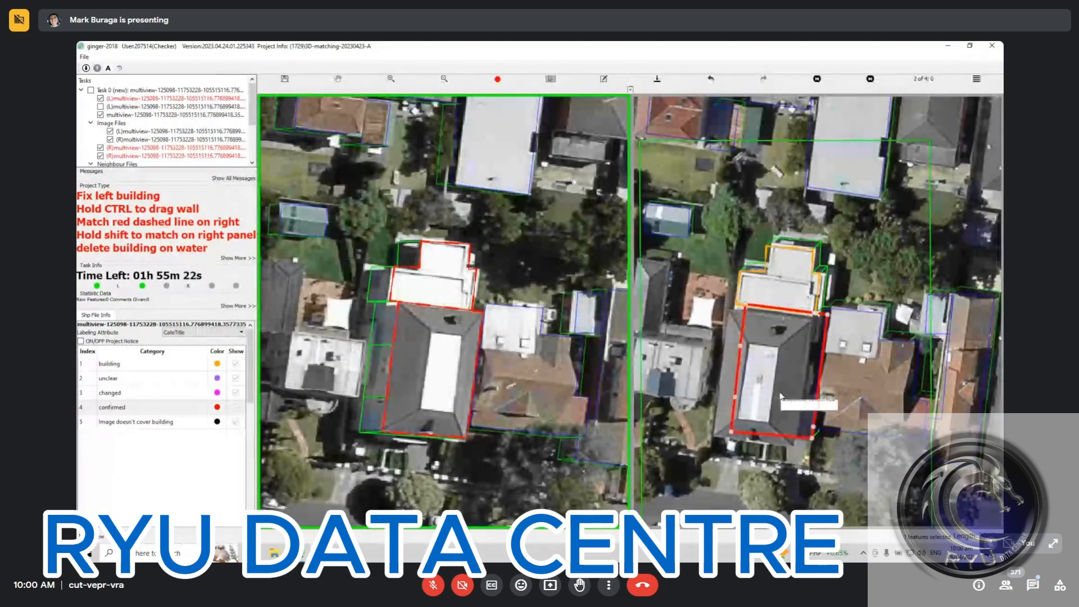
left_click_drag(763, 378, 750, 384)
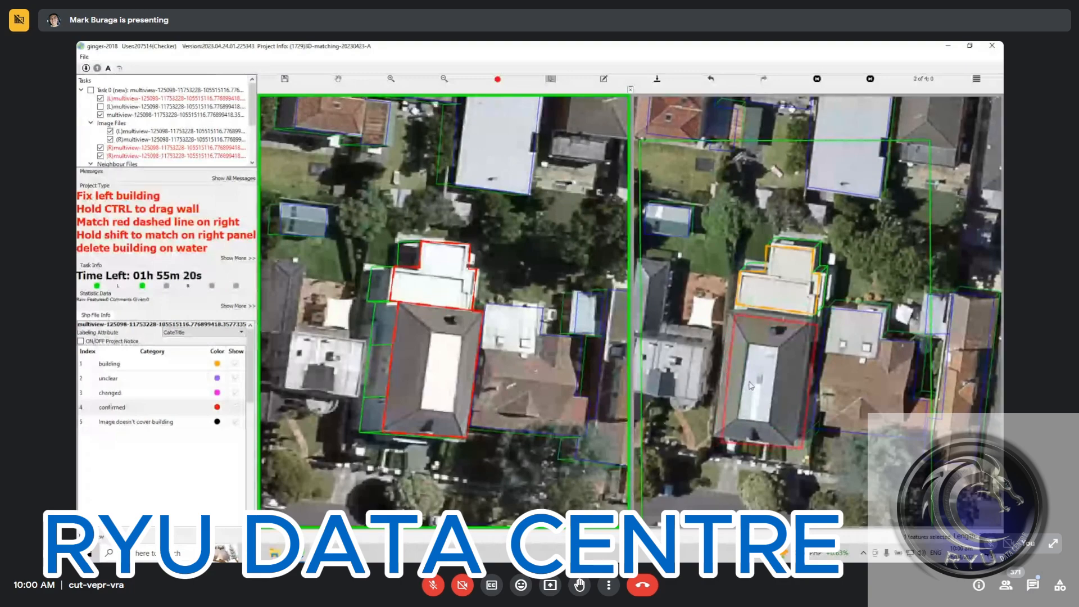
- Compare the grey-roof outline between the left and second right images and shift it onto the roof edges on the right
left_click(740, 351)
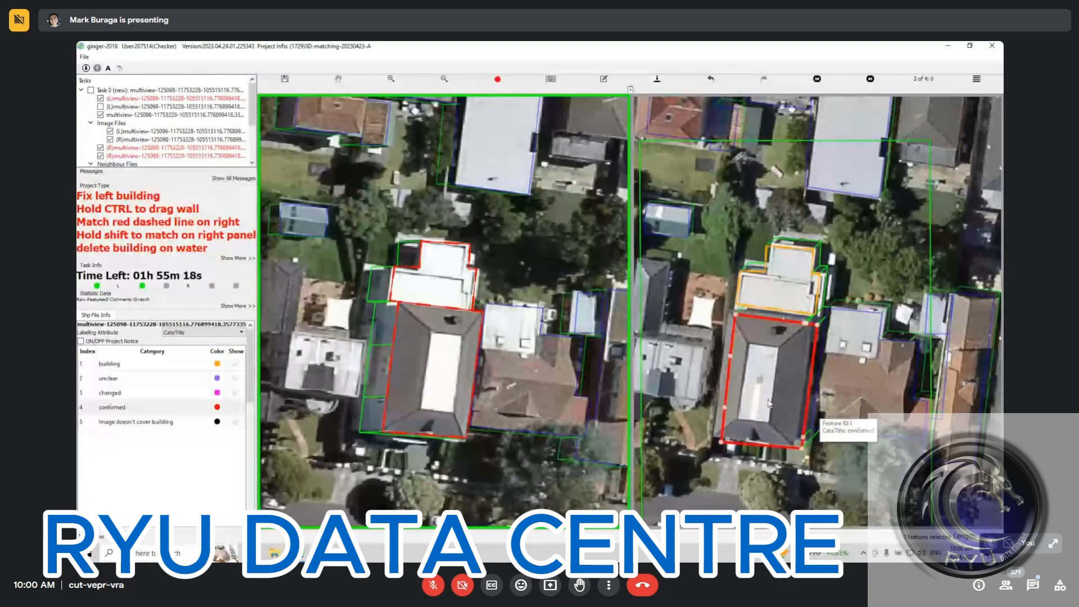
left_click(429, 359)
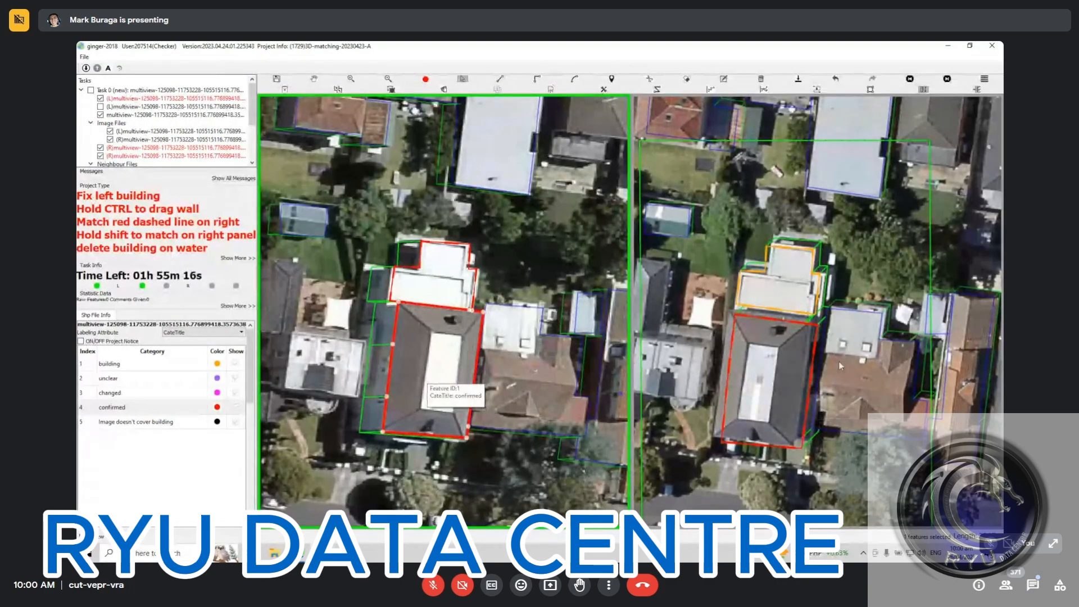
left_click(777, 379)
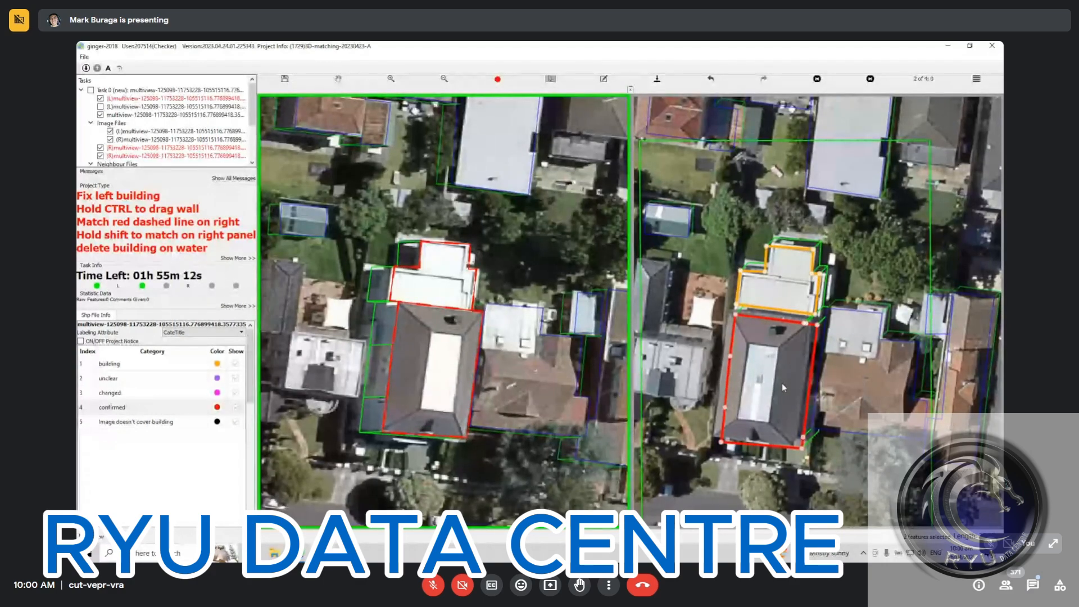
left_click(438, 395)
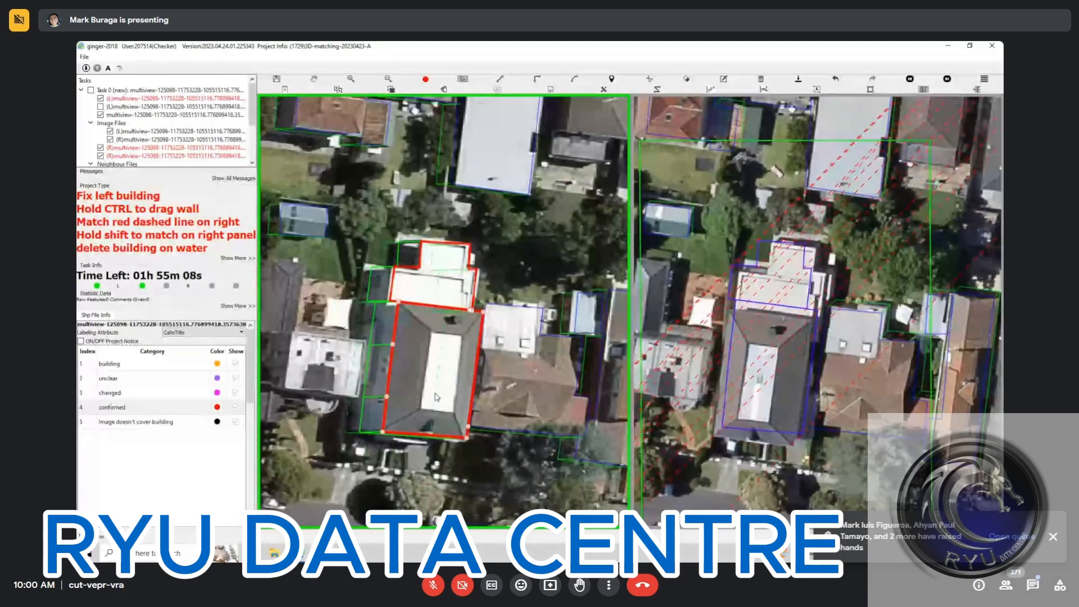
left_click(768, 363)
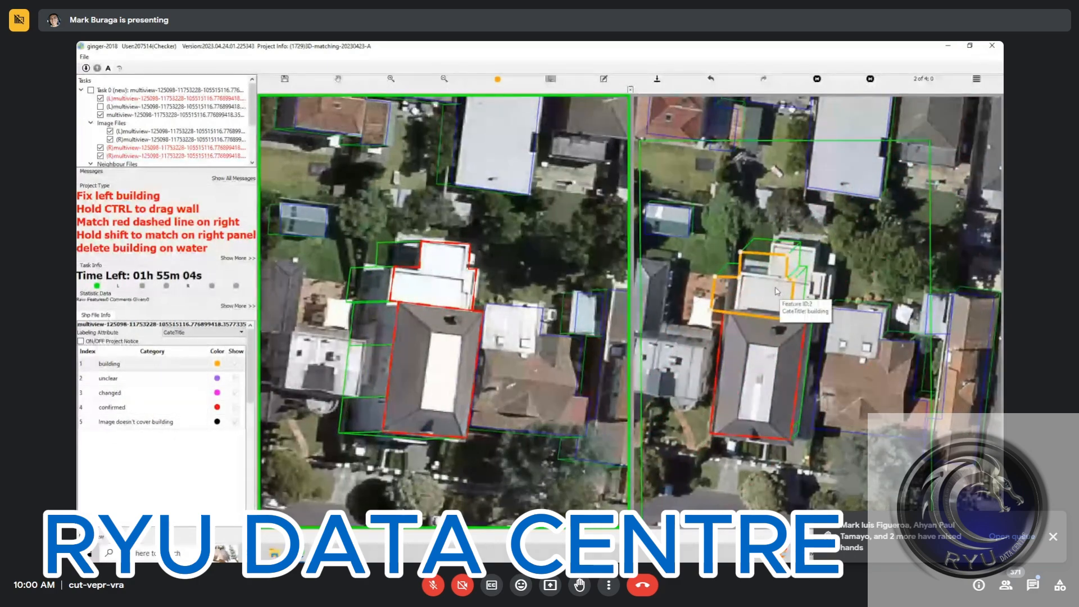
- Re-match the white rear extension's outline on the second right image, shifting it until it fits the extension's roof edges
left_click(796, 287)
left_click(795, 287)
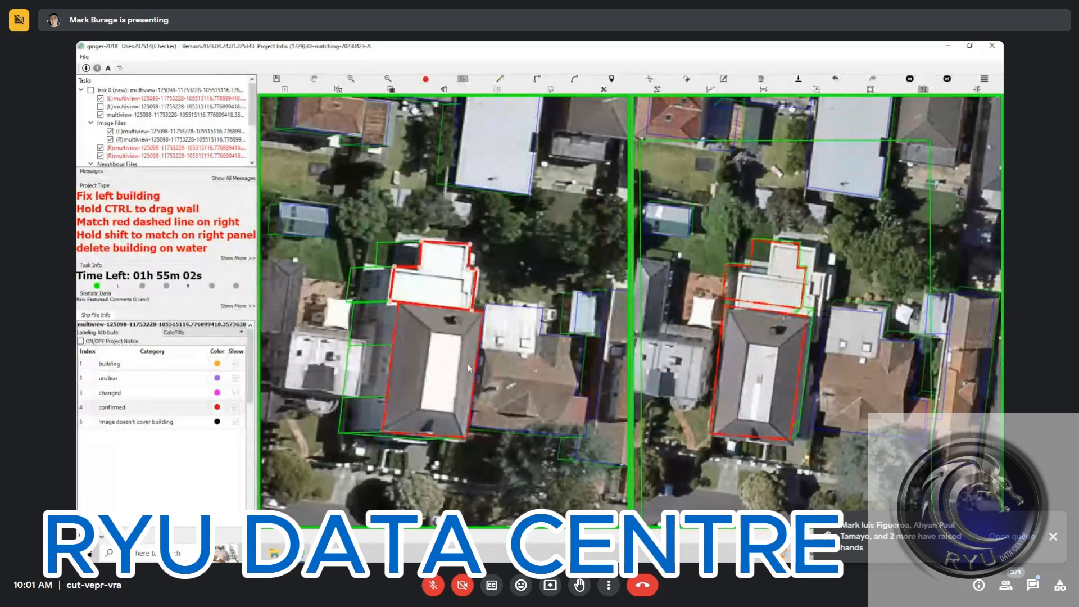
left_click(777, 269)
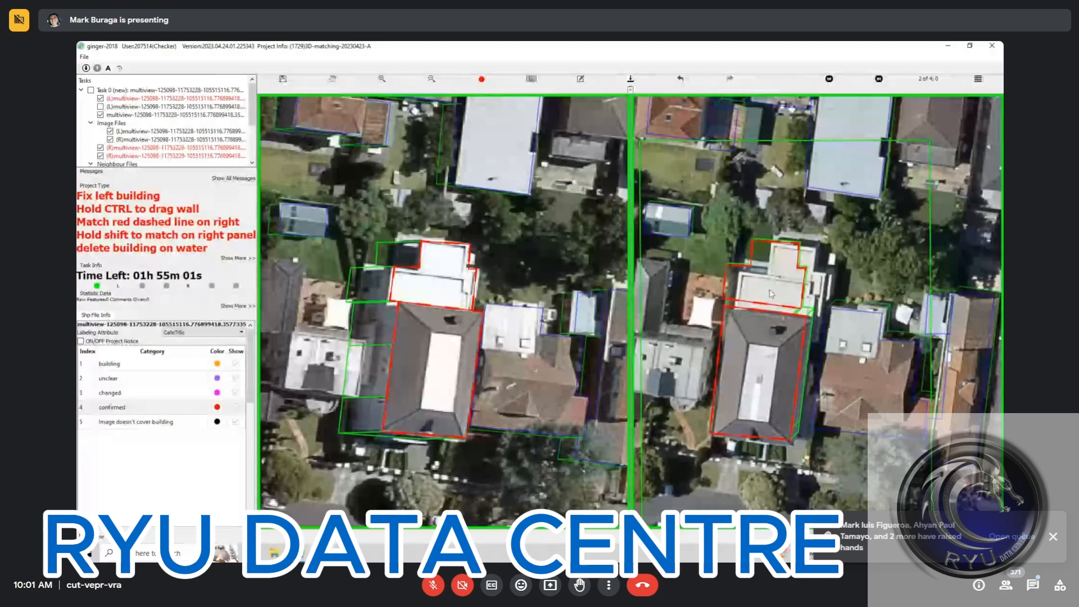
left_click(419, 292)
key("s")
left_click(404, 290)
key("m")
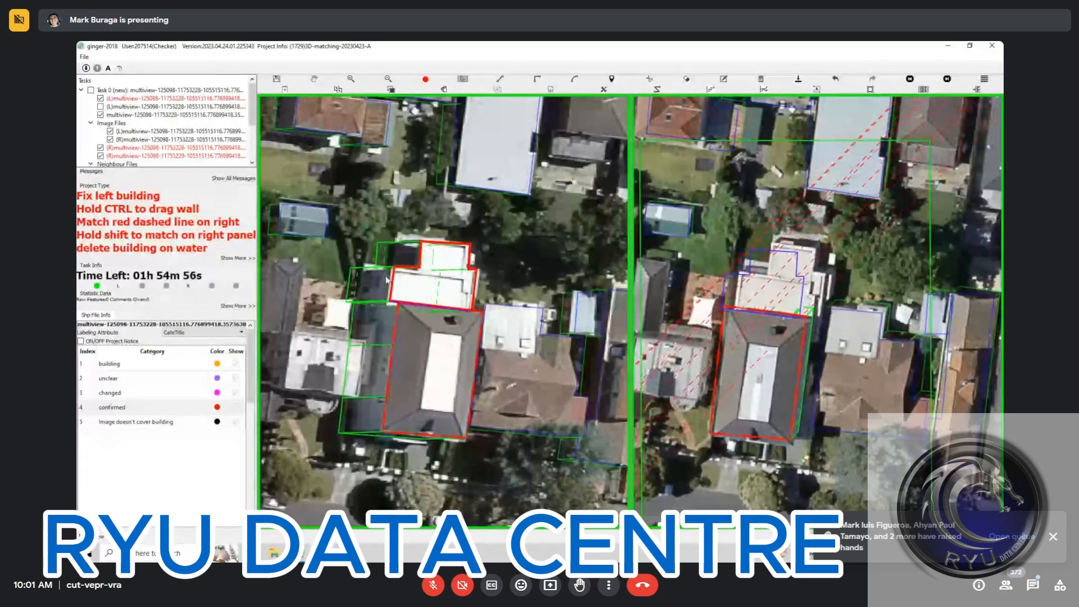
scroll(380, 279, "down", 3)
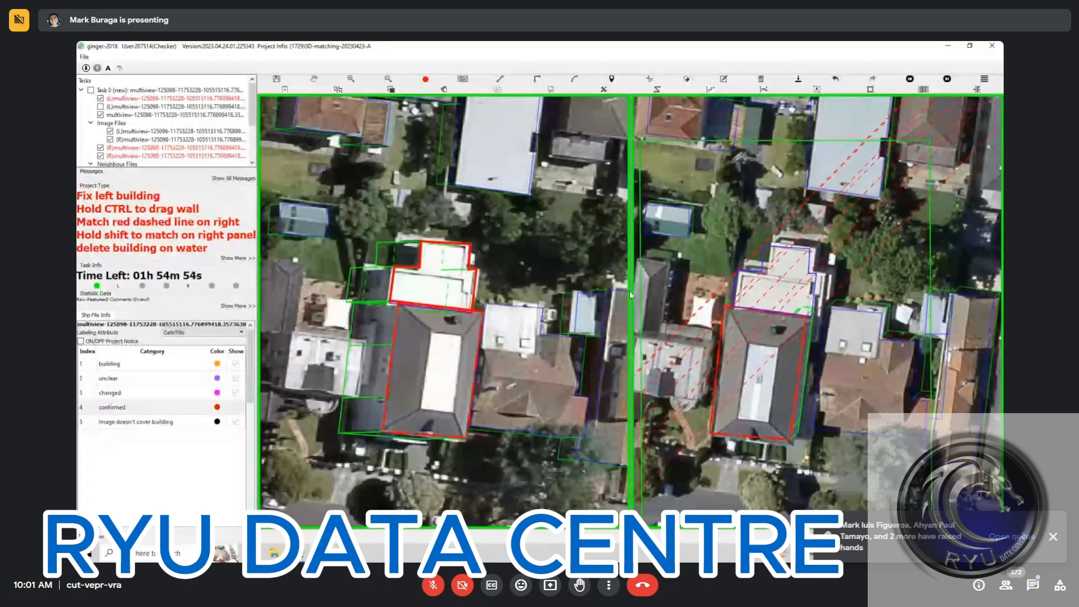
left_click(796, 294)
left_click(771, 401)
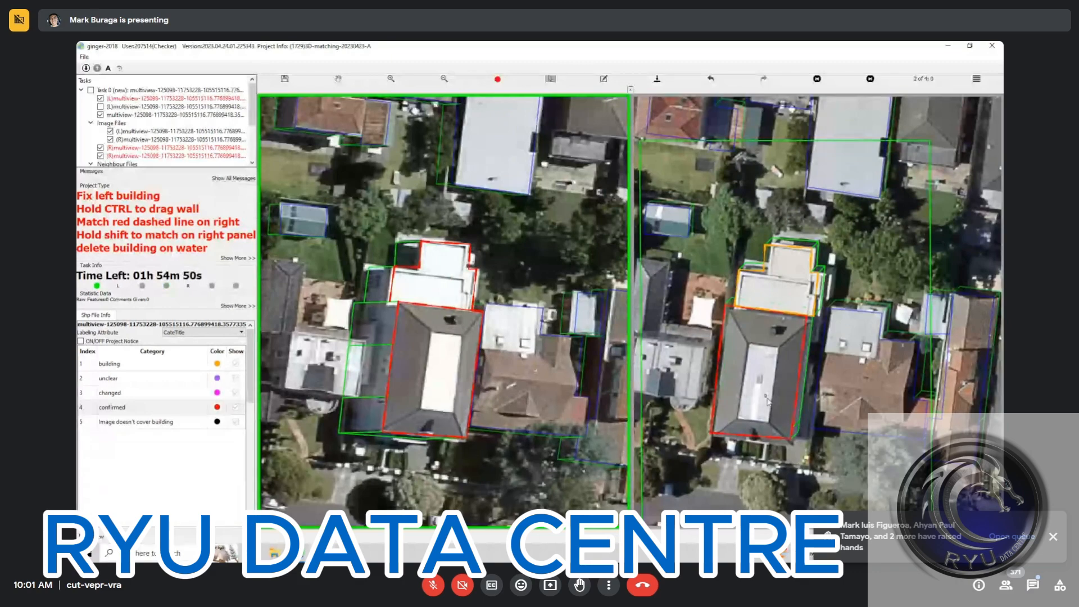
- Nudge the grey-roof outline on the second right image and mark the rear extension's outline there as confirmed
left_click_drag(763, 393, 761, 395)
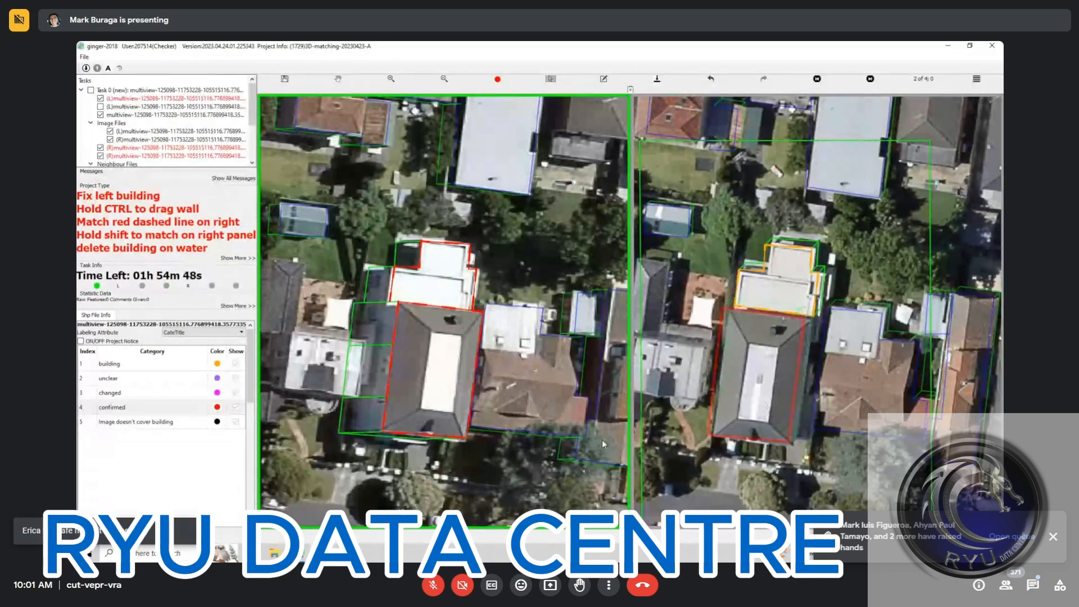
left_click(417, 384)
left_click(417, 384)
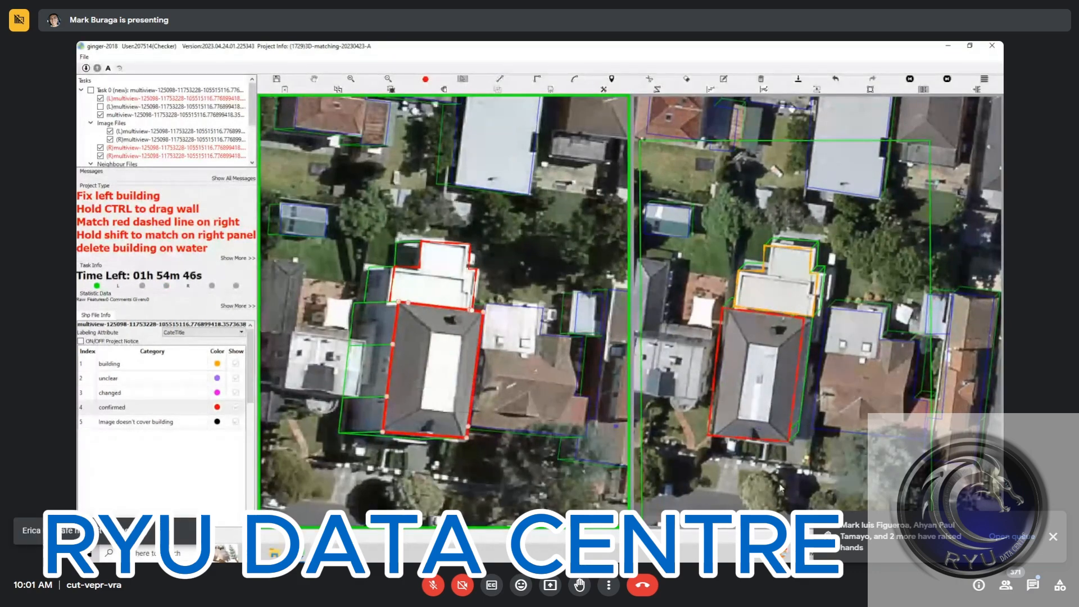
left_click(780, 487)
key("4")
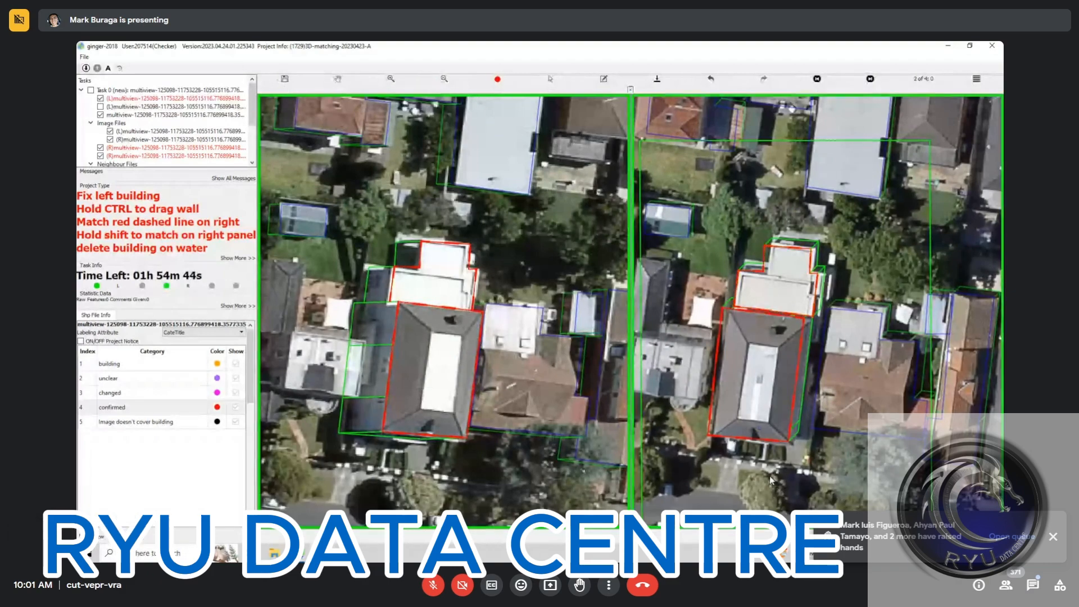
- On the third right image, nudge the grey-roof outline onto its roof and mark both house outlines as confirmed
key("Right")
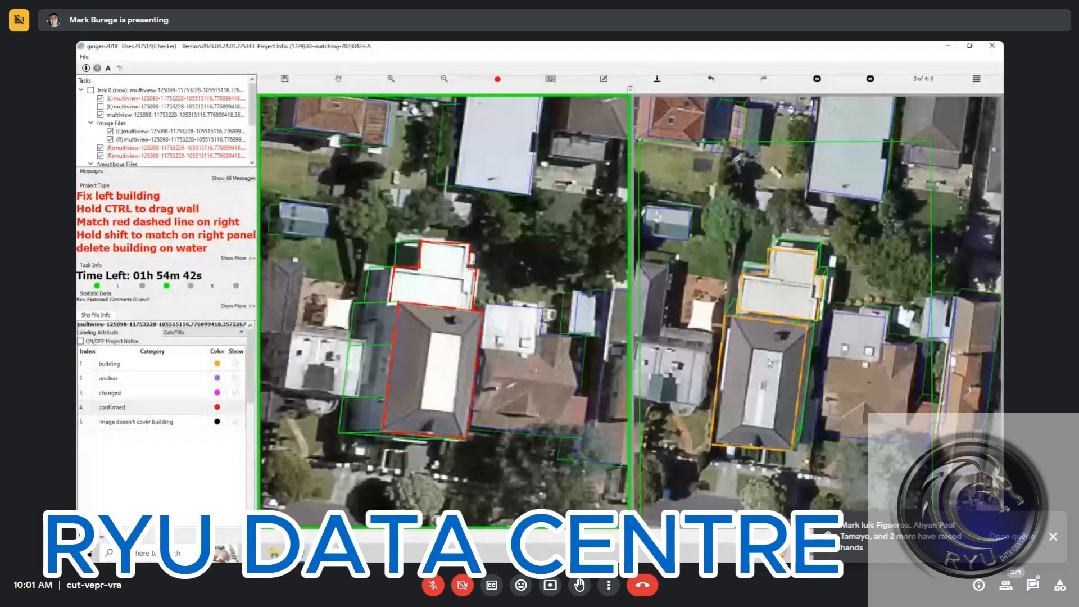
left_click(768, 361)
left_click(777, 289)
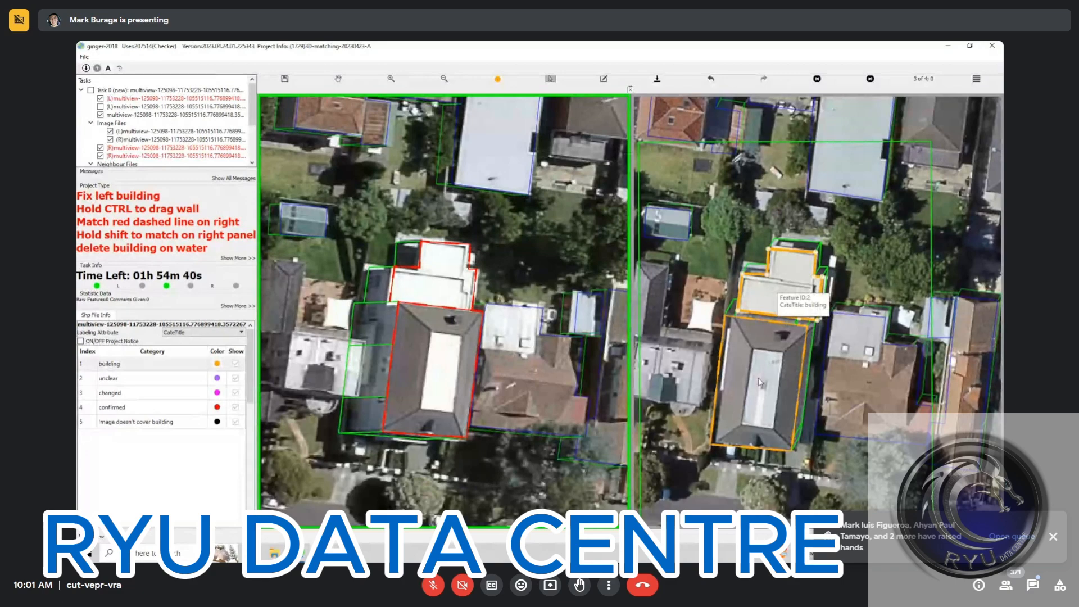
left_click_drag(761, 400, 758, 395)
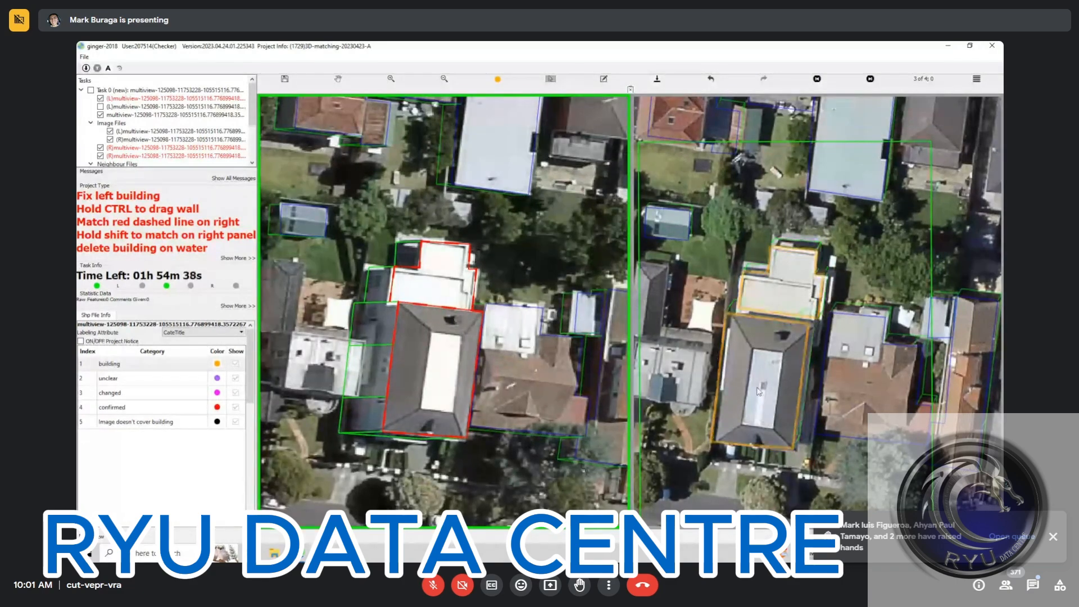
key("4")
left_click(778, 302)
left_click(757, 397)
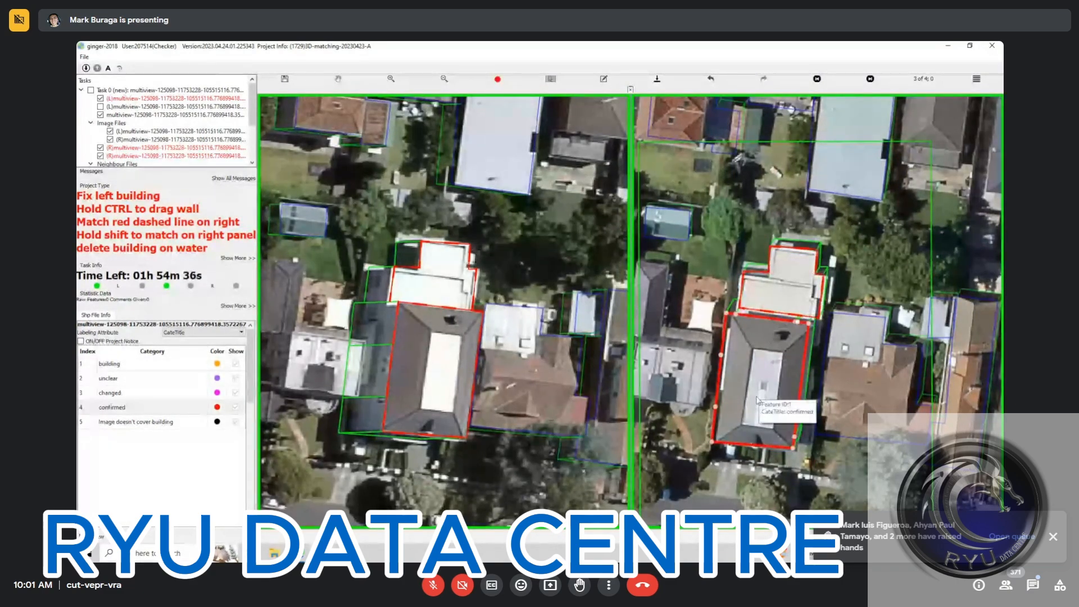
- On the fourth right image, align the house outlines with the roof edges and mark the grey-roof outline as confirmed
key("d")
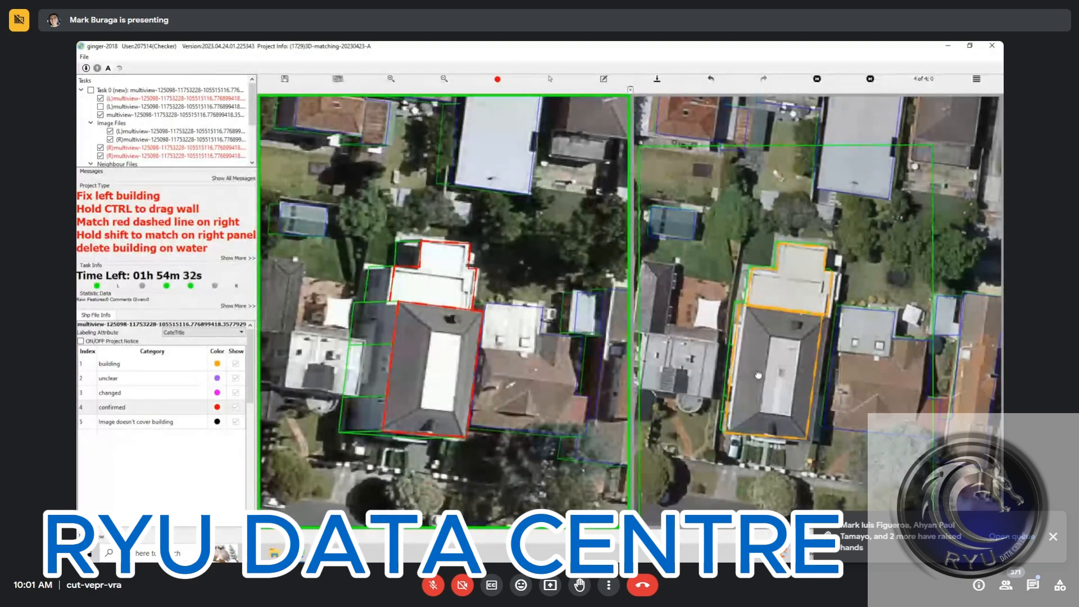
left_click_drag(759, 375, 763, 376)
key("ctrl+a")
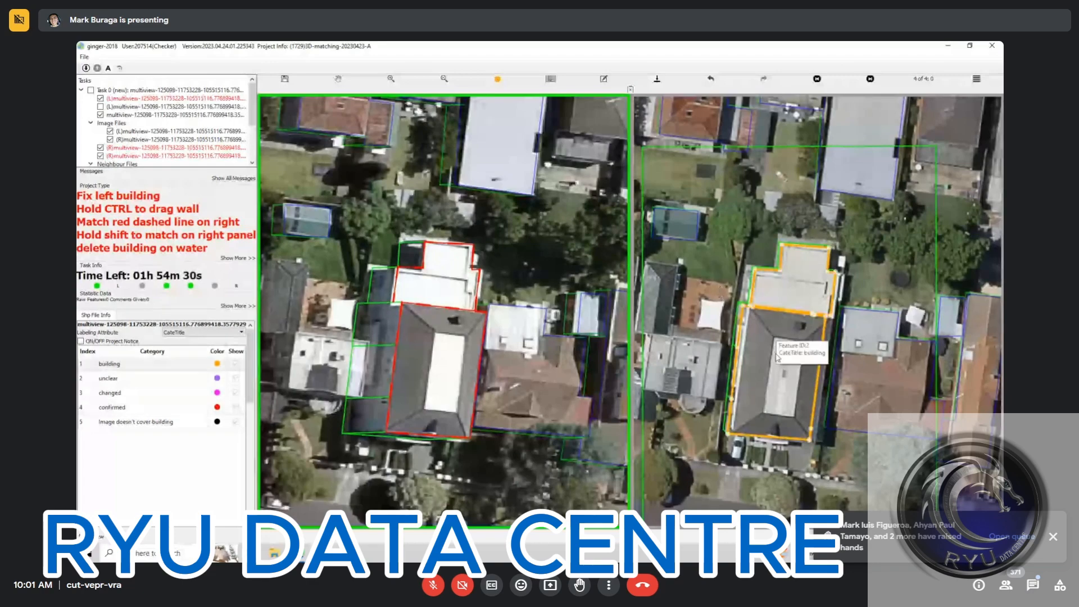
key("Escape")
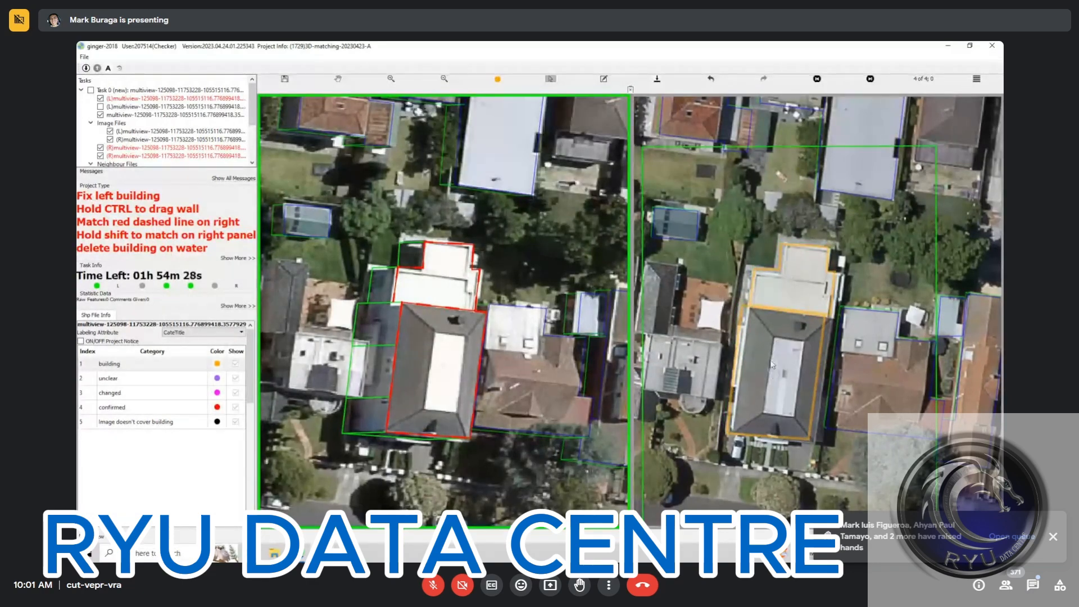
left_click_drag(771, 360, 776, 369)
scroll(770, 435, "down", 2)
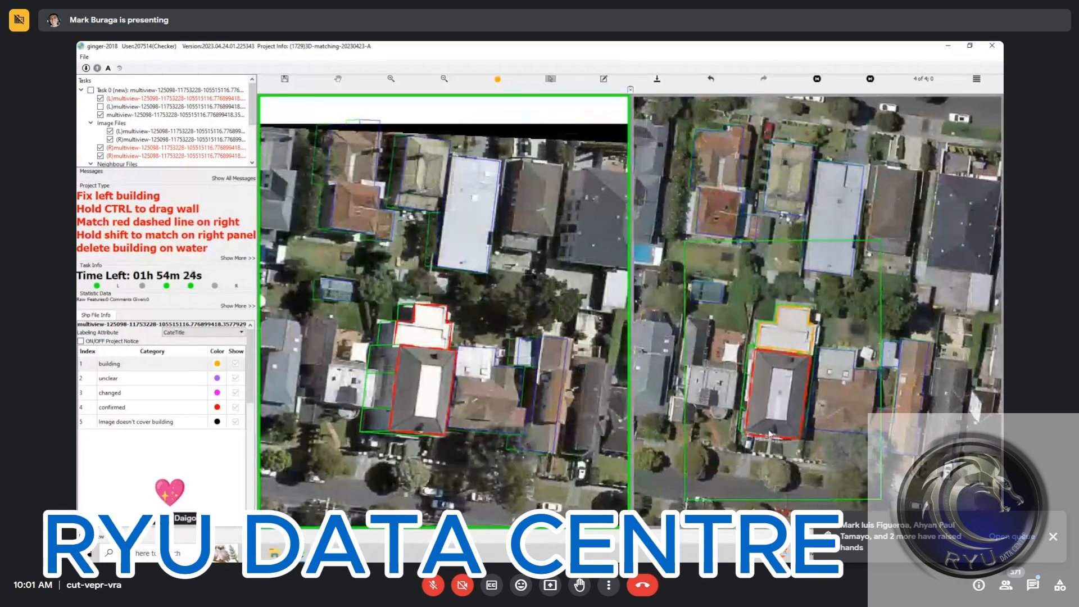
- Mark both house outlines as confirmed on the first right image and submit the task
key("ctrl+s")
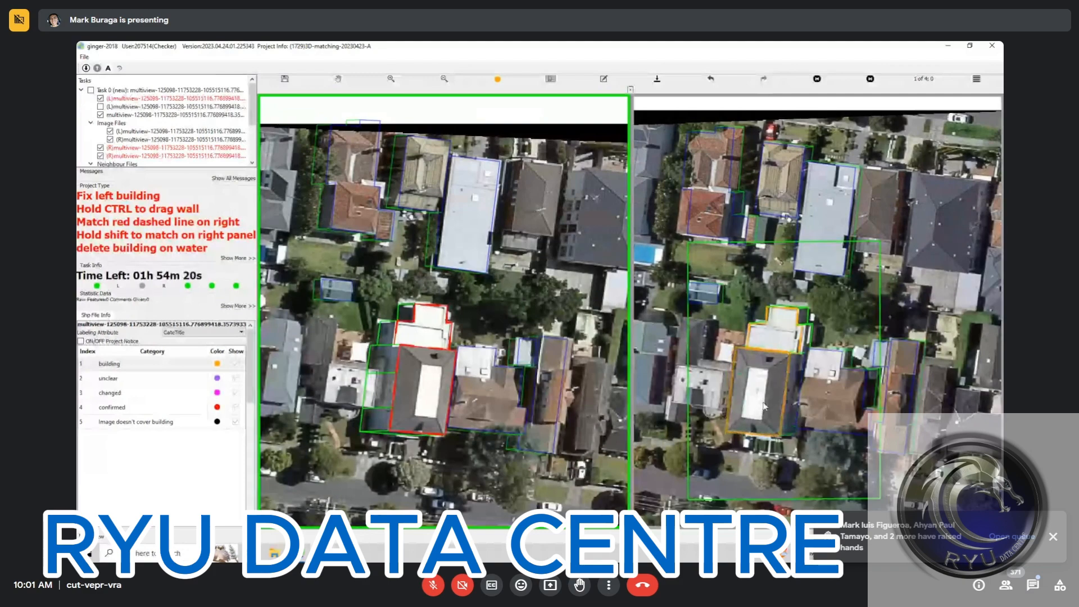
left_click(757, 409)
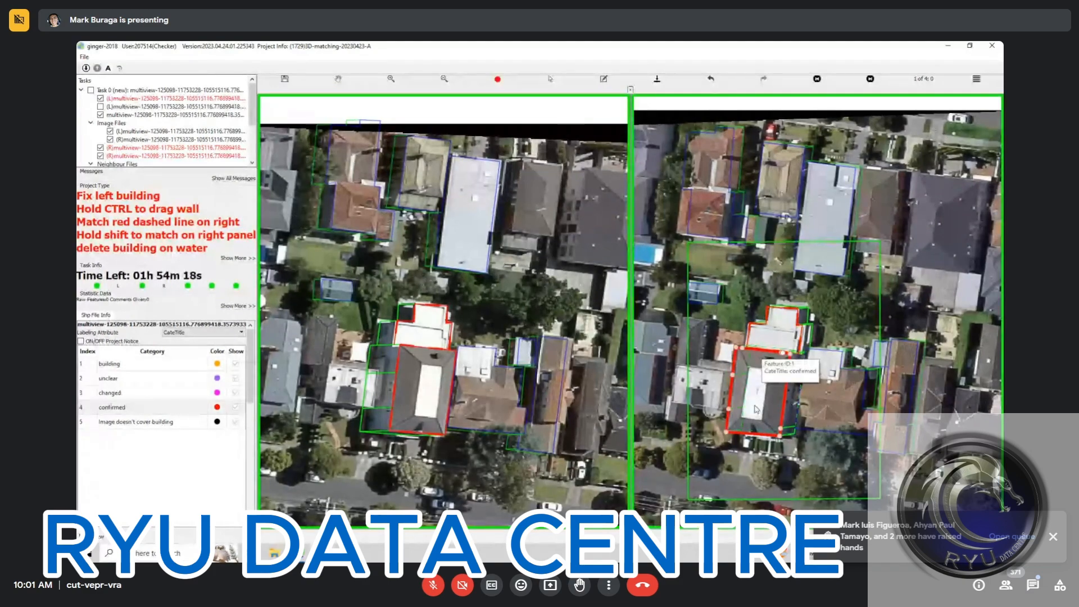
key("Escape")
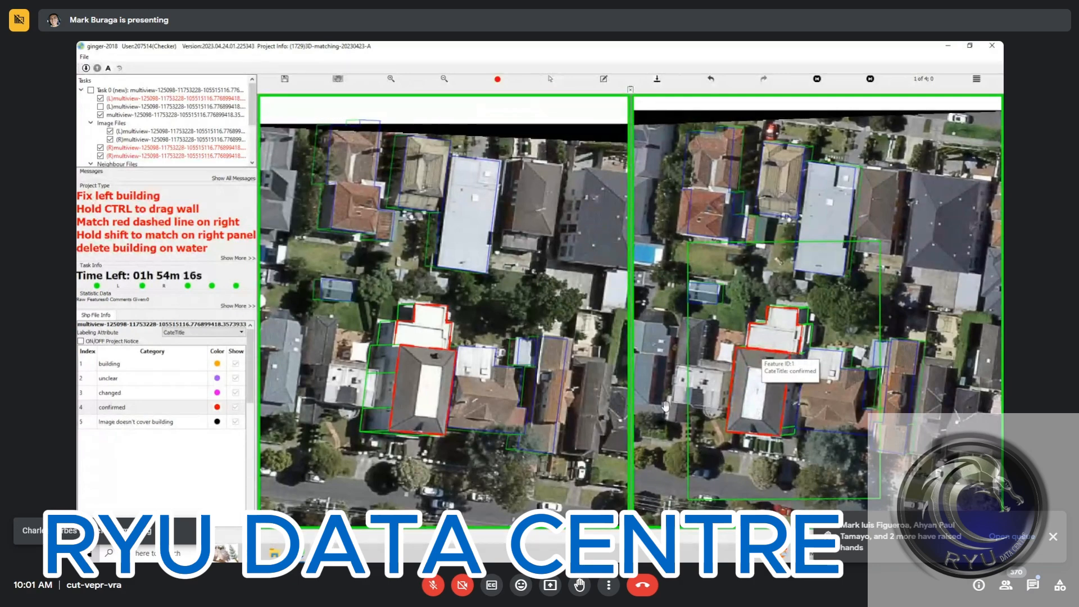
- Switch to the other annotation window and examine the small red-roofed building on both images with the outlines hidden and shown
left_click(322, 553)
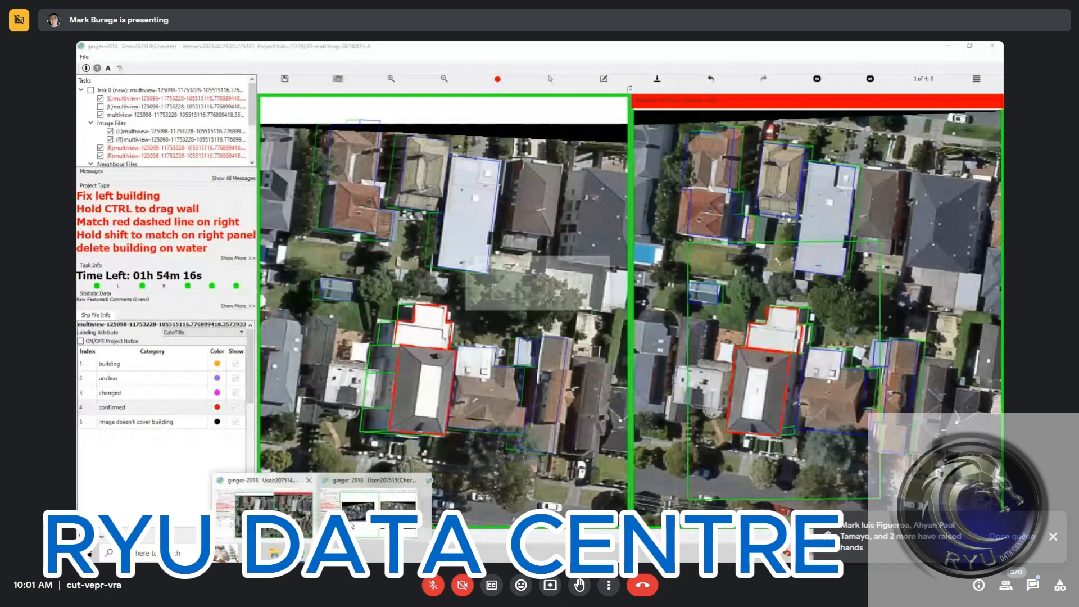
left_click(366, 492)
scroll(433, 322, "up", 4)
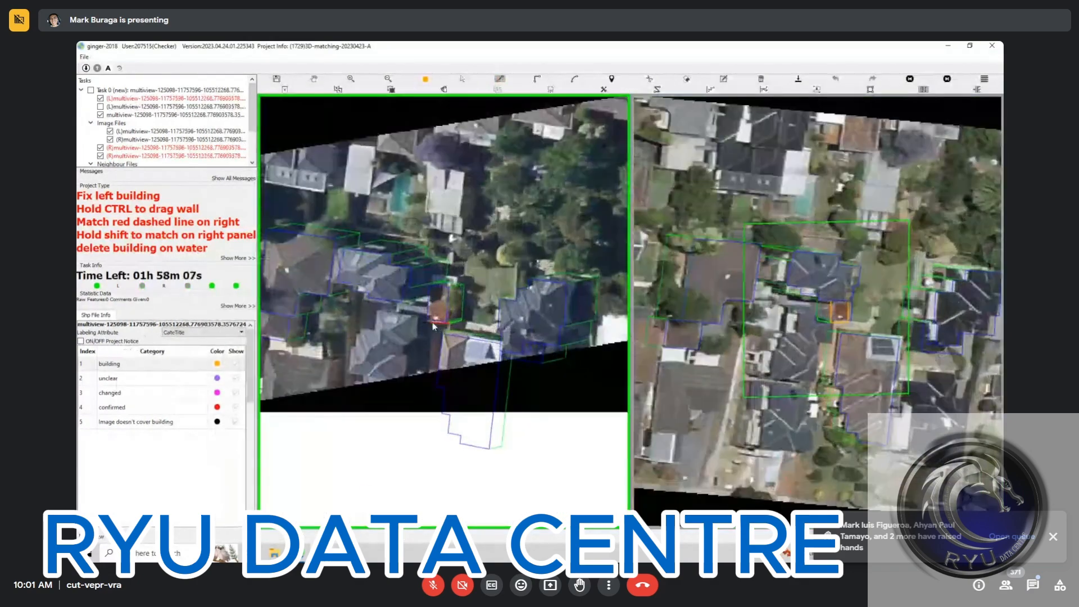
left_click(441, 314)
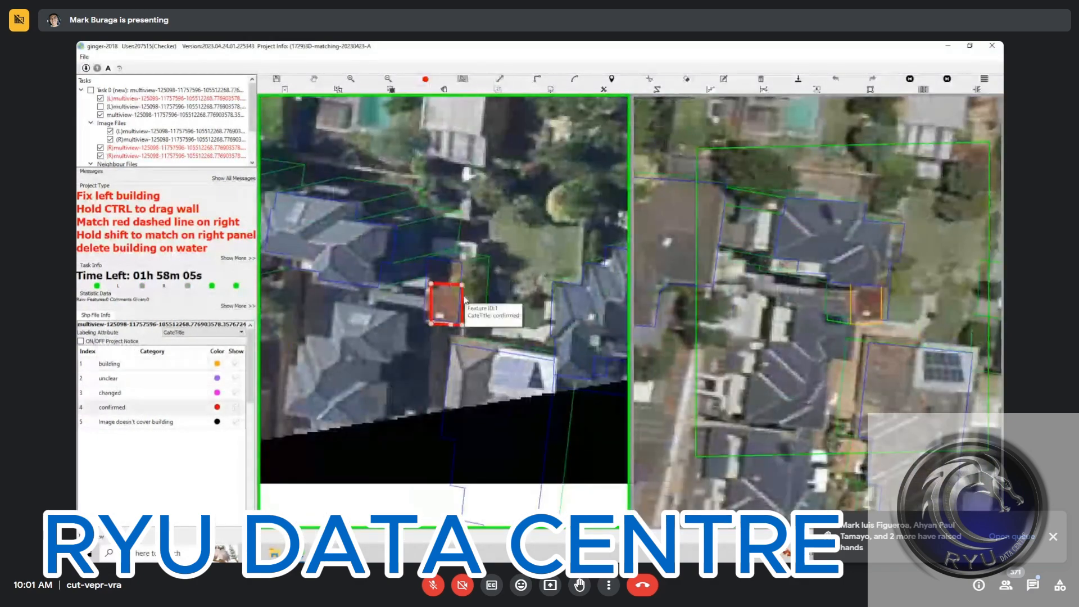
key("space")
key("space")
key("space")
key("space")
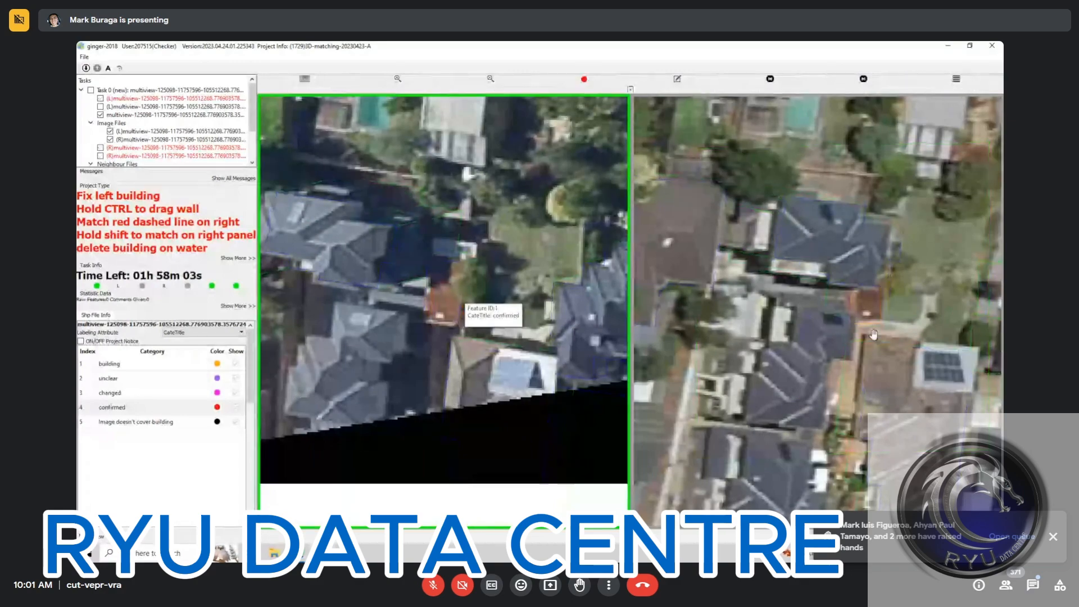
left_click(446, 306)
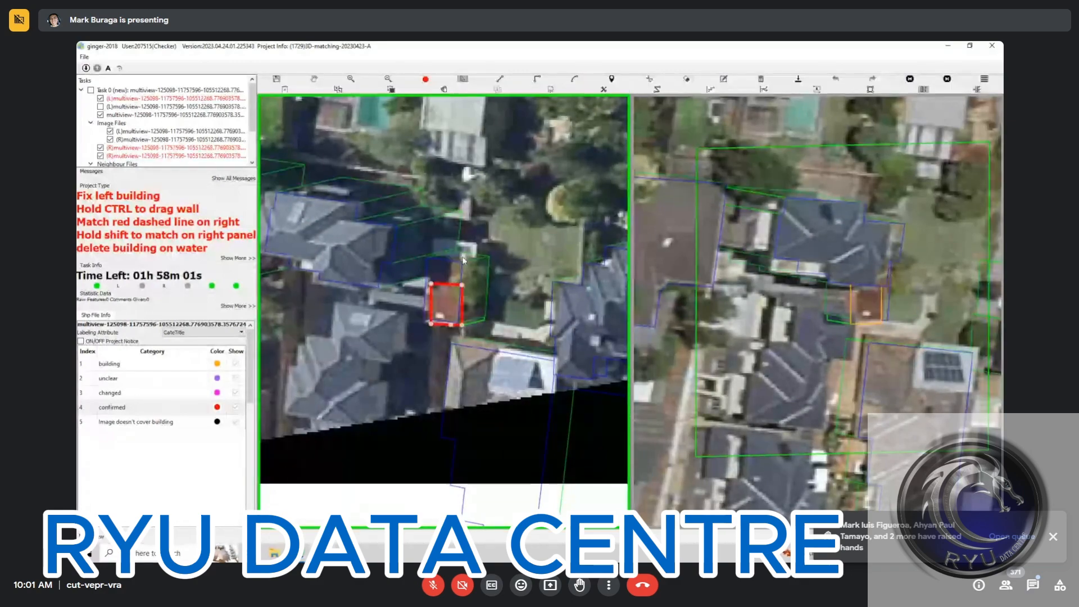
key("space")
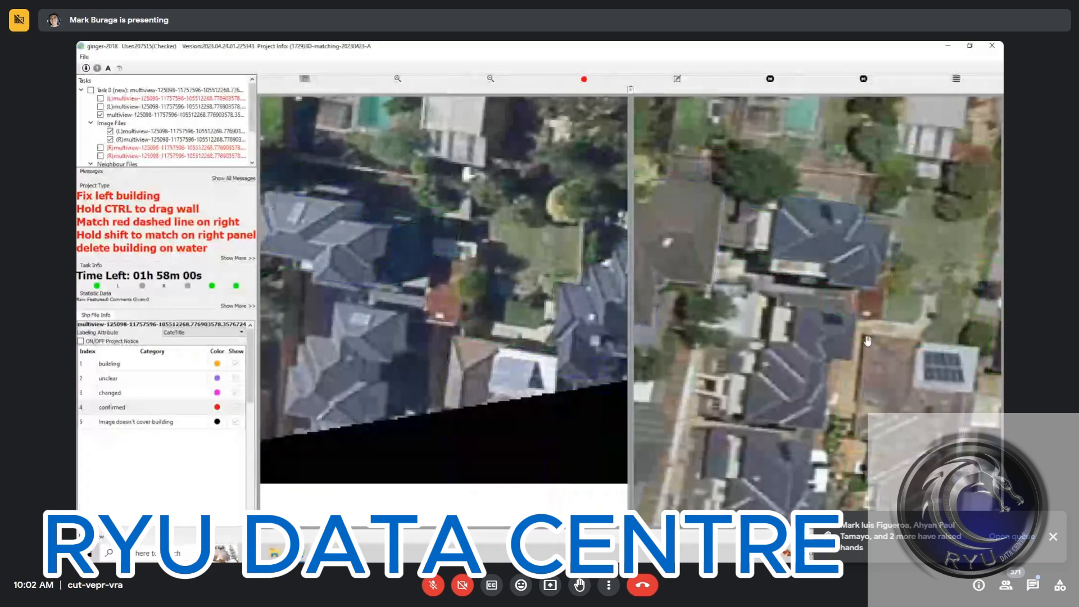
key("space")
- Return to the house task's window, dismiss the submission message, and locate the reported topology error on the left image
scroll(870, 337, "down", 1)
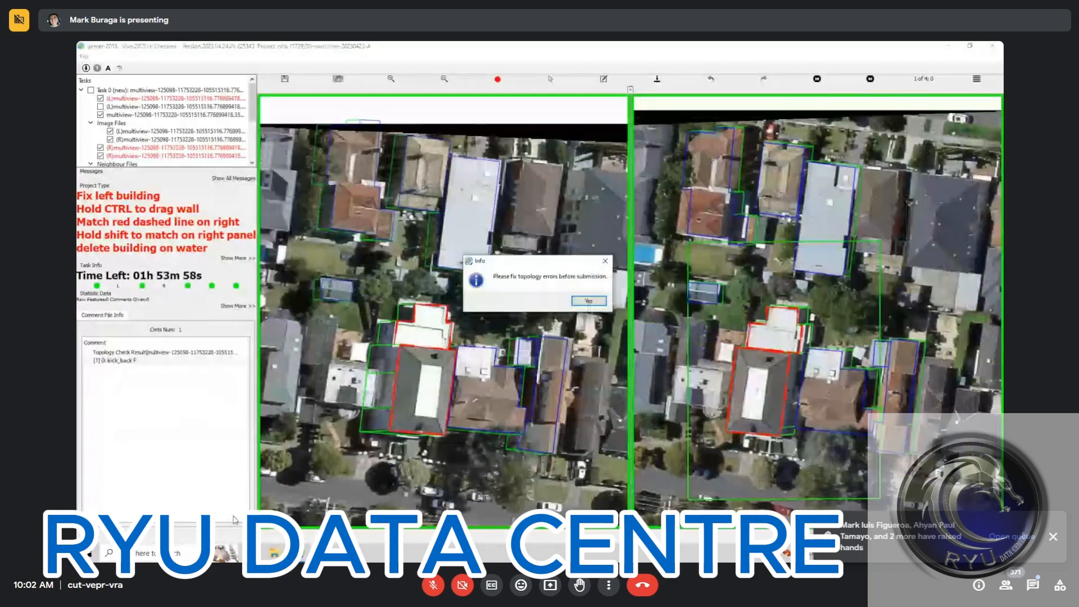
key("Return")
left_click(106, 361)
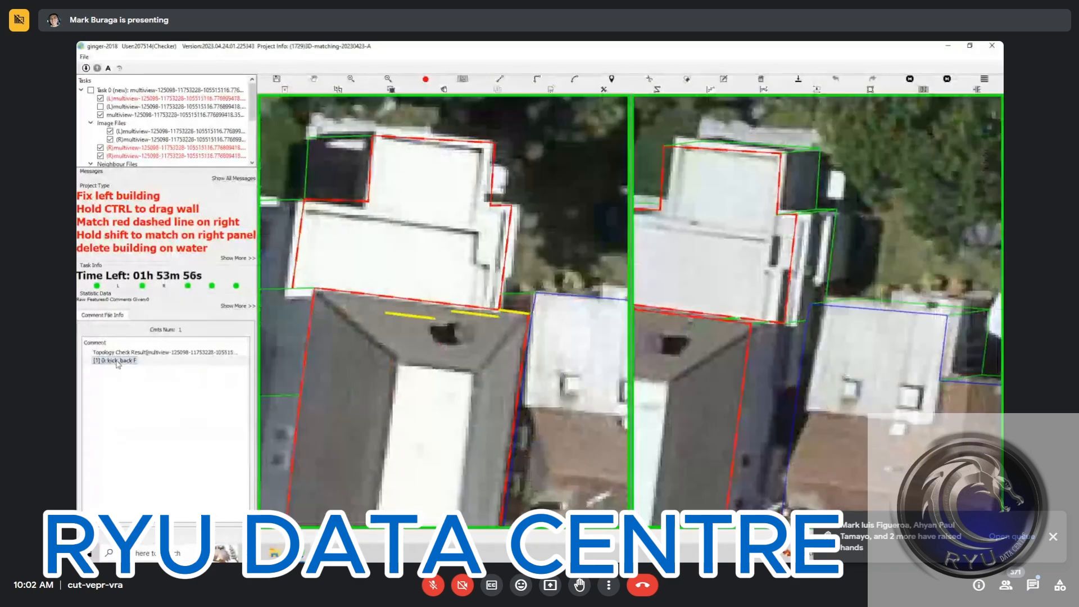
scroll(490, 343, "down", 2)
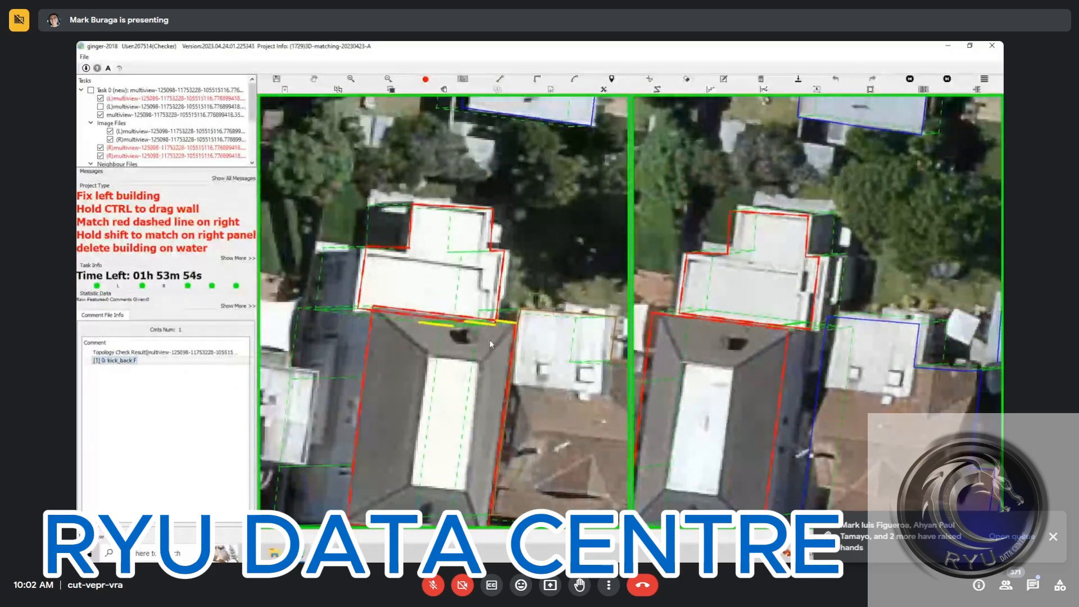